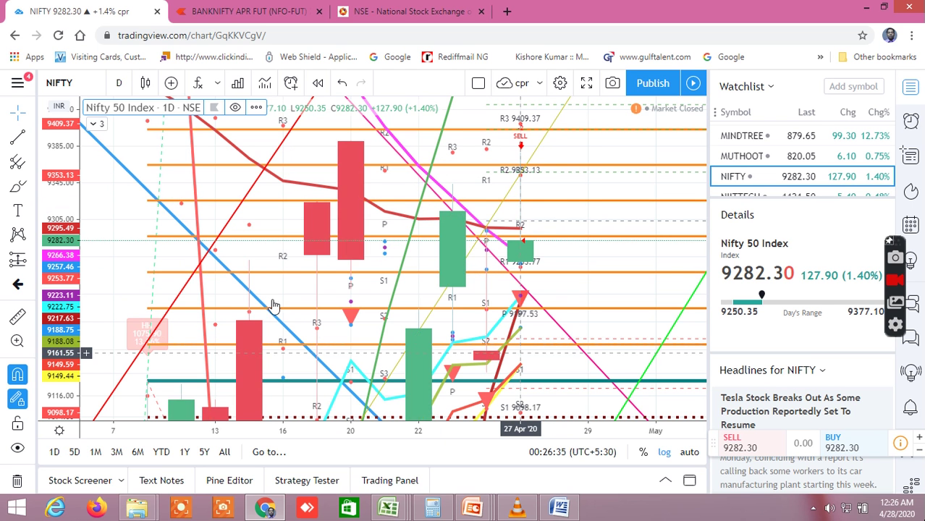
- Examine the NIFTY daily chart's recent candles against the pivot levels, moving averages and trend lines around 27 April 2020
drag(577, 268, 599, 273)
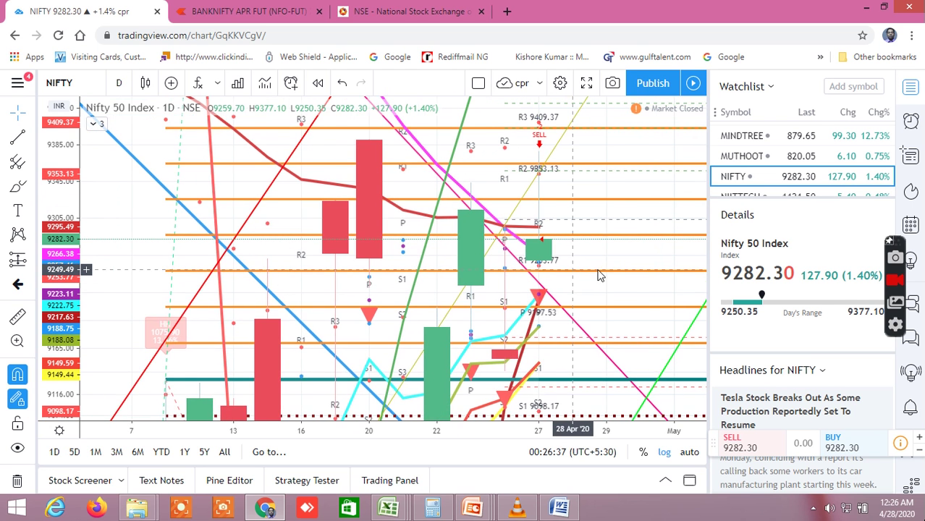
right_click(600, 273)
click(499, 297)
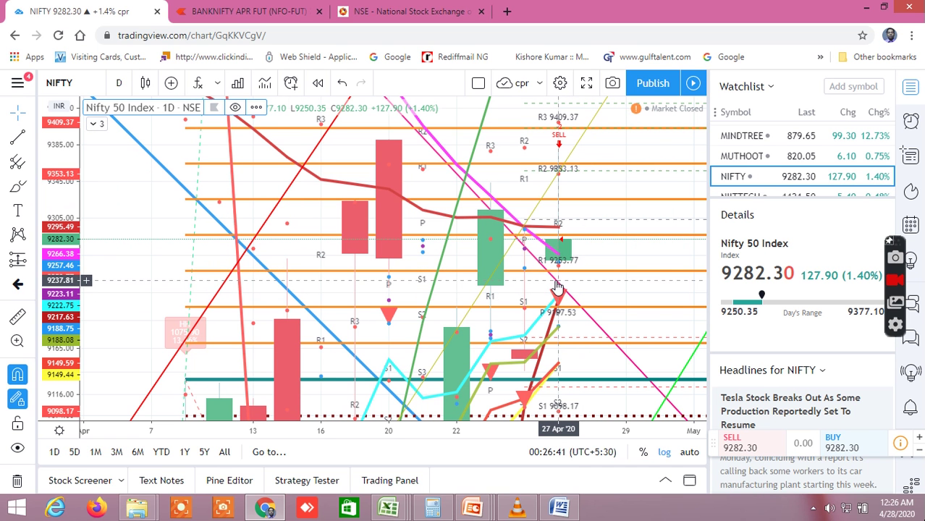
drag(532, 288, 412, 334)
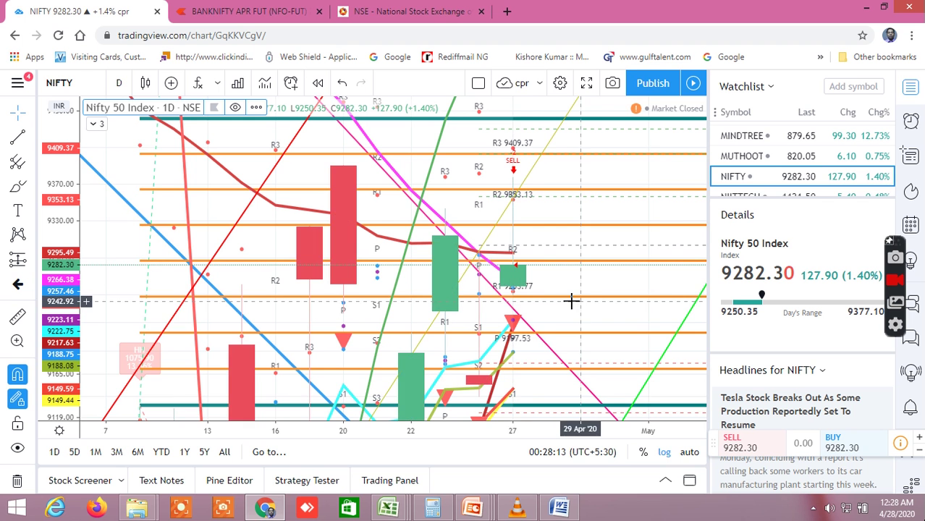
scroll(571, 301, down, 1)
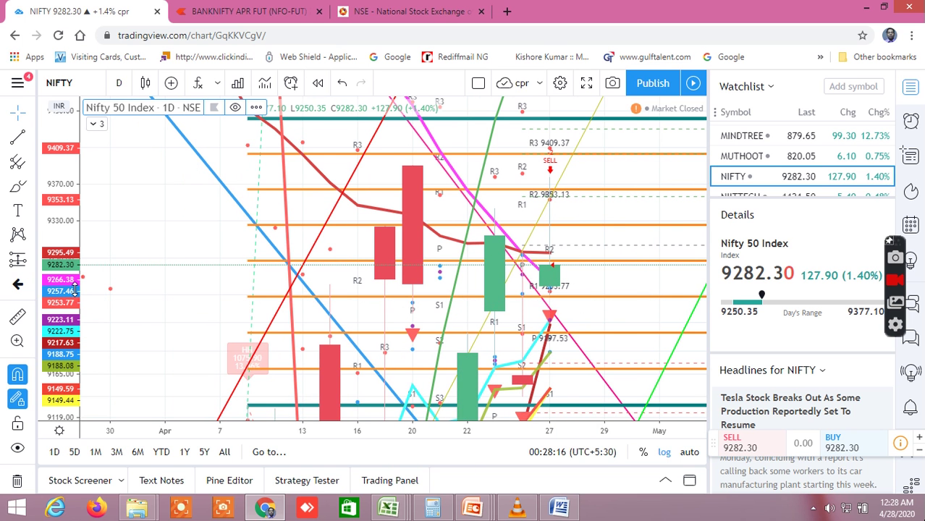
drag(67, 288, 32, 433)
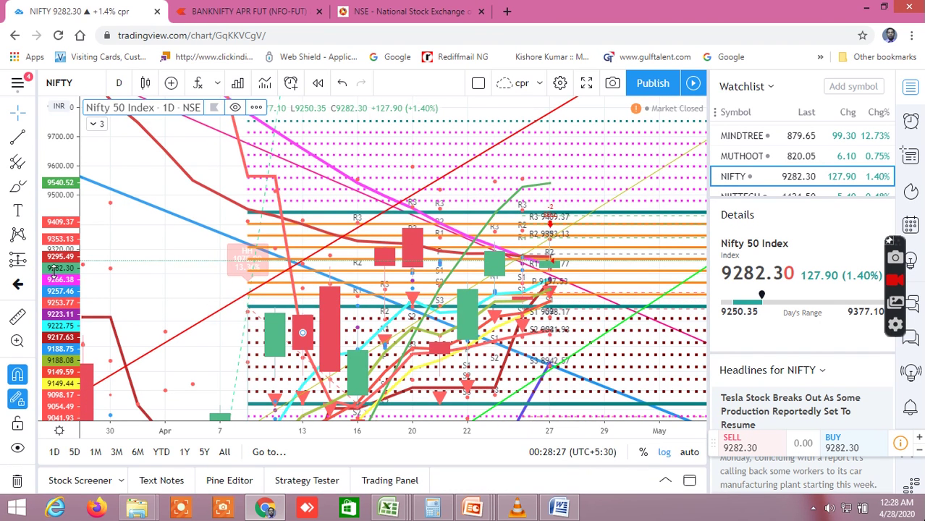
drag(49, 245, 9, 117)
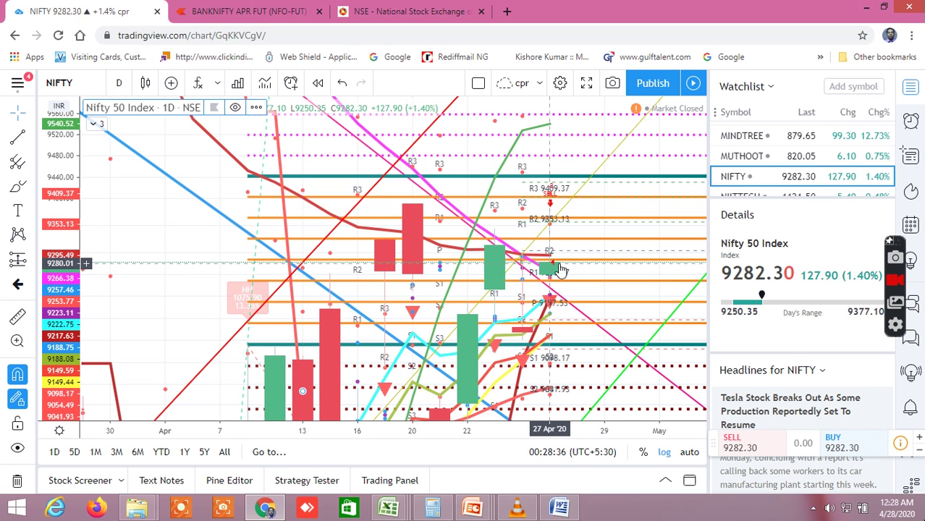
scroll(594, 326, up, 1)
scroll(593, 328, up, 1)
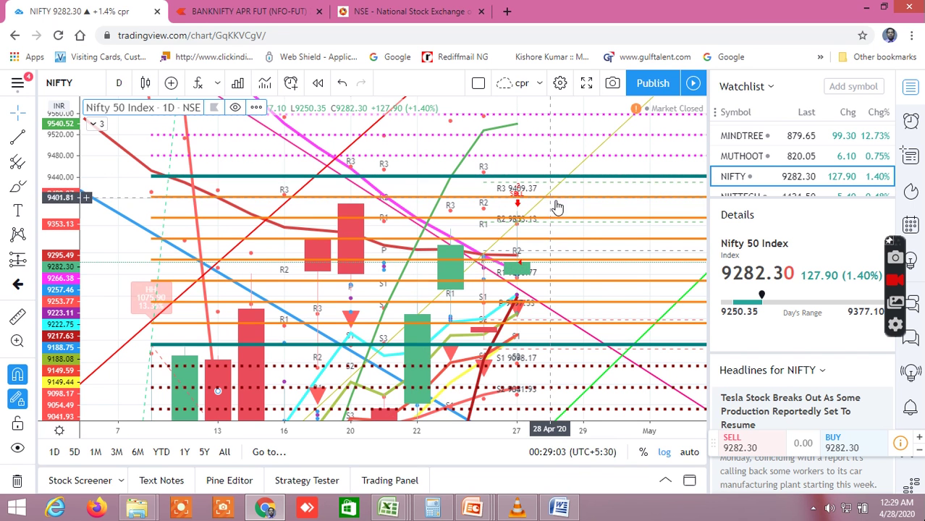
drag(463, 246, 441, 249)
drag(310, 258, 509, 188)
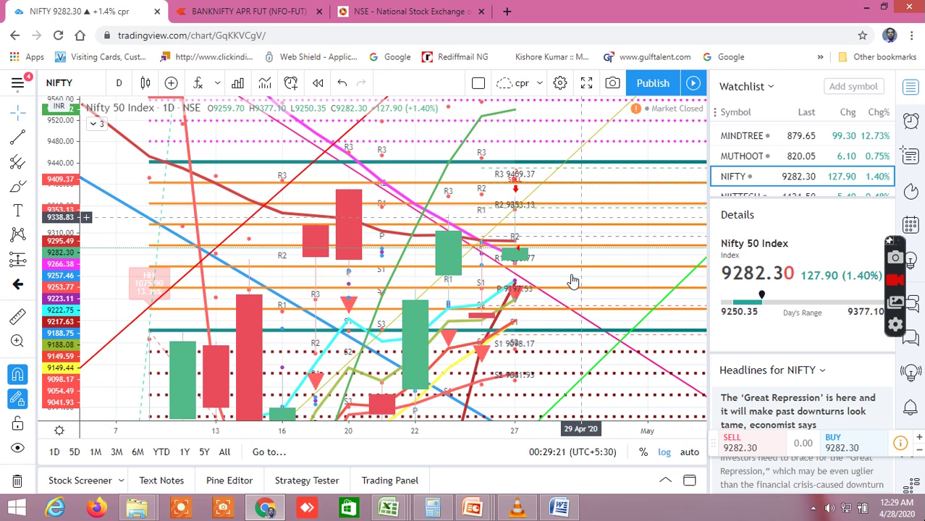
scroll(560, 305, down, 1)
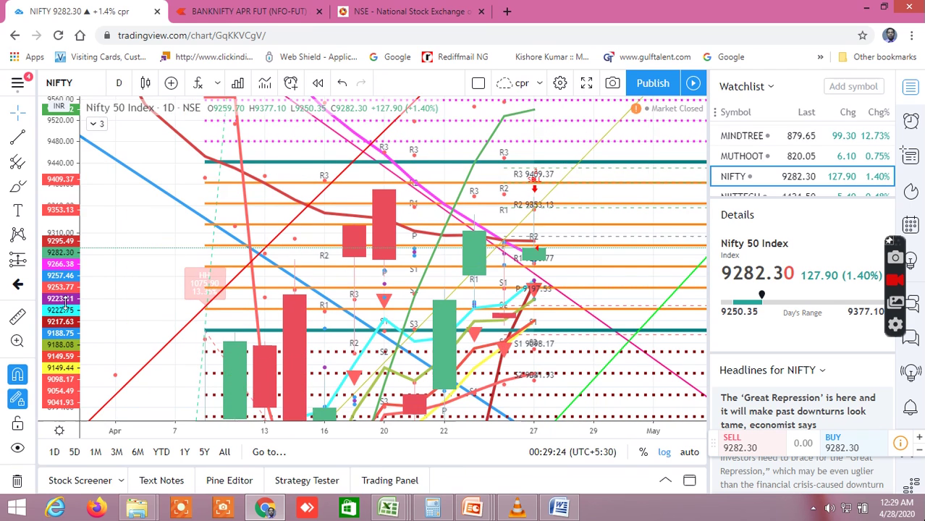
drag(66, 308, 61, 413)
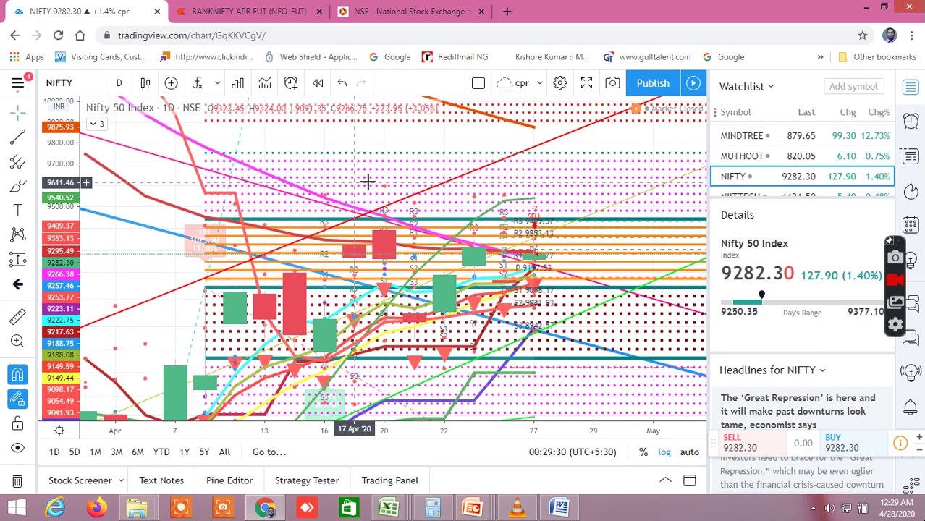
drag(369, 180, 428, 194)
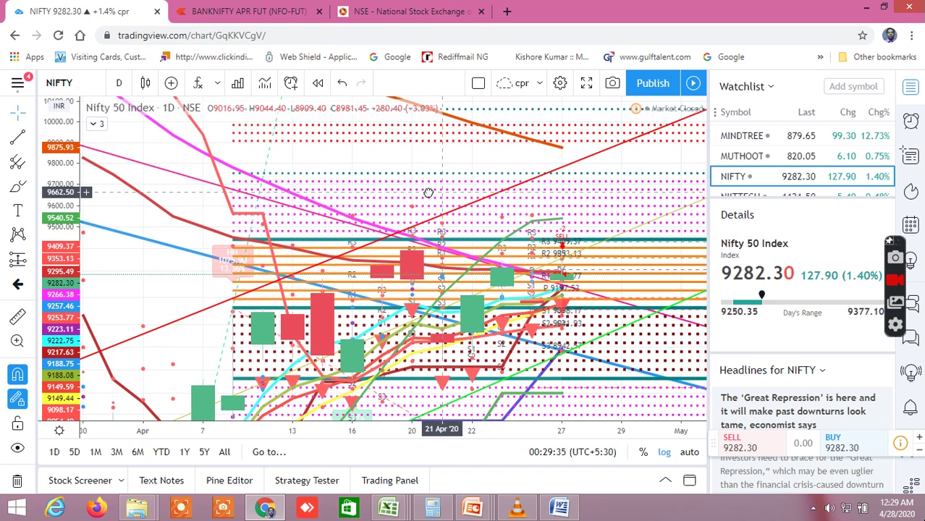
- Check the applied indicators and their values, and inspect the April candles against the horizontal support and resistance bands
click(96, 126)
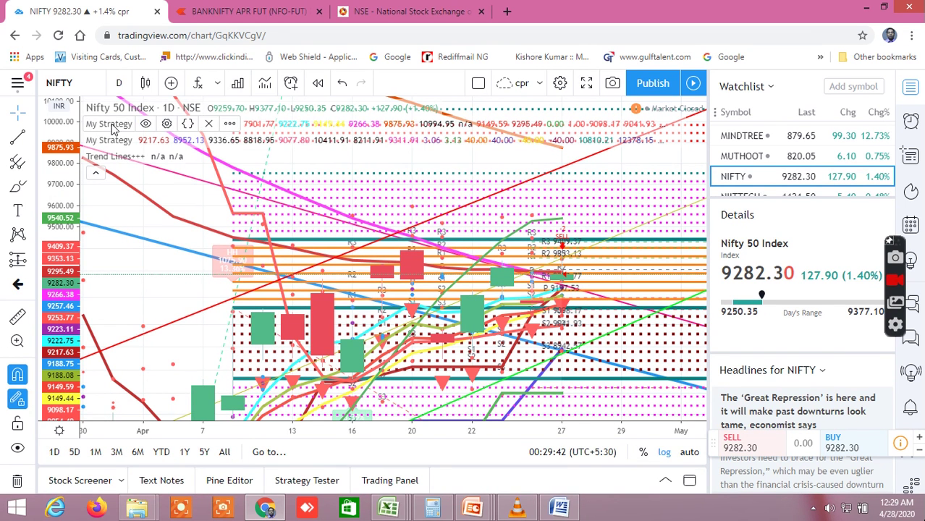
click(96, 176)
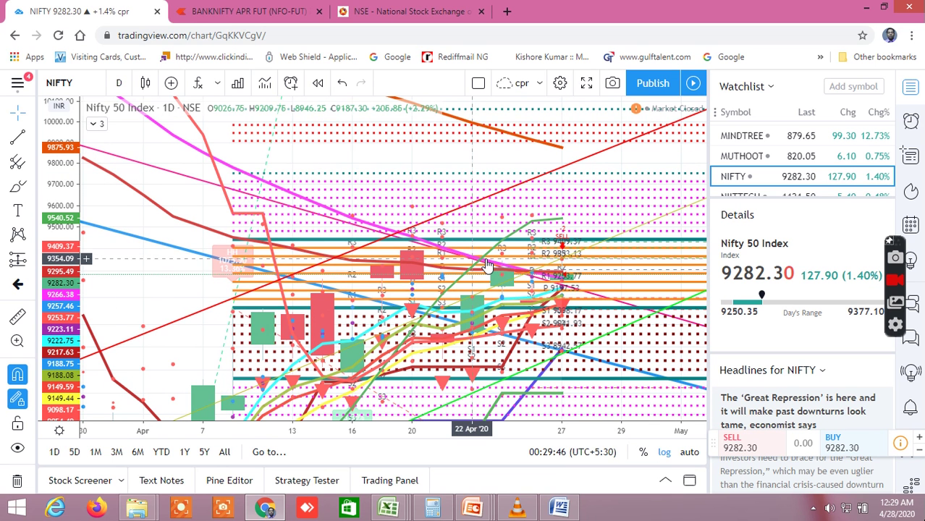
scroll(487, 264, up, 1)
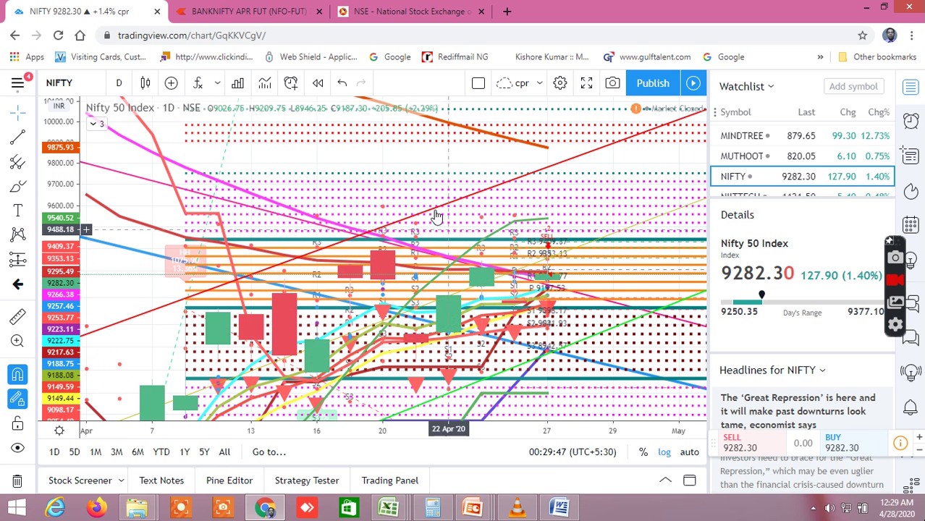
drag(436, 197, 462, 154)
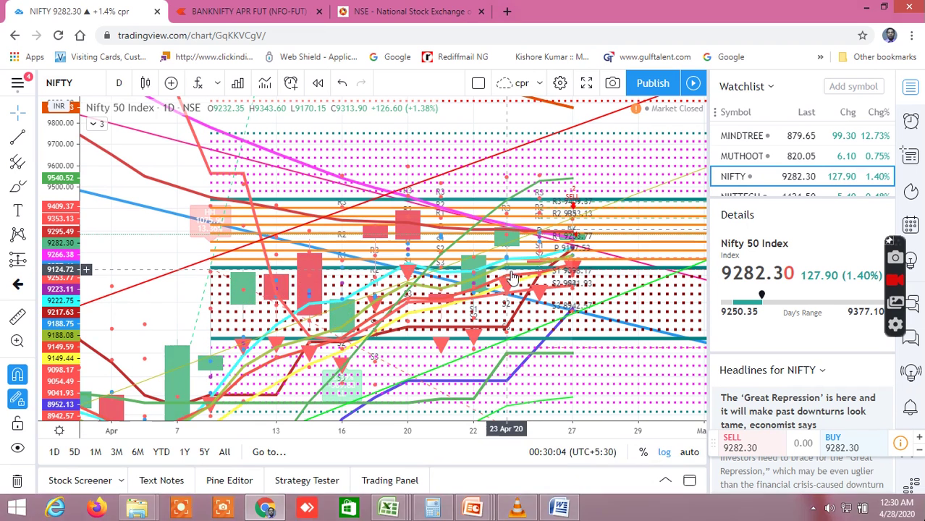
scroll(461, 281, up, 1)
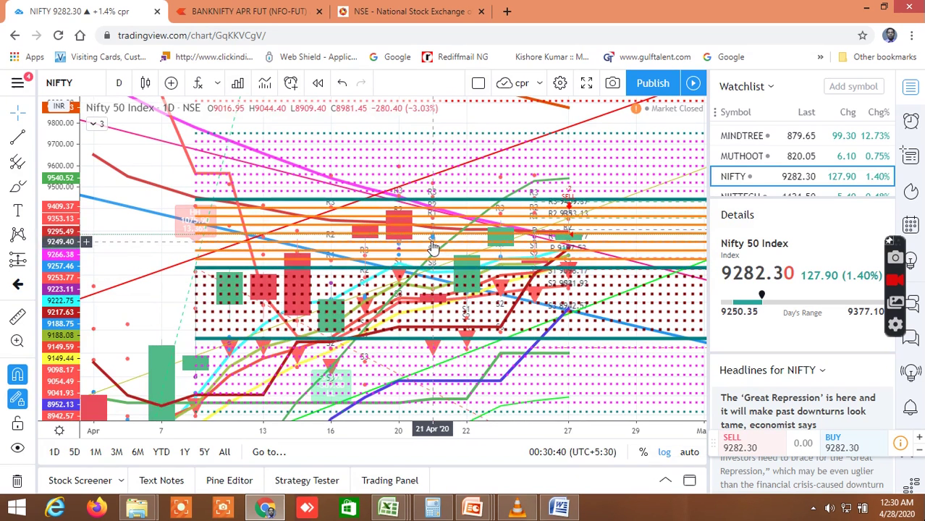
scroll(500, 255, down, 2)
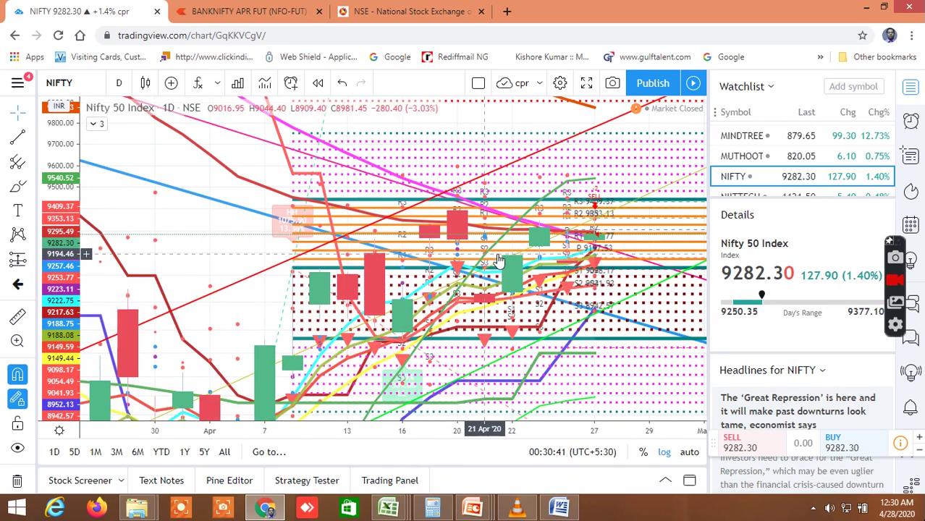
scroll(83, 342, up, 2)
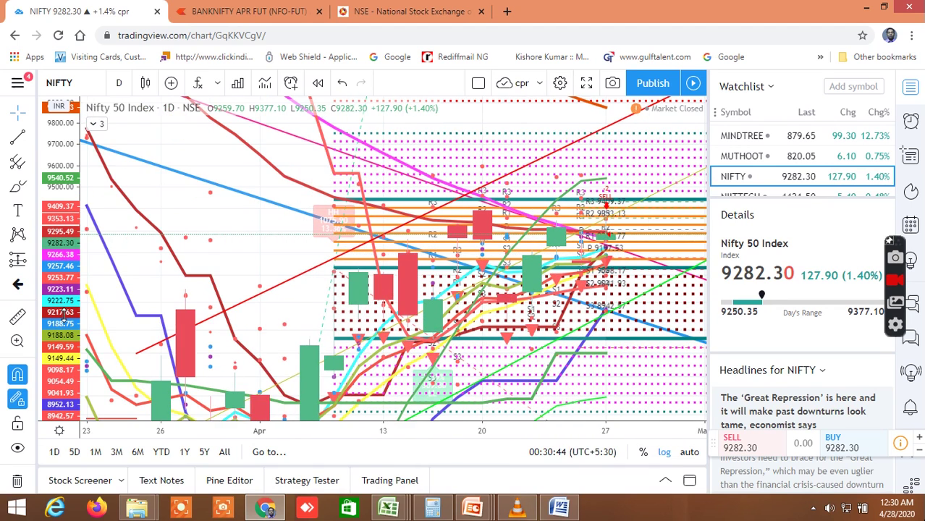
- Widen the chart's date and price ranges to show the full decline and recovery from January to April 2020
drag(63, 332, 49, 384)
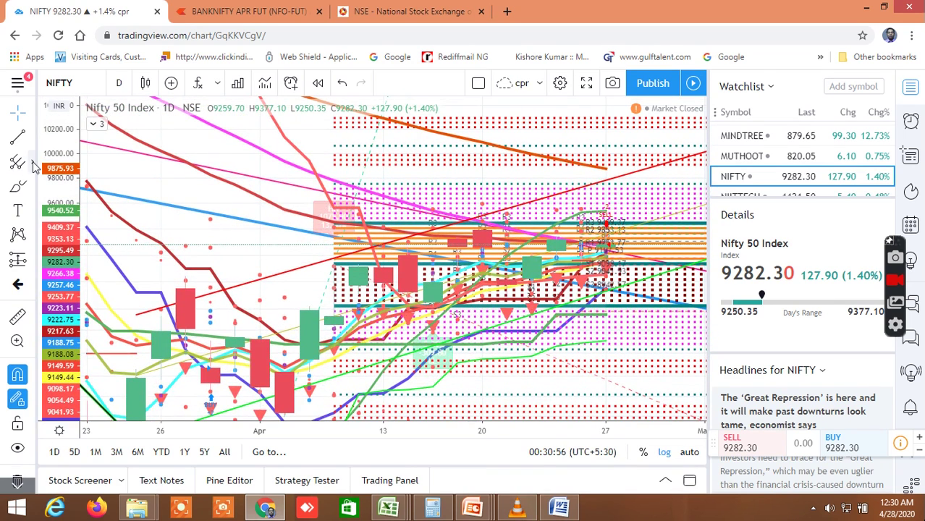
scroll(391, 270, down, 5)
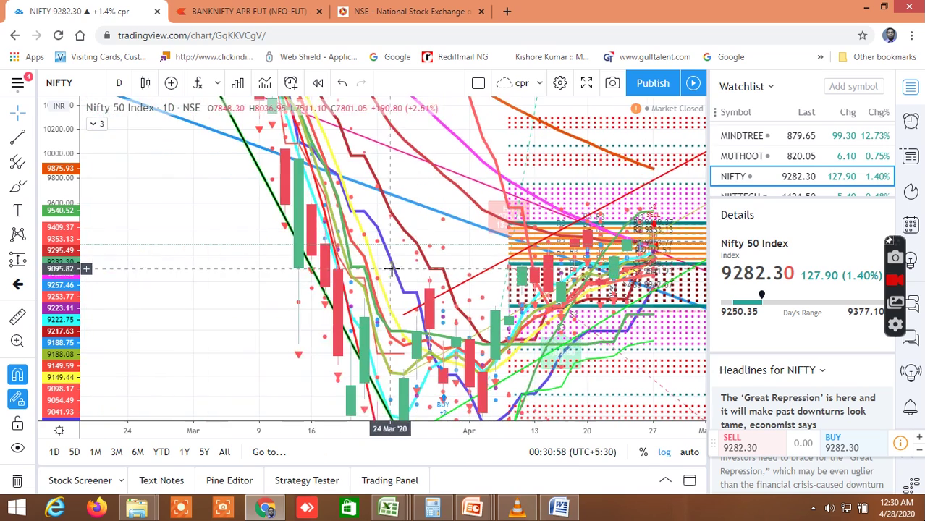
drag(55, 276, 59, 366)
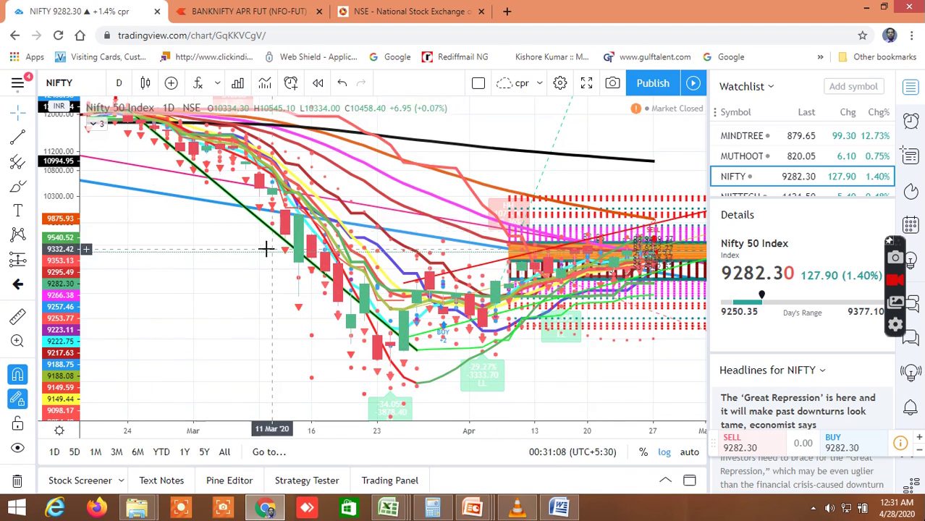
scroll(270, 257, down, 3)
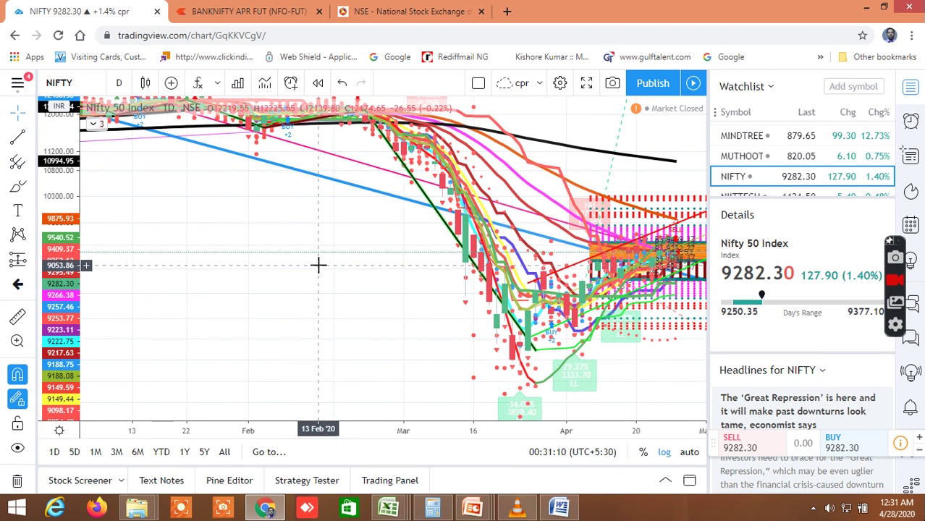
drag(65, 231, 62, 275)
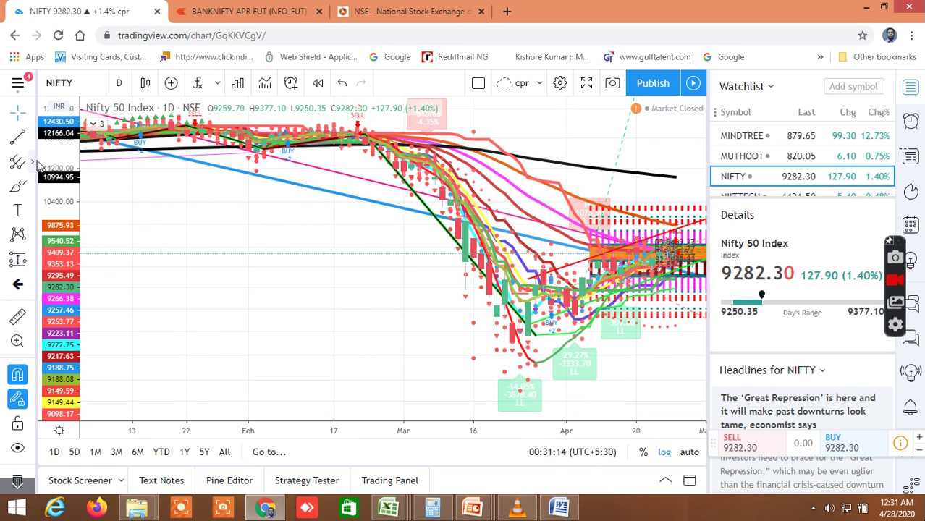
click(32, 163)
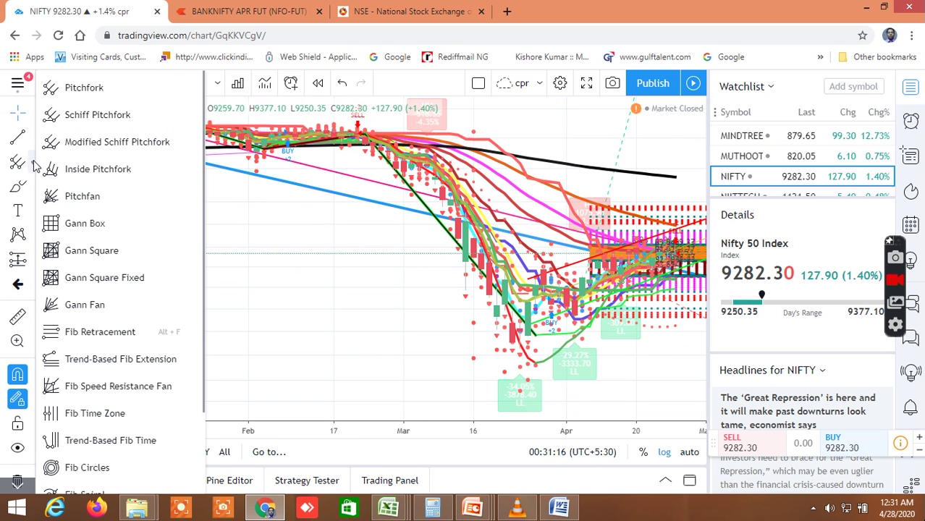
click(88, 332)
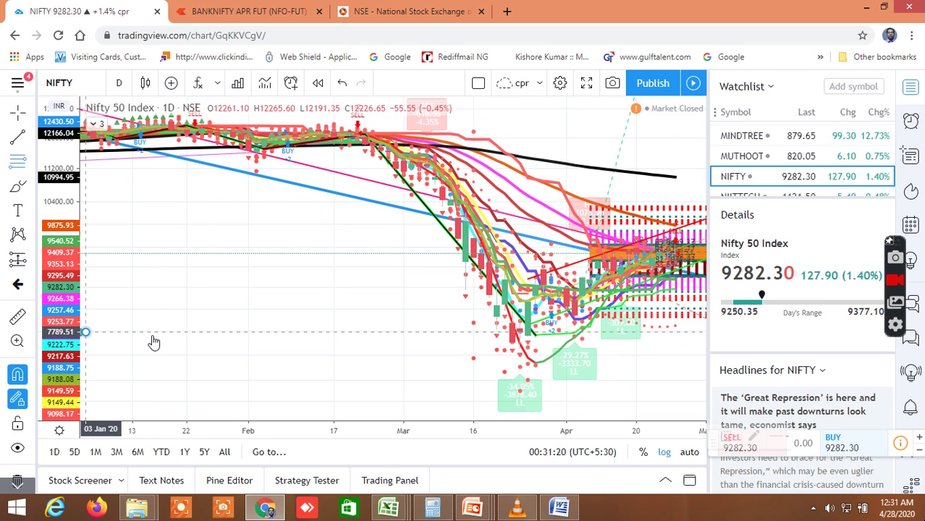
click(85, 333)
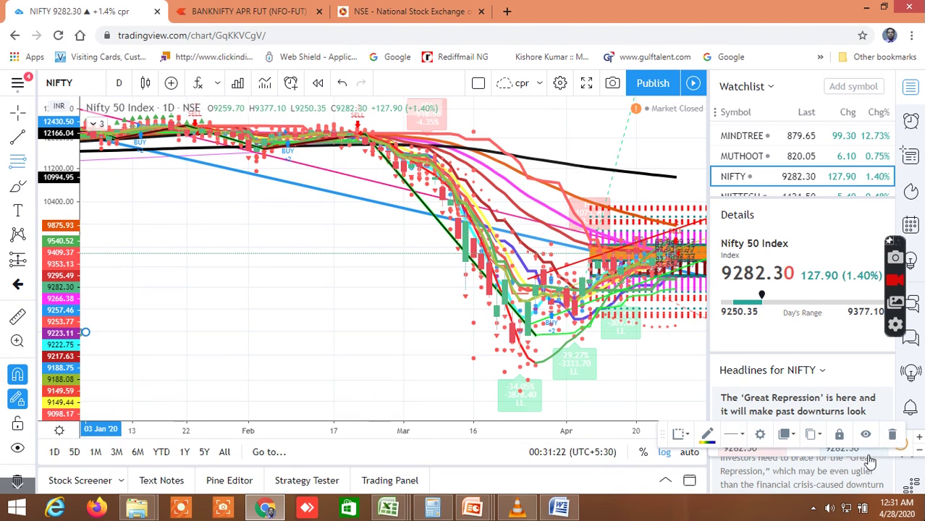
click(892, 438)
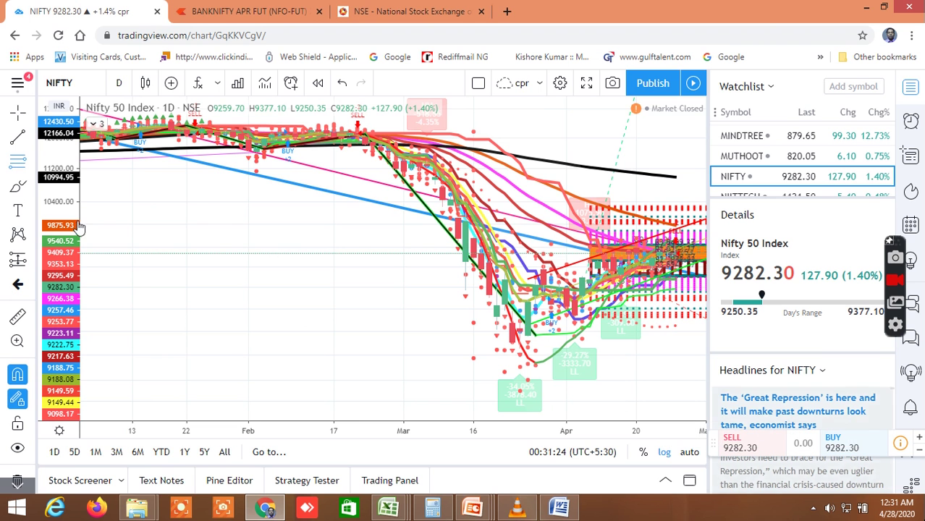
- Draw a Fib Retracement from the 20 January 2020 high at 12430.50 to the 23 March 2020 low at 7583.60
click(31, 160)
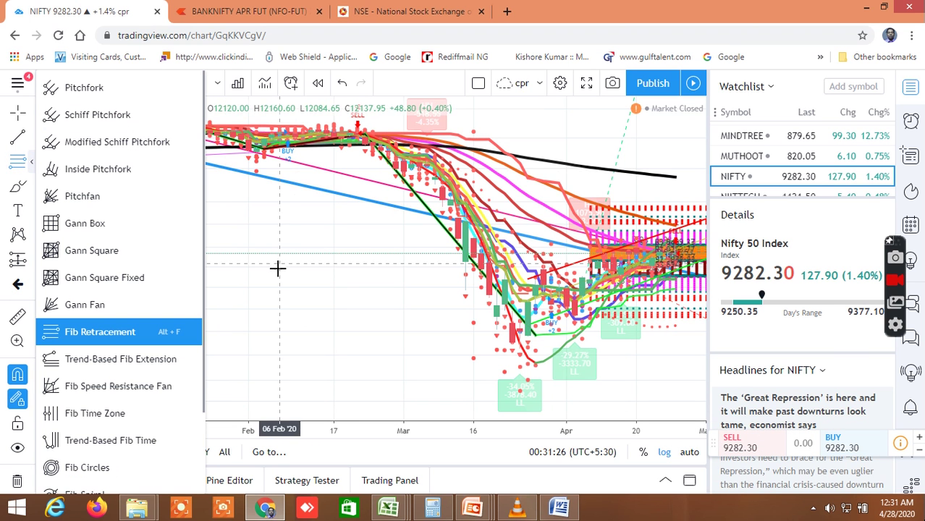
click(112, 333)
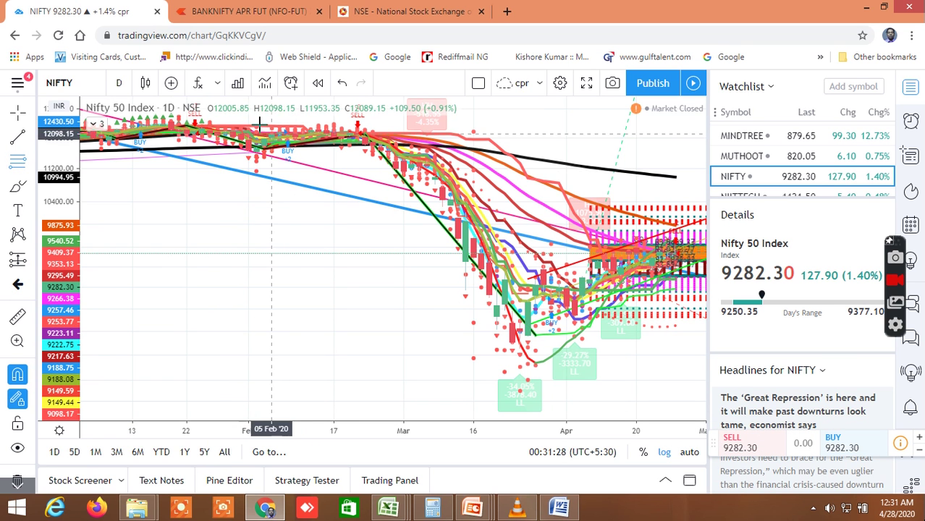
click(171, 121)
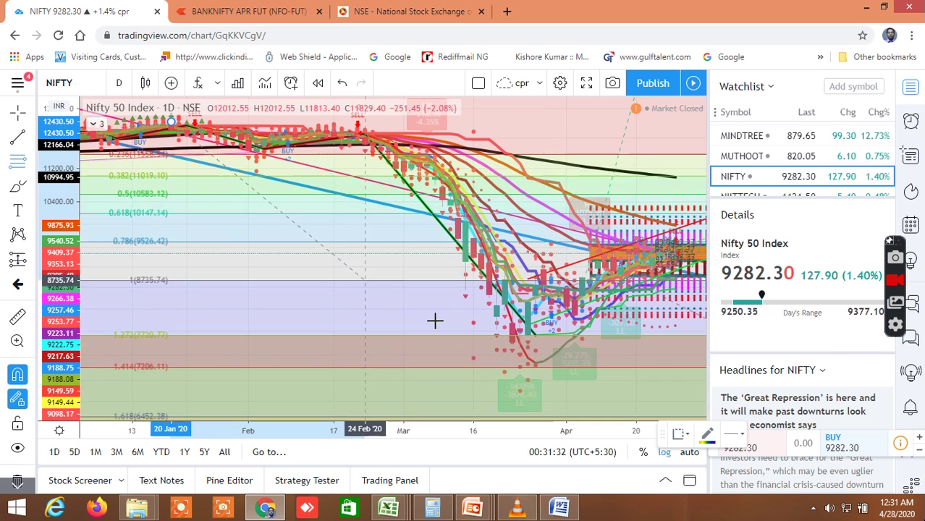
click(510, 351)
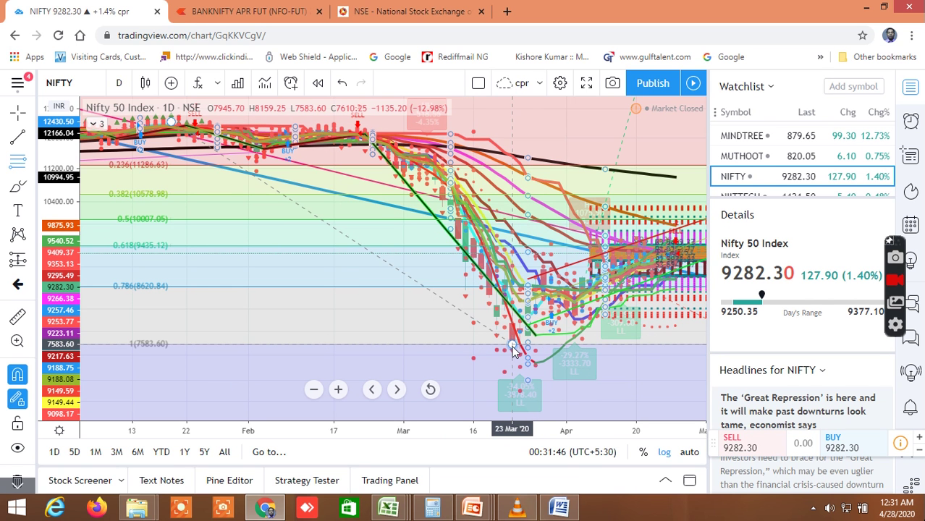
click(526, 374)
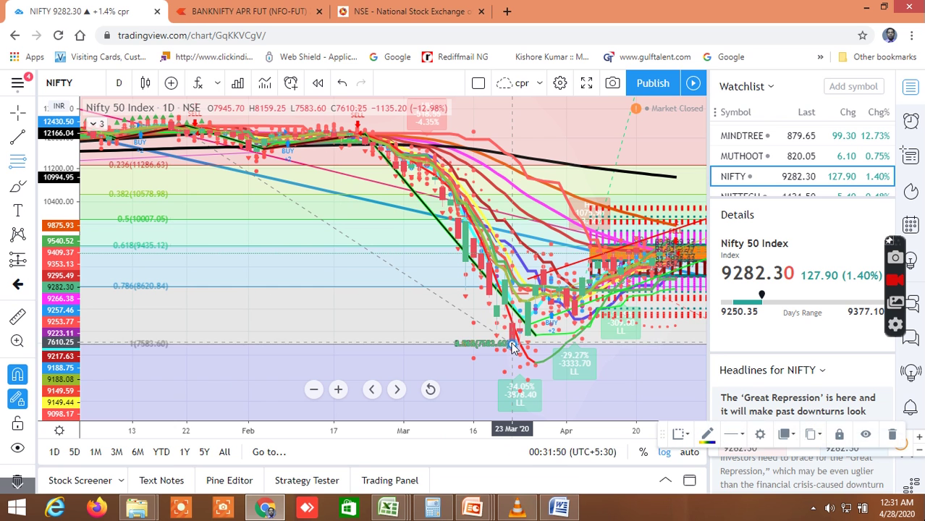
drag(575, 363, 517, 348)
click(513, 346)
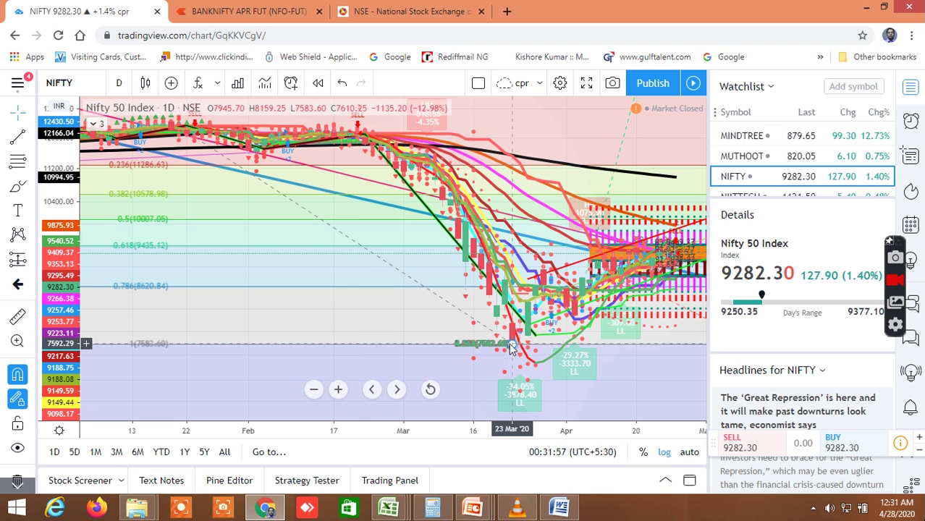
drag(514, 348, 531, 364)
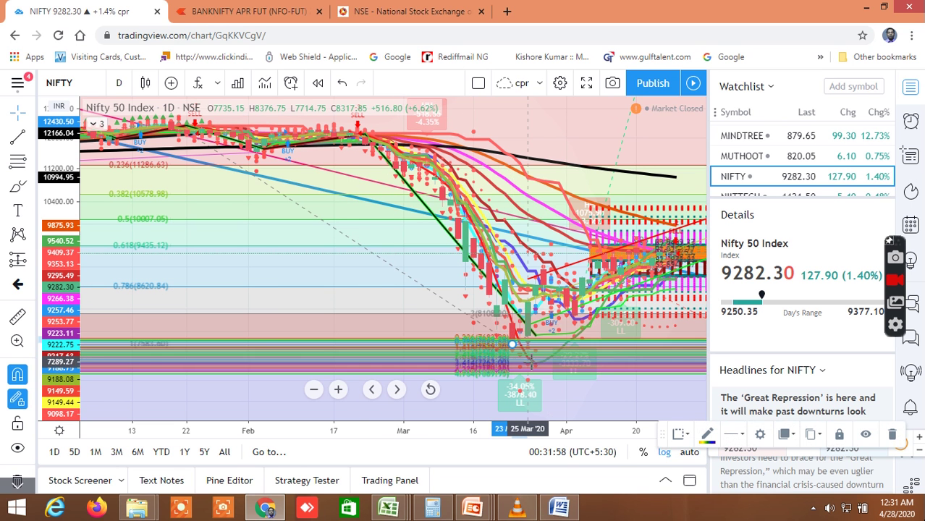
click(892, 434)
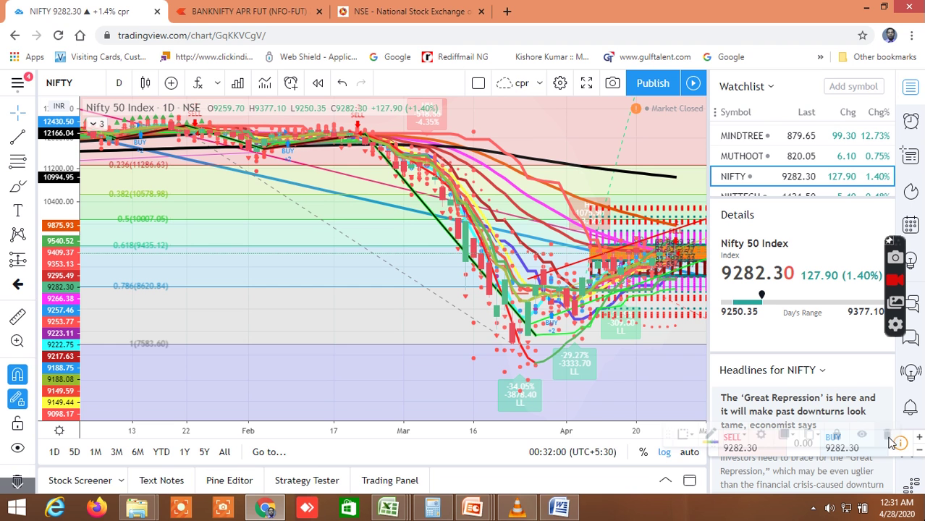
- Remove the current Fib Retracement and redraw it from the 20 January 2020 high at 12430.50 to the 24 March 2020 low at 7511.10
right_click(430, 306)
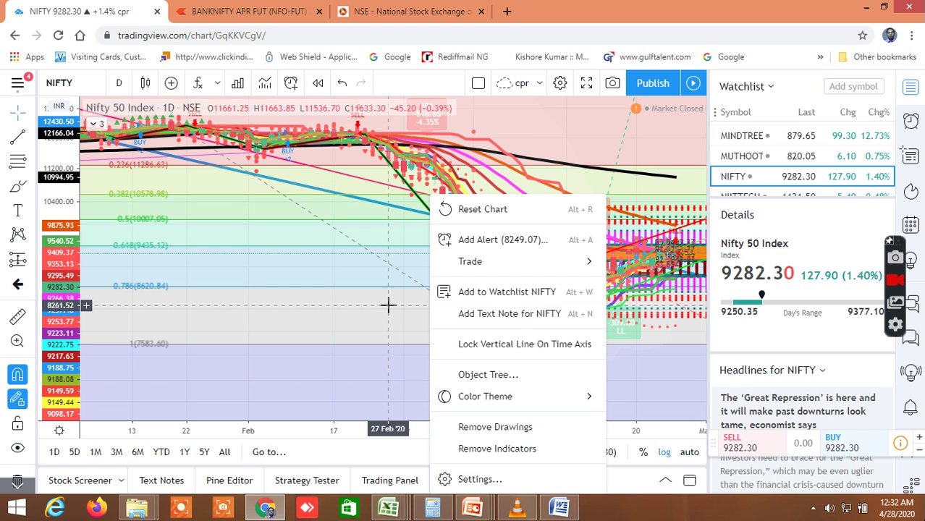
click(492, 428)
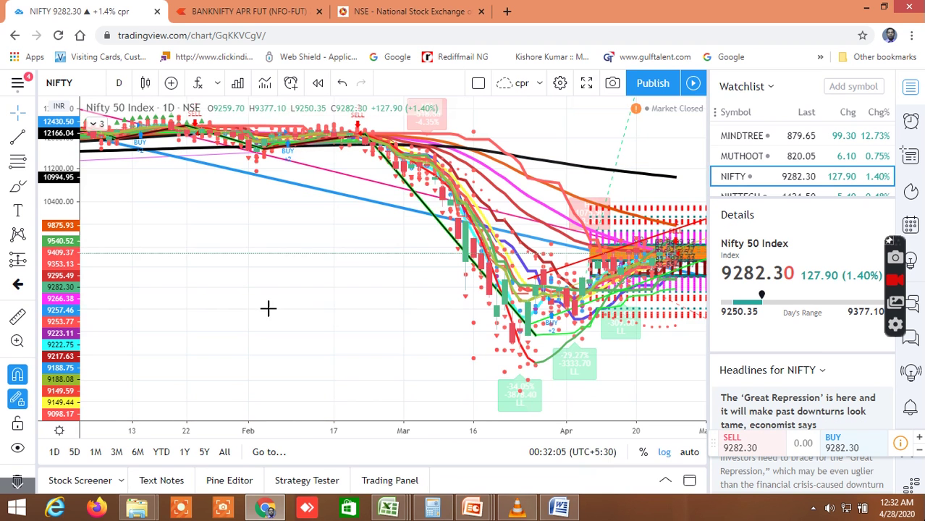
click(29, 165)
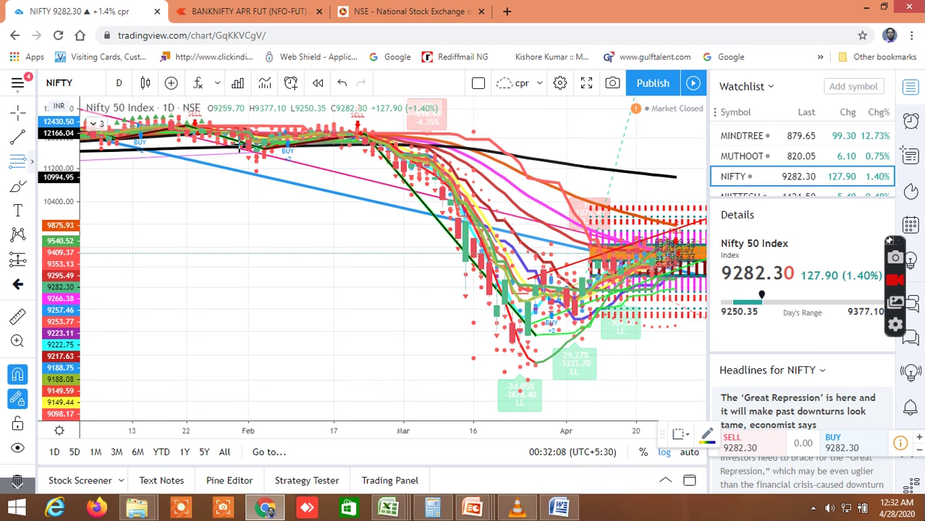
click(172, 120)
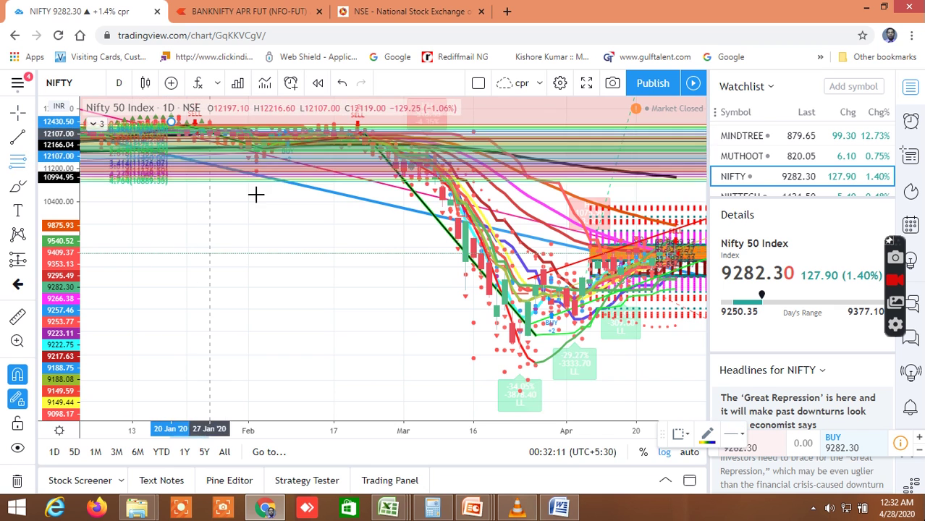
click(319, 230)
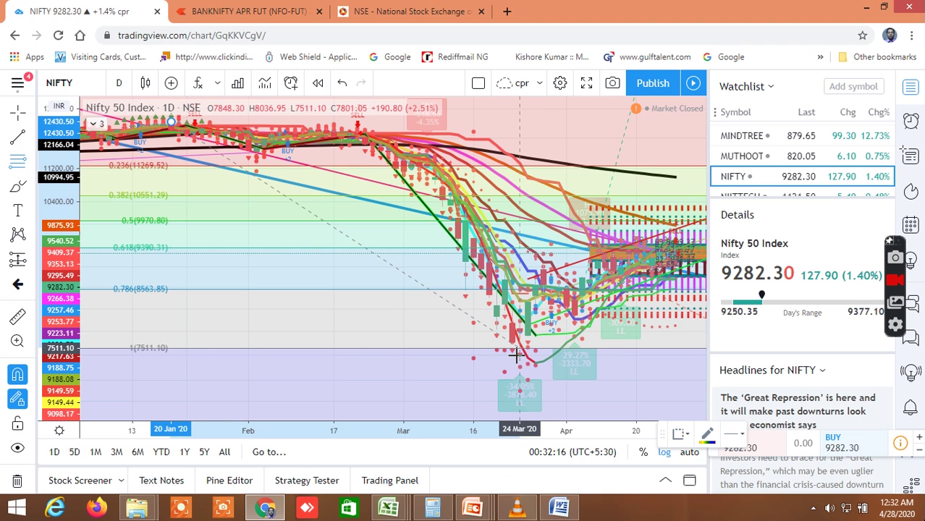
click(516, 355)
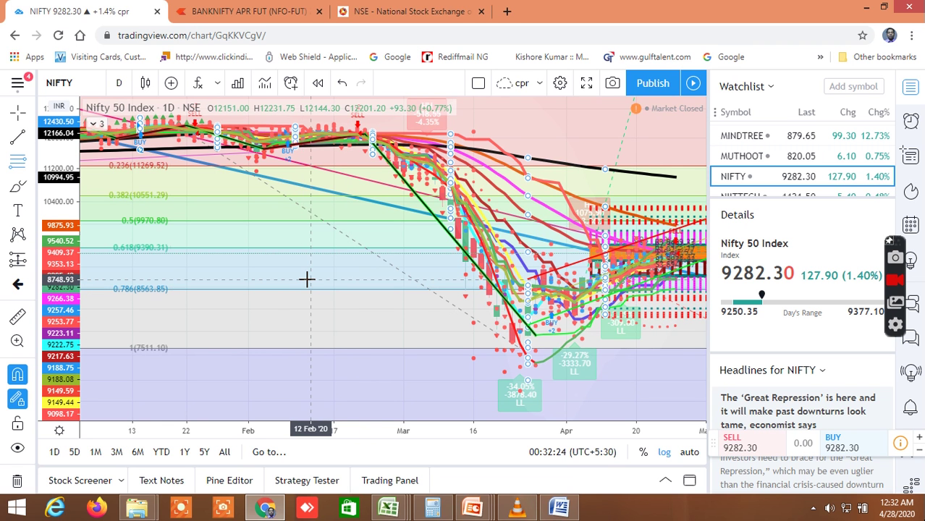
scroll(482, 304, up, 3)
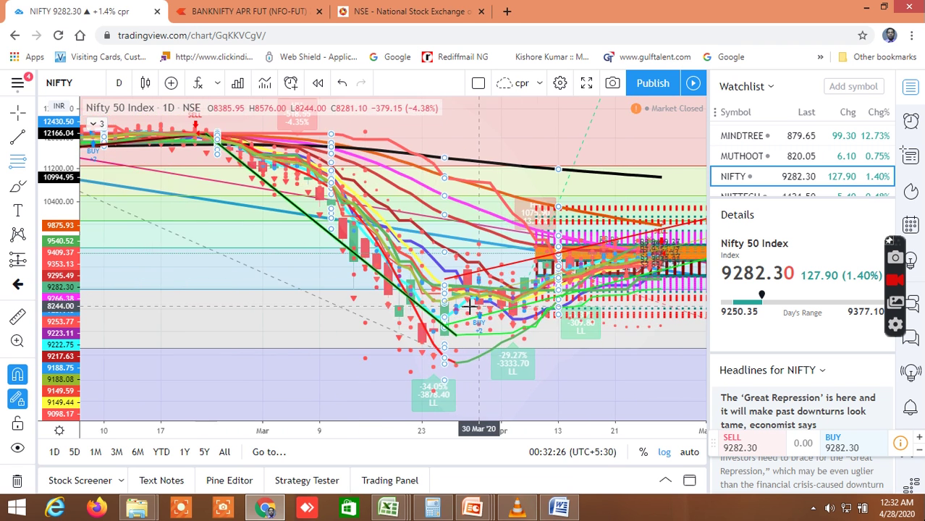
drag(47, 262, 47, 250)
click(660, 345)
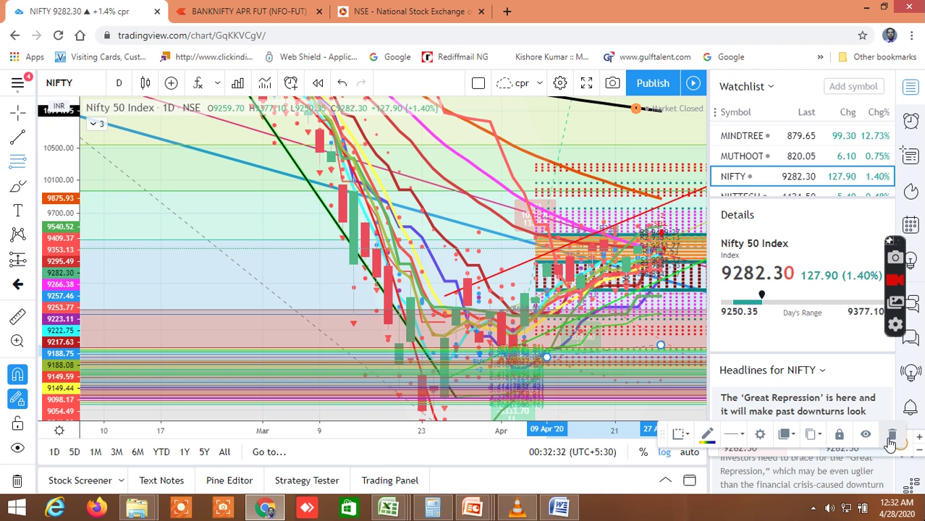
key(Escape)
click(331, 266)
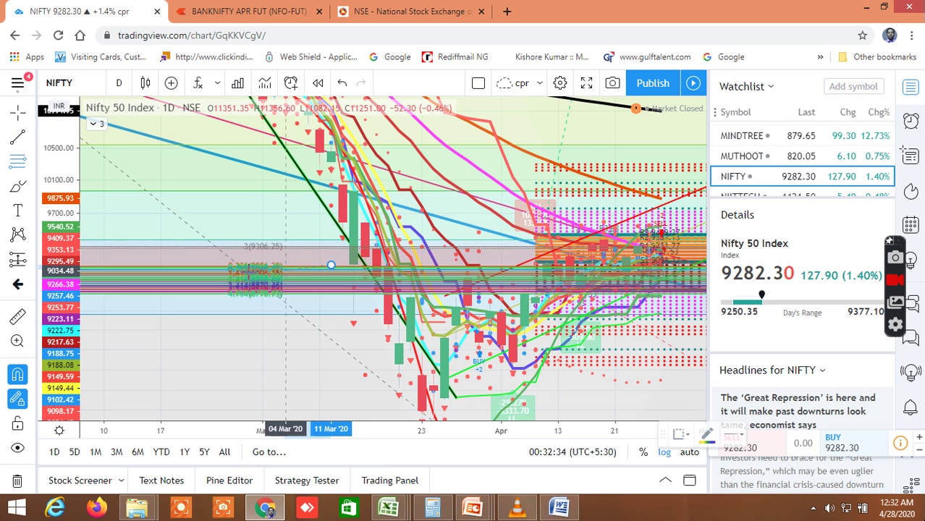
click(331, 273)
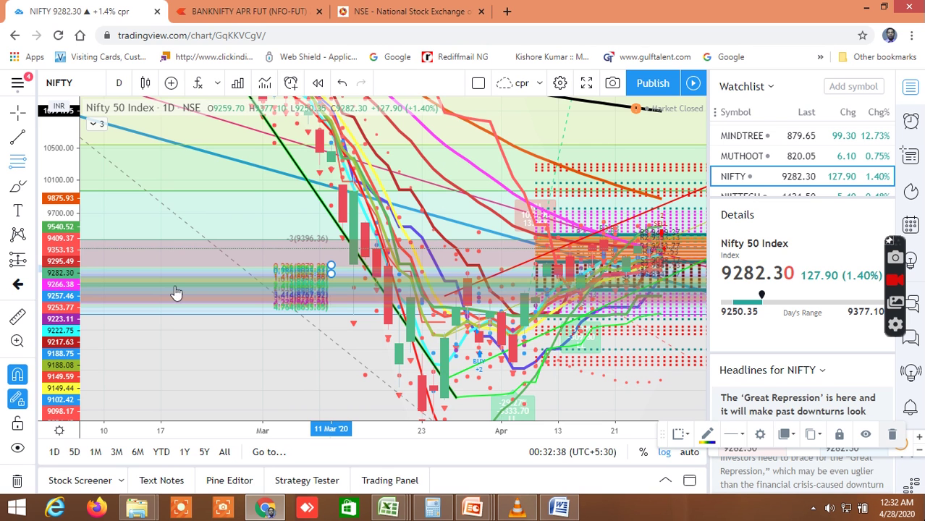
key(Delete)
- Examine the April 2020 candles closely against the pivot levels, horizontal bands and trend lines
drag(66, 286, 32, 45)
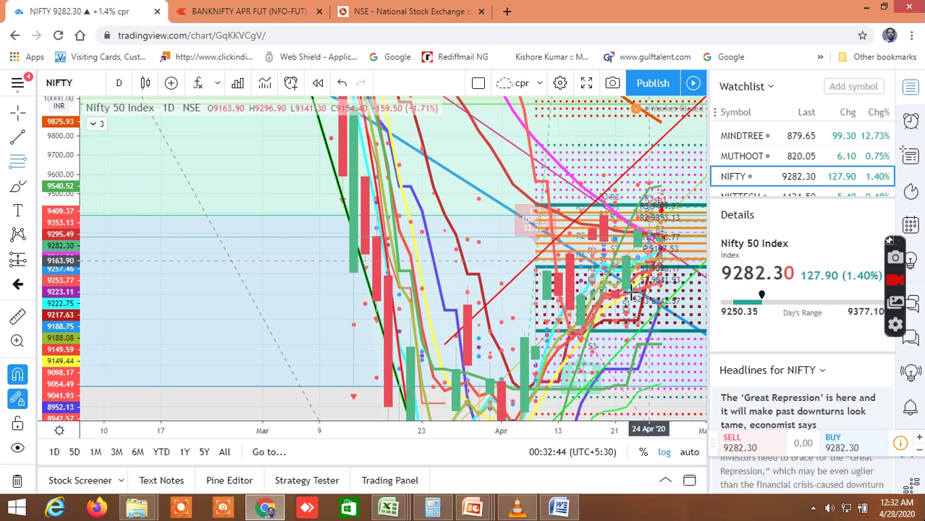
drag(65, 291, 347, 273)
scroll(406, 293, up, 5)
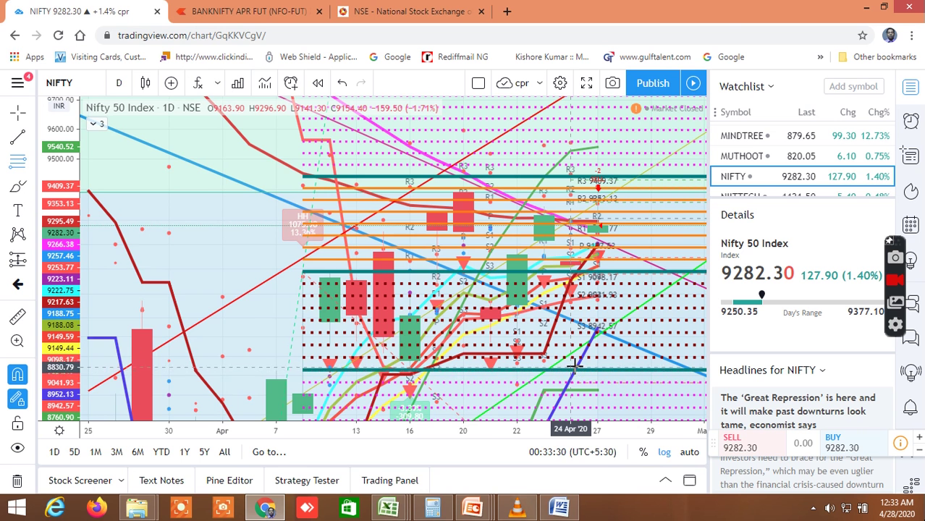
scroll(576, 358, down, 2)
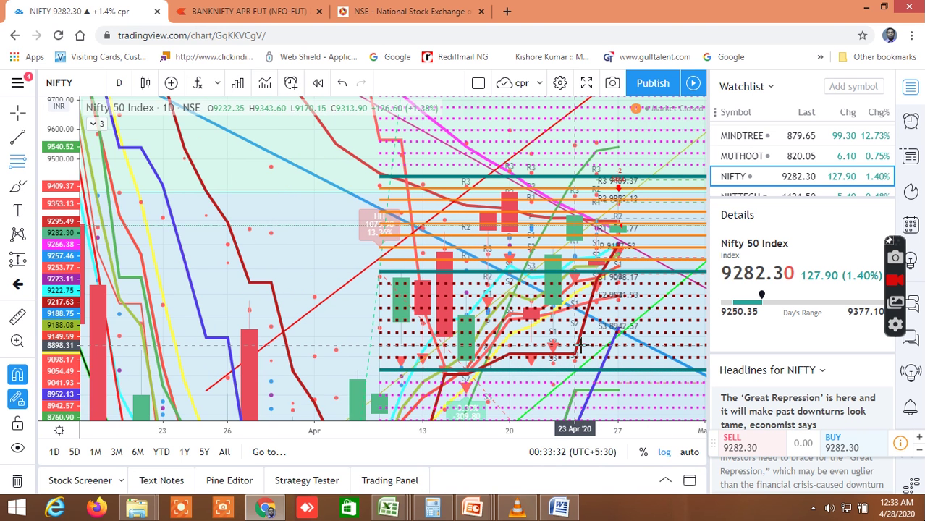
scroll(580, 348, up, 1)
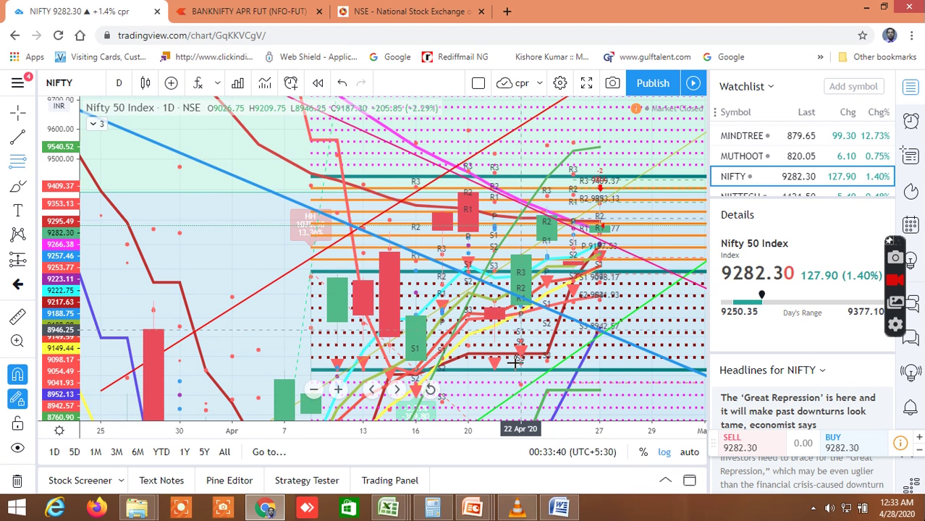
scroll(461, 297, down, 3)
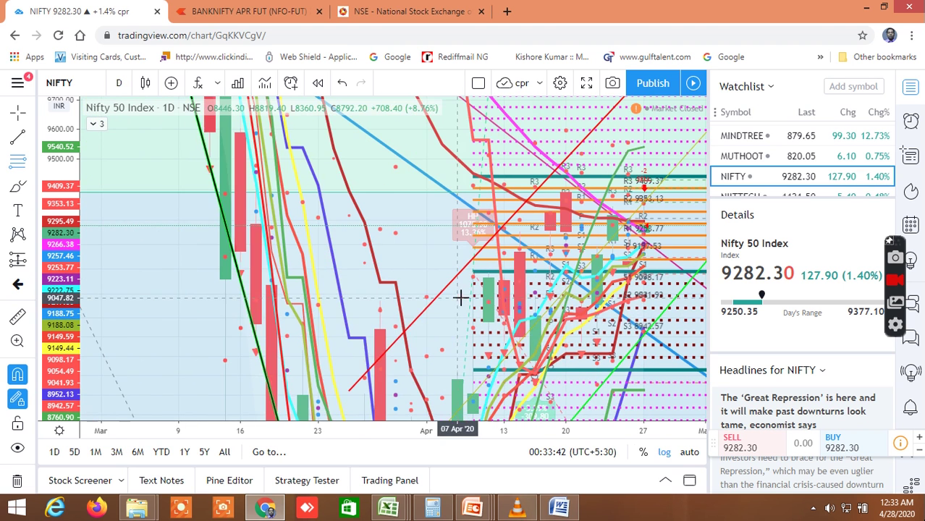
scroll(326, 279, down, 2)
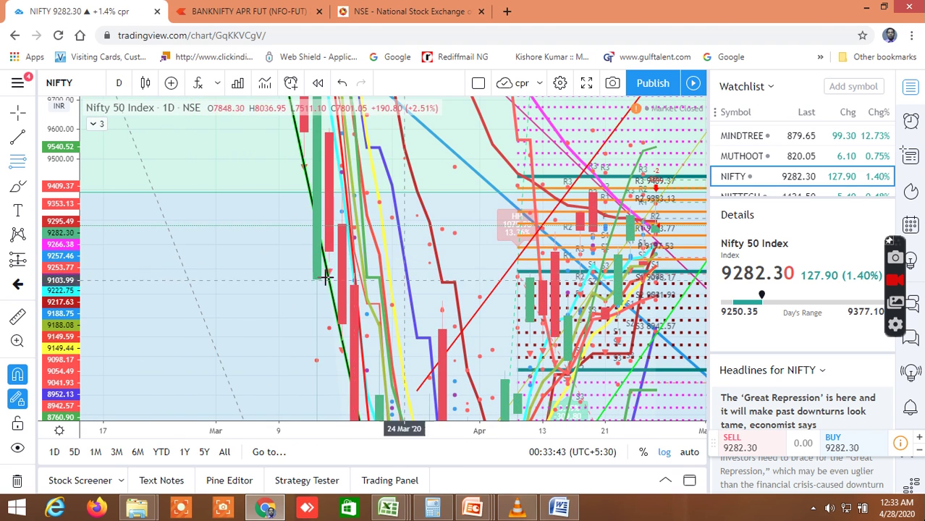
- Examine the full decline from November 2019 to April 2020 against the Fibonacci levels, including the extensions below the March low
drag(68, 291, 62, 432)
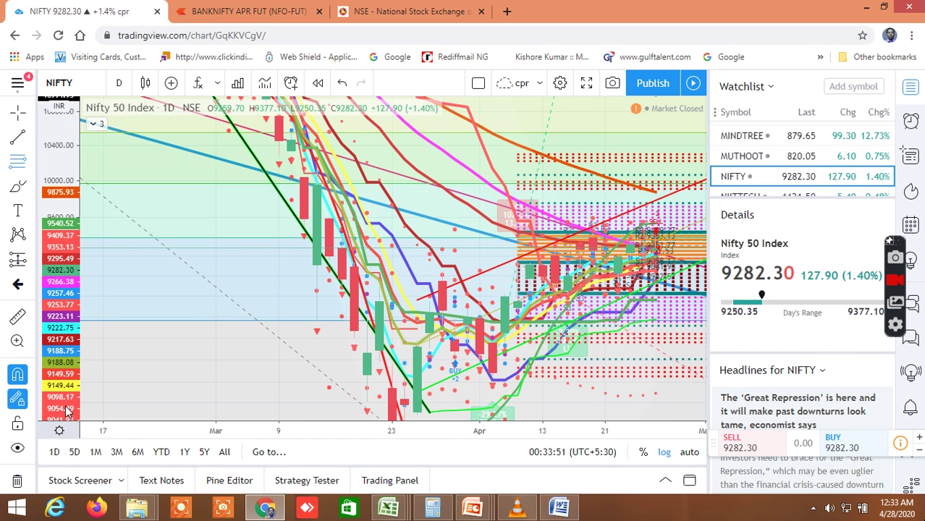
drag(68, 310, 72, 333)
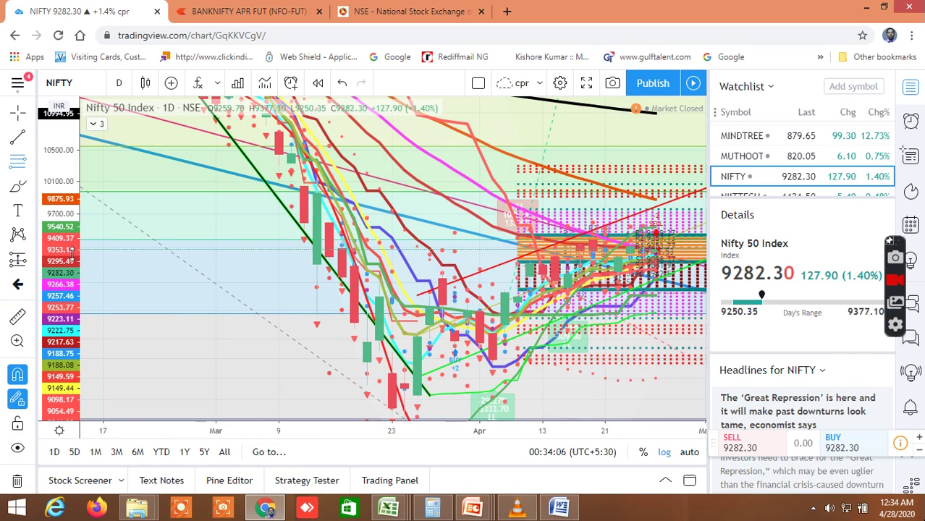
scroll(65, 266, down, 3)
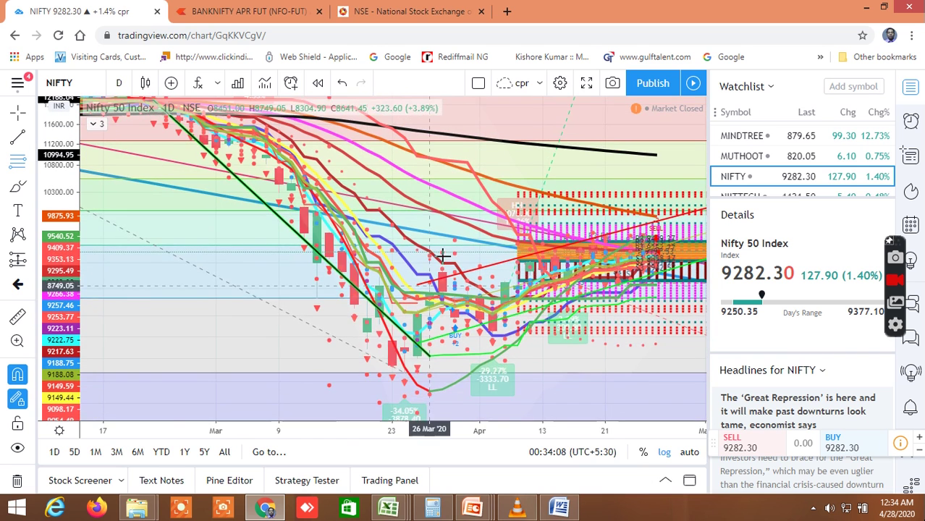
scroll(450, 253, down, 2)
scroll(450, 253, down, 4)
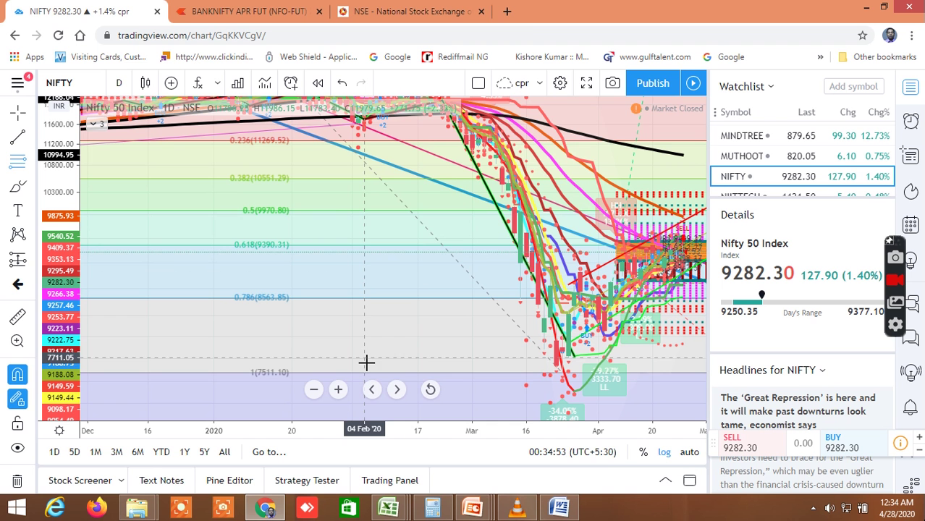
scroll(371, 315, down, 2)
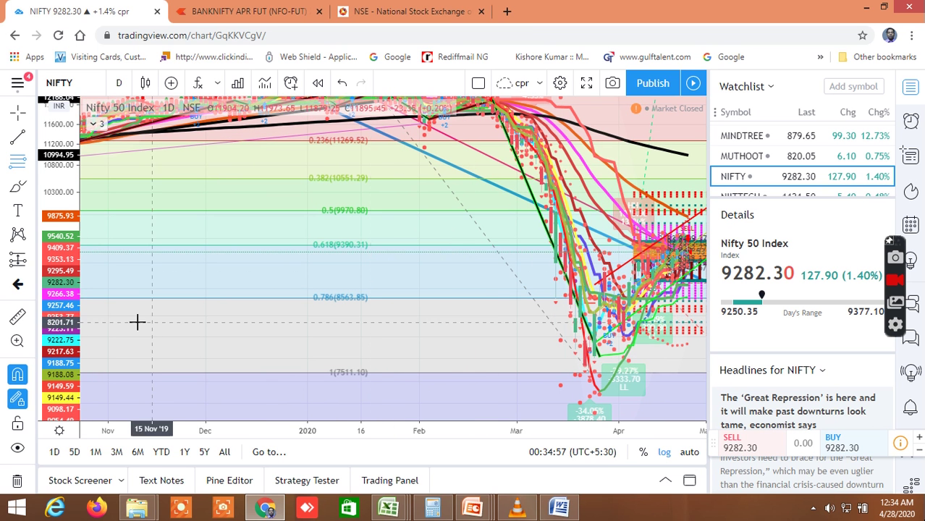
drag(67, 340, 68, 411)
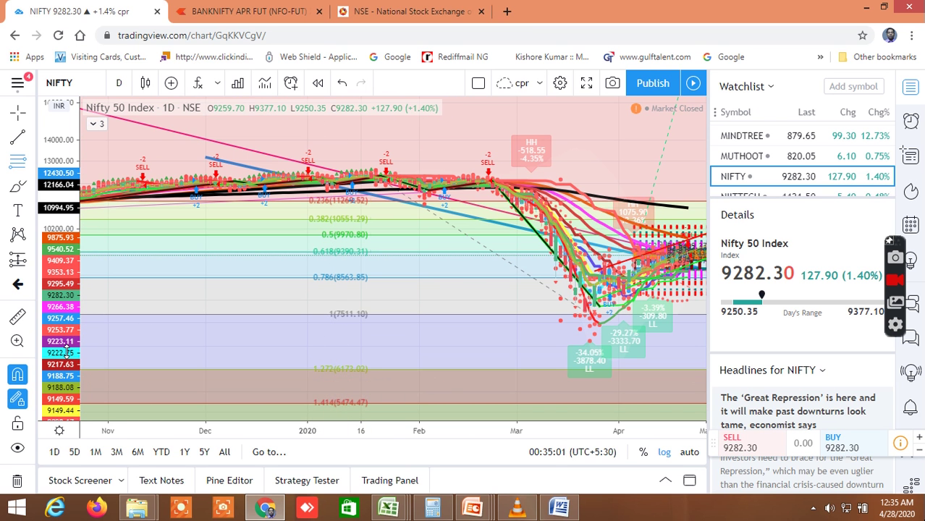
drag(67, 355, 70, 387)
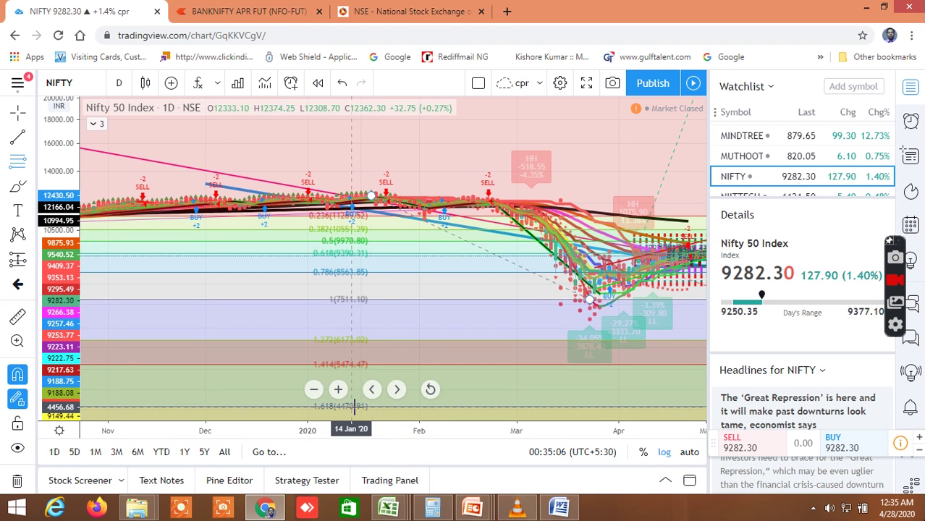
- Inspect the 7 to 27 April 2020 candles up close against the pivots, moving averages and support and resistance bands
scroll(376, 319, down, 2)
scroll(360, 310, up, 5)
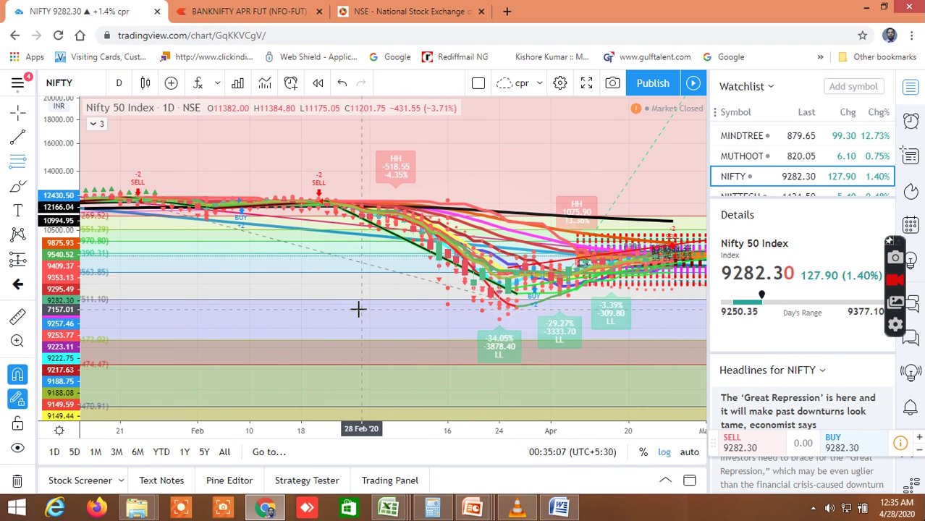
drag(61, 288, 48, 151)
drag(56, 242, 50, 170)
scroll(556, 296, up, 4)
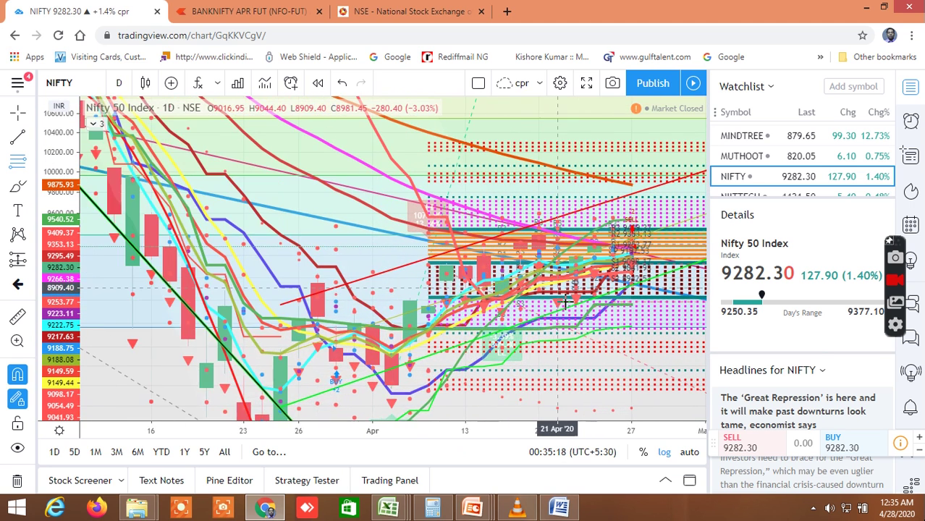
scroll(562, 304, up, 2)
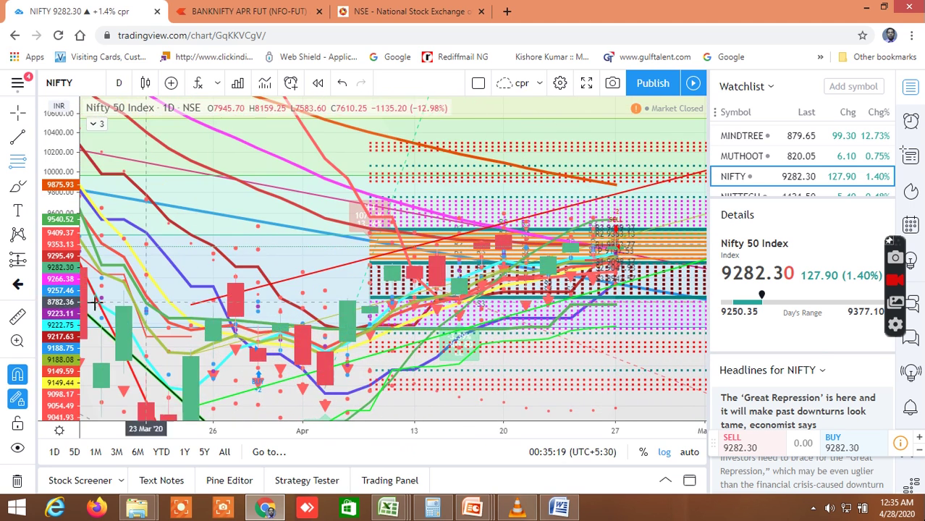
scroll(347, 248, up, 2)
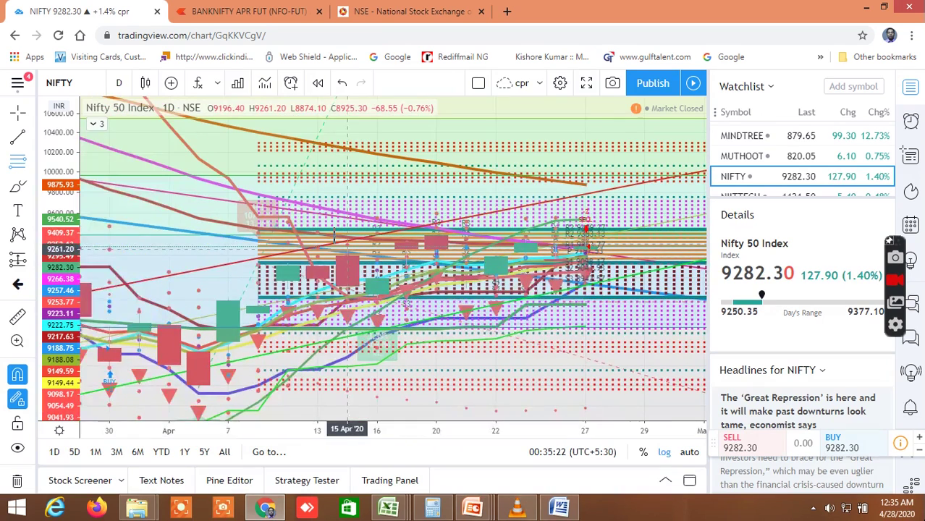
scroll(334, 235, up, 2)
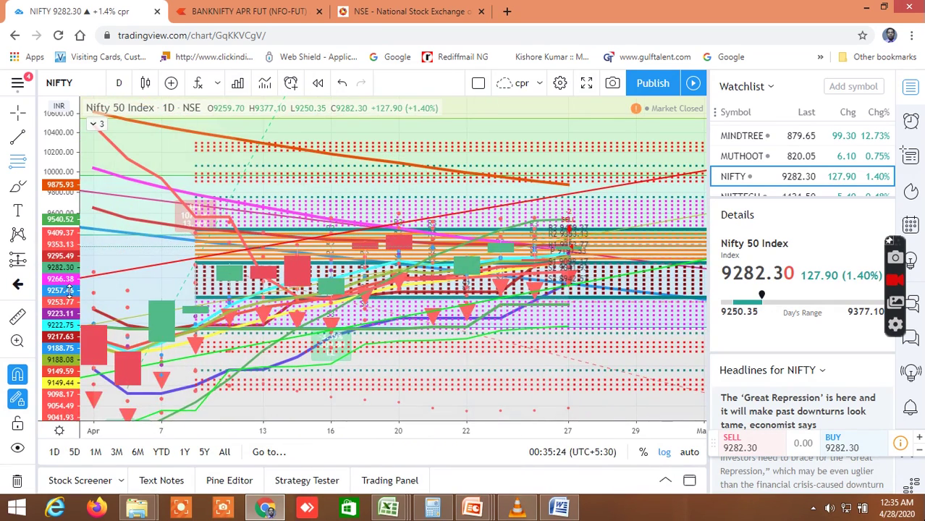
drag(66, 290, 62, 185)
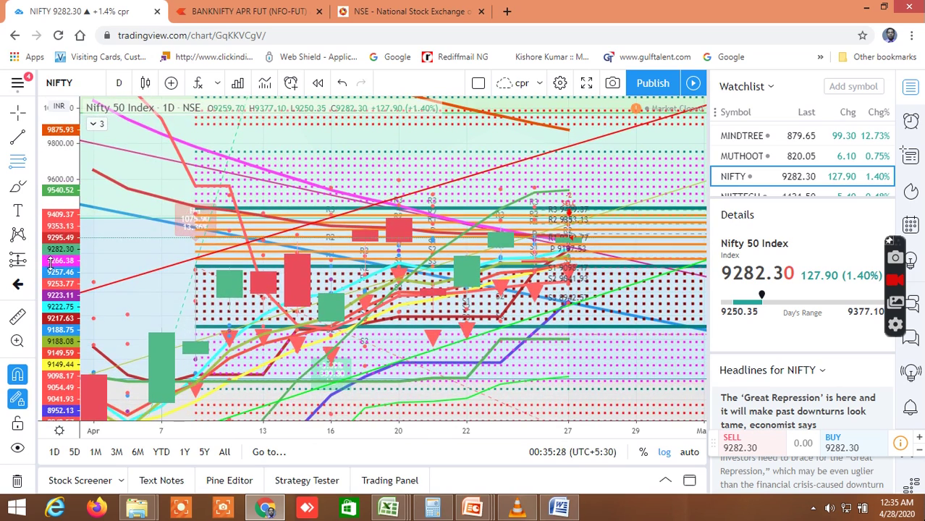
drag(54, 262, 60, 208)
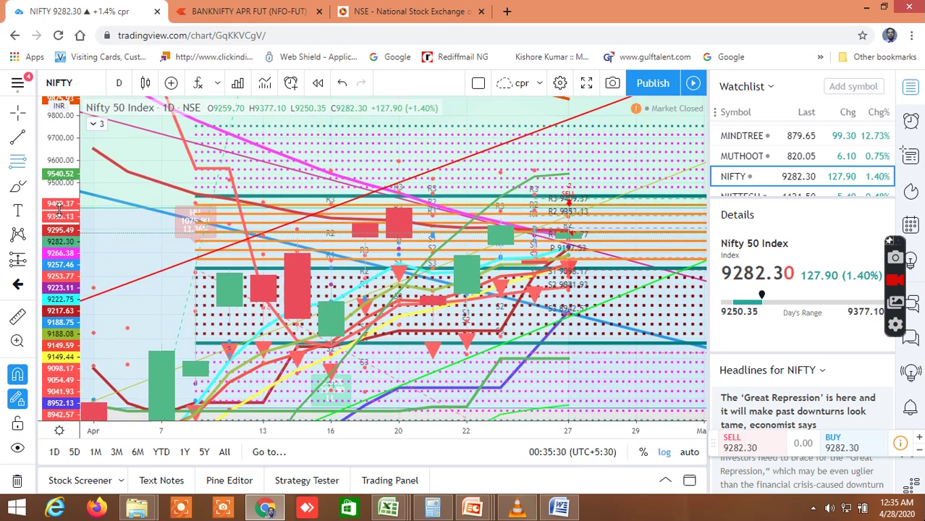
drag(71, 246, 72, 200)
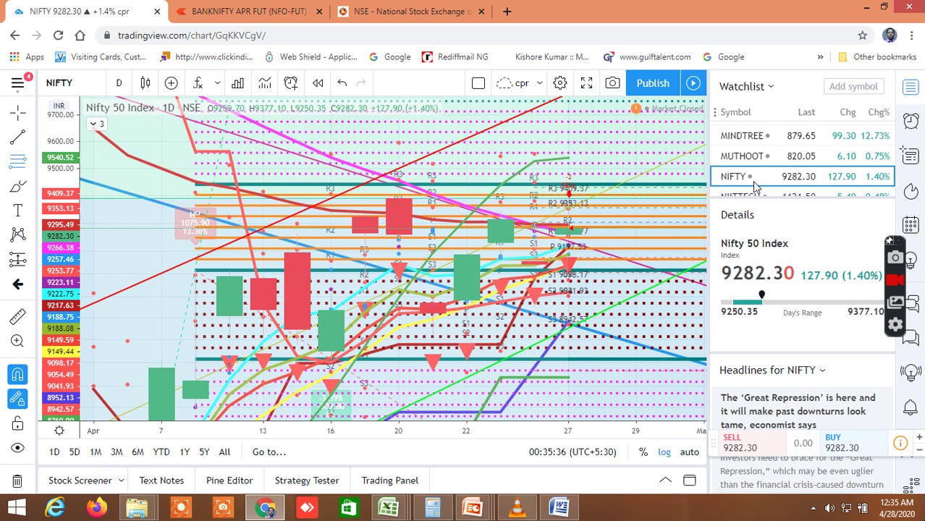
- Find BANKNIFTY in the watchlist and load its daily chart
scroll(783, 145, up, 5)
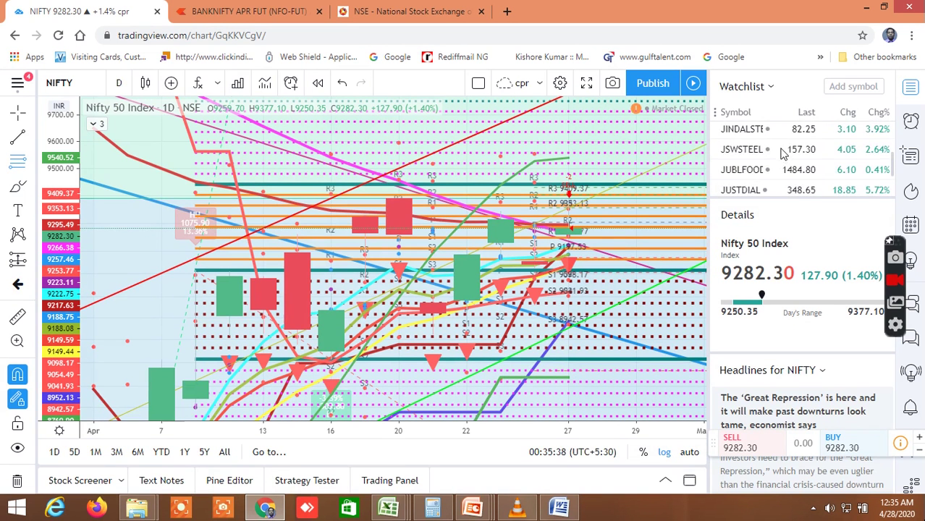
scroll(779, 155, up, 8)
scroll(775, 162, up, 5)
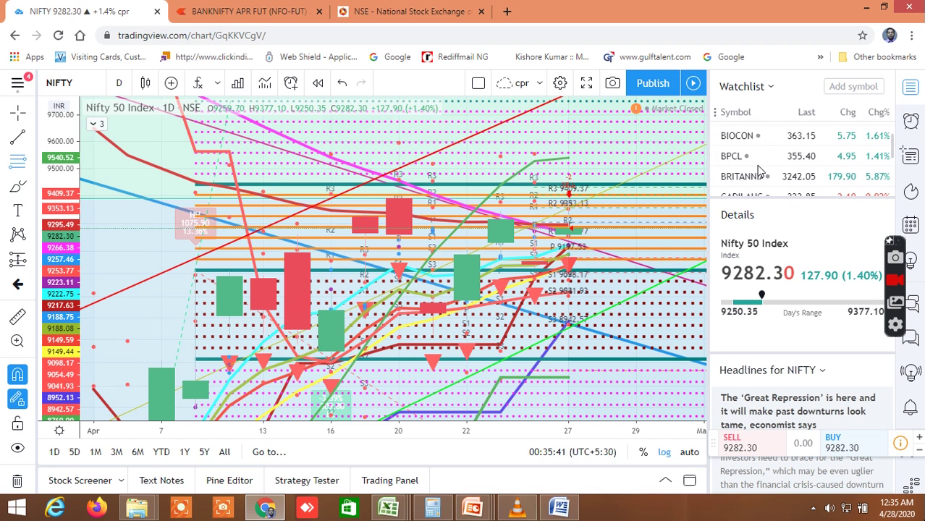
scroll(760, 170, up, 2)
scroll(760, 170, down, 3)
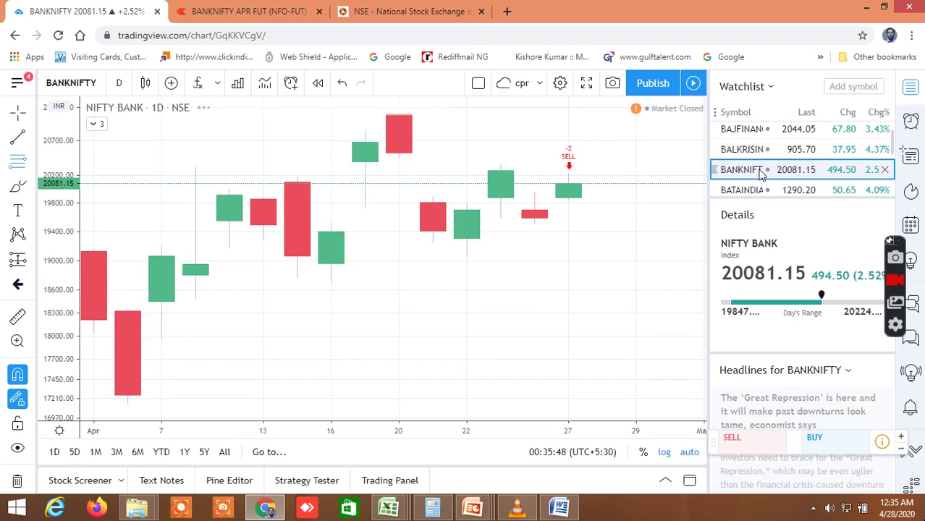
click(399, 263)
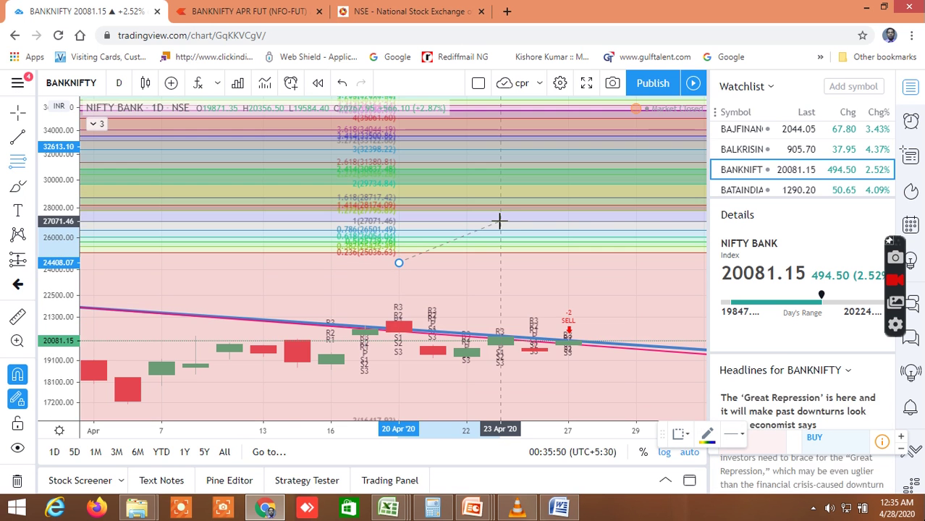
click(501, 220)
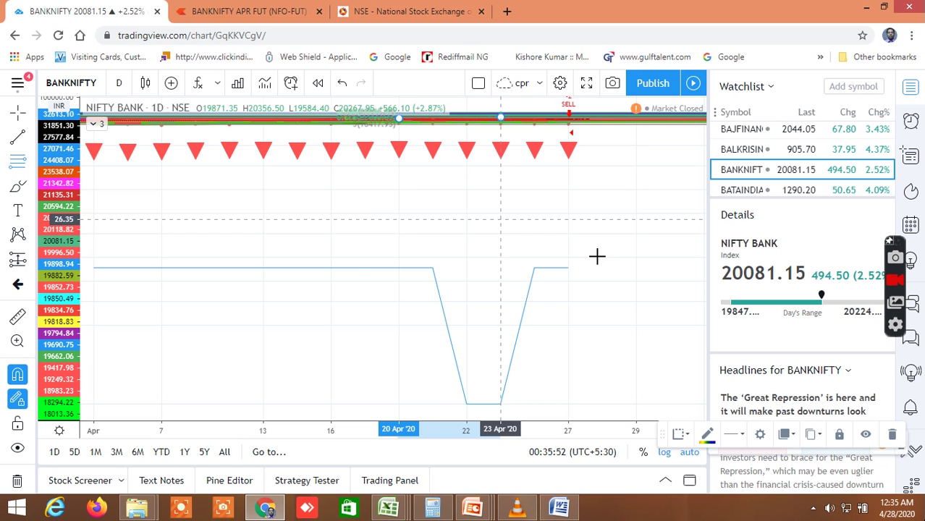
click(893, 434)
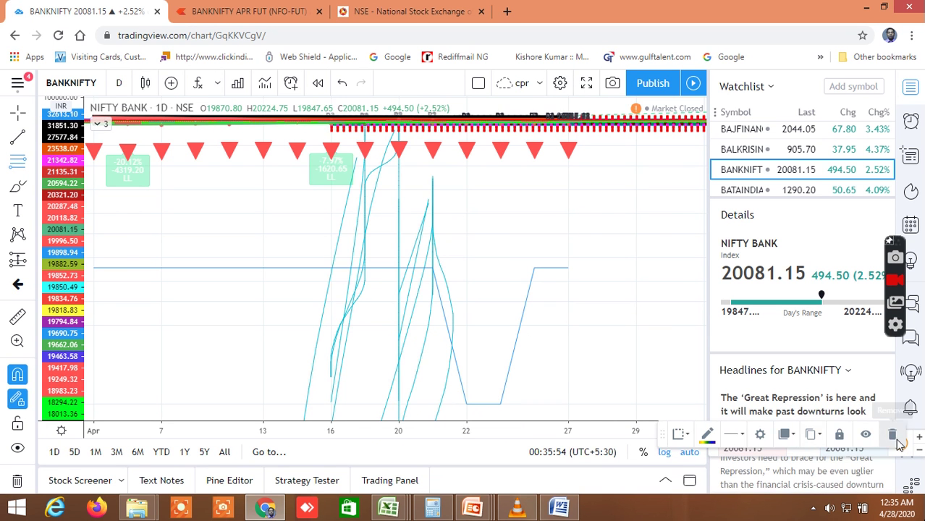
click(603, 124)
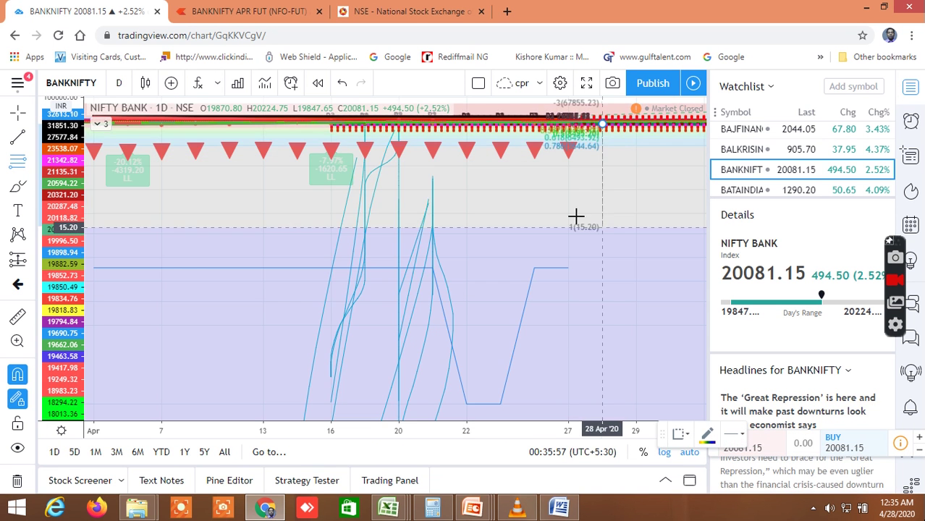
key(Escape)
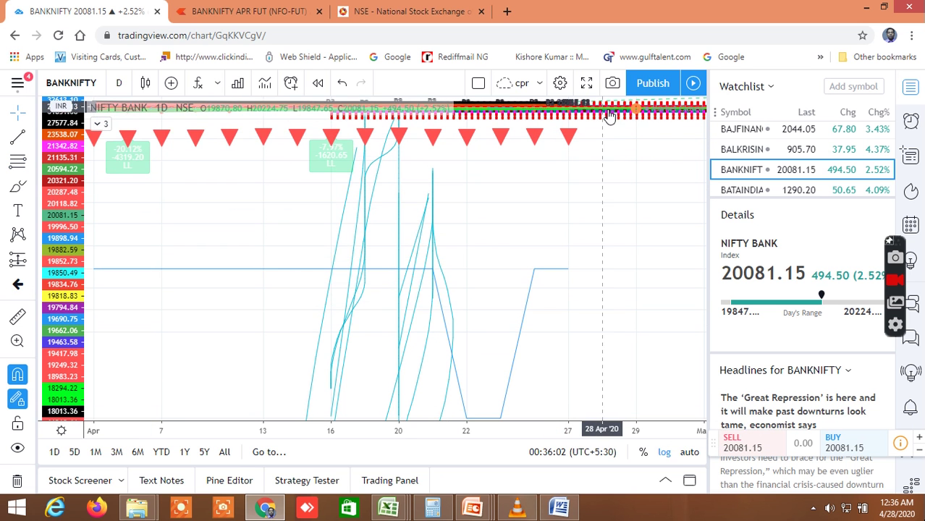
- Inspect the Bank Nifty candles from 7 to 27 April 2020 up close against the pivots, moving averages and trend lines
drag(611, 116, 603, 283)
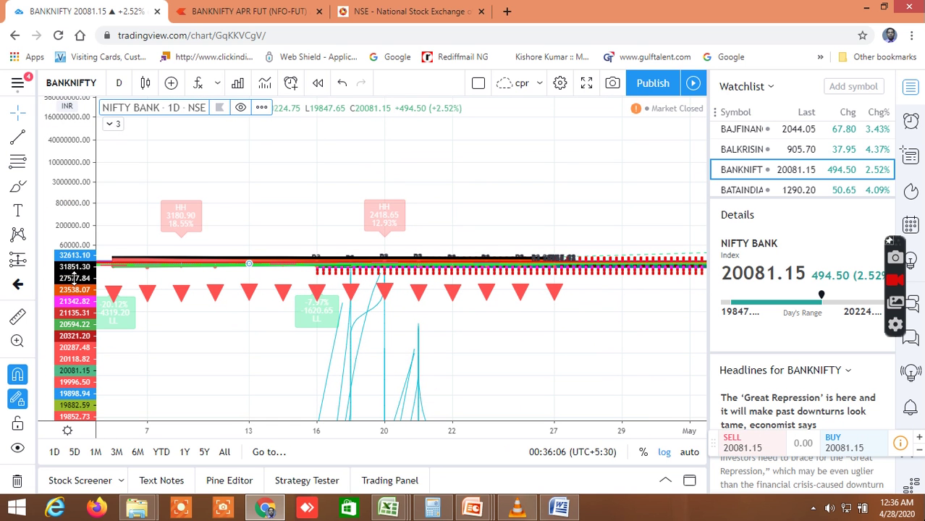
drag(75, 284, 81, 241)
drag(77, 282, 74, 192)
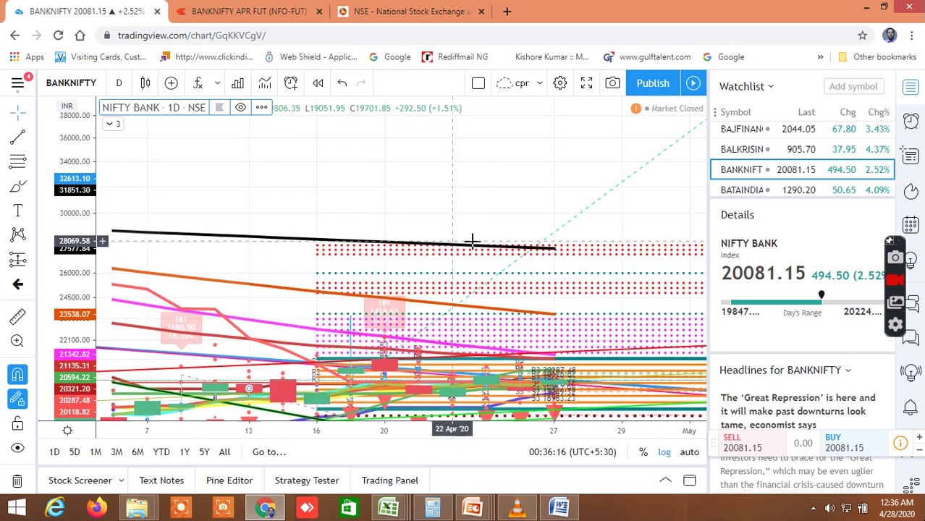
drag(481, 244, 475, 148)
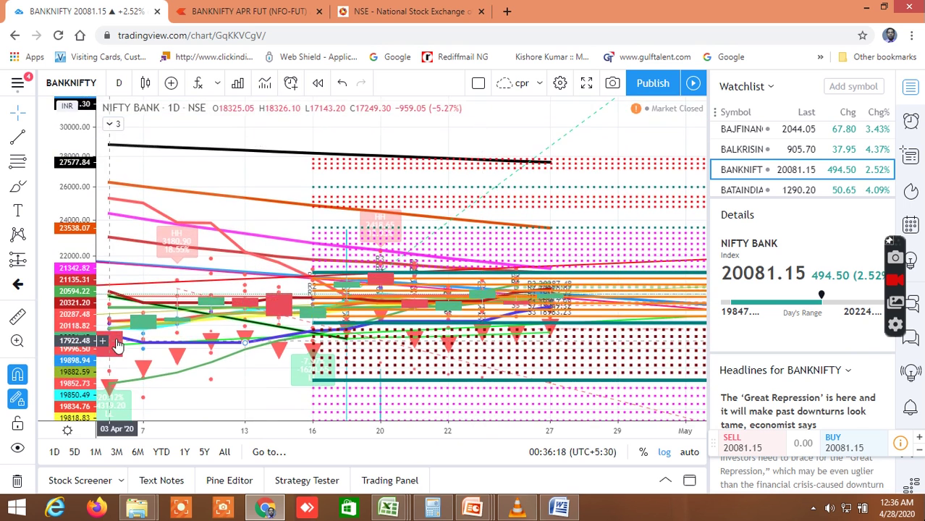
drag(83, 313, 537, 304)
drag(515, 255, 508, 186)
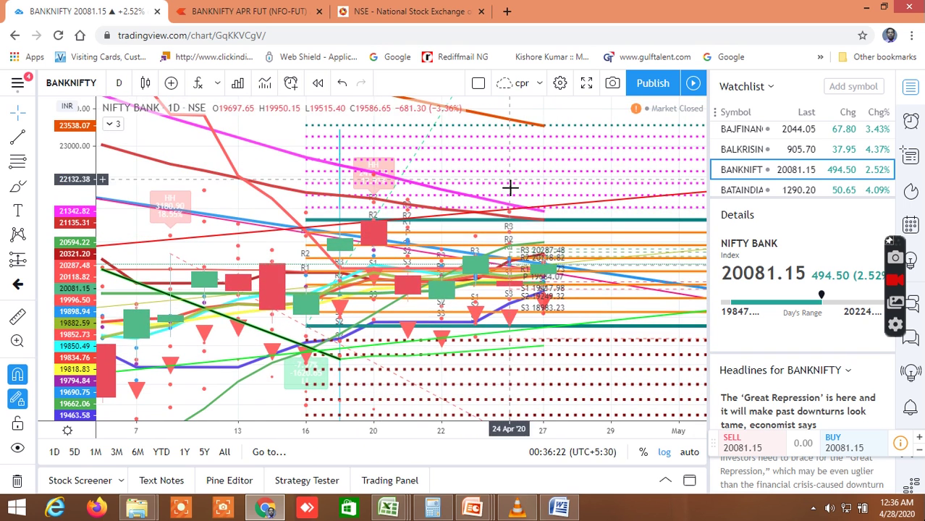
drag(83, 299, 50, 127)
drag(87, 310, 55, 192)
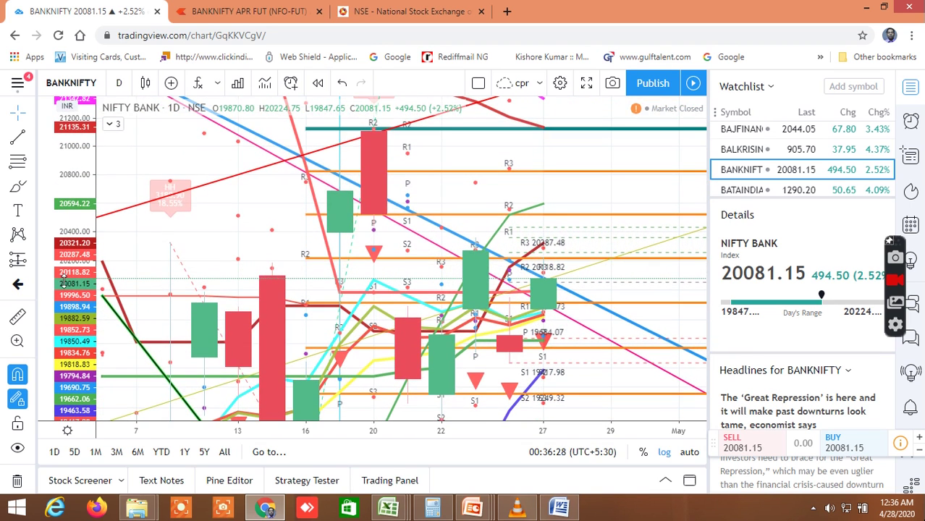
drag(69, 297, 65, 224)
drag(86, 299, 80, 274)
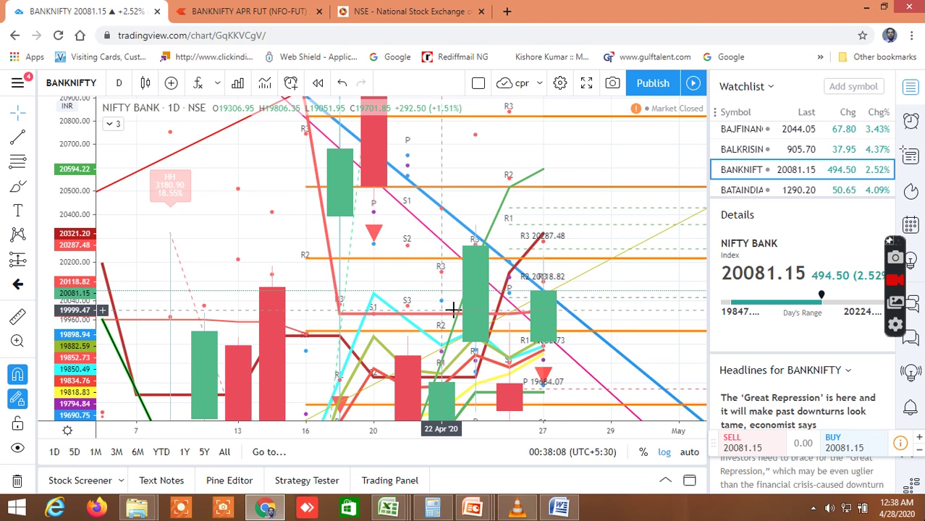
scroll(447, 315, down, 2)
scroll(447, 316, down, 1)
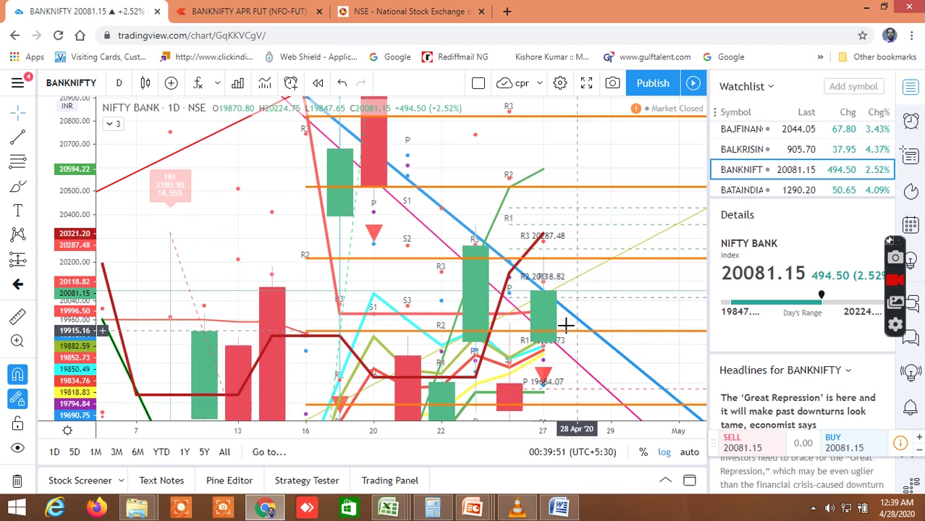
scroll(116, 325, down, 3)
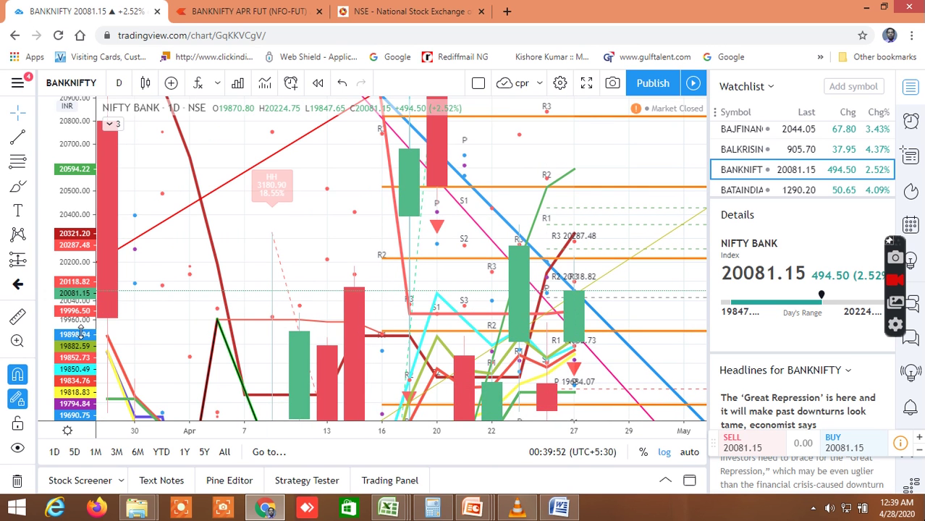
drag(85, 366, 86, 420)
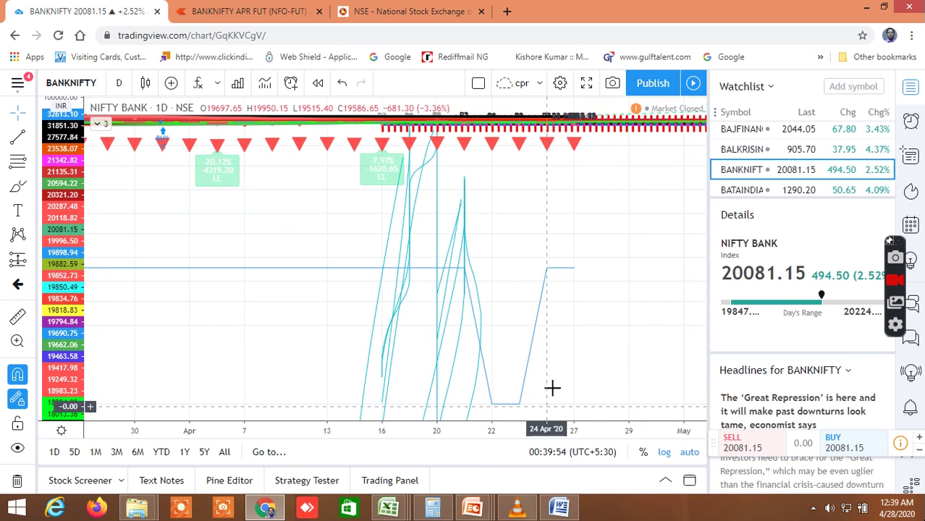
scroll(591, 191, right, 1)
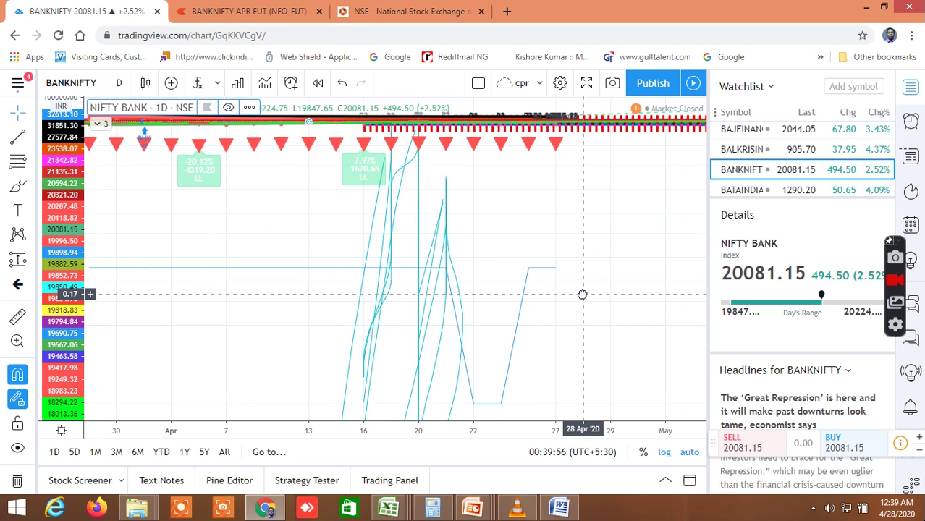
double_click(65, 221)
right_click(65, 221)
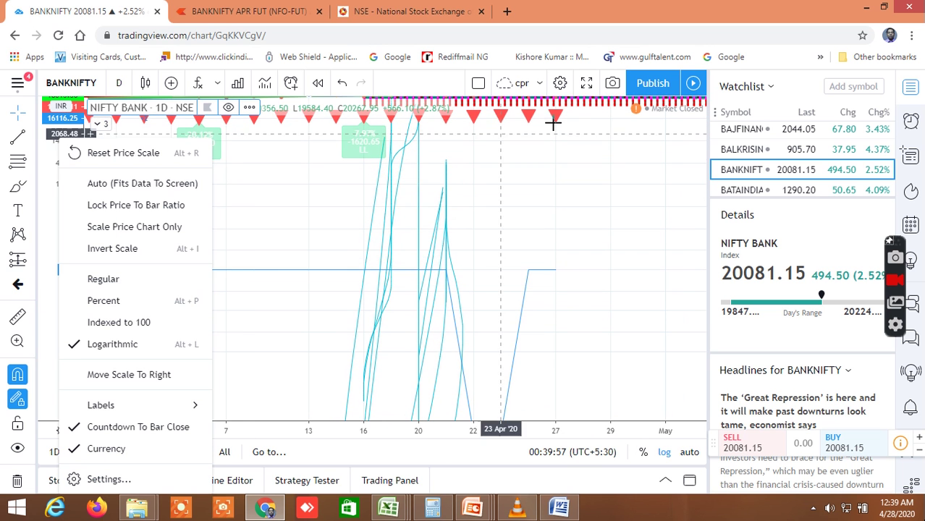
click(581, 148)
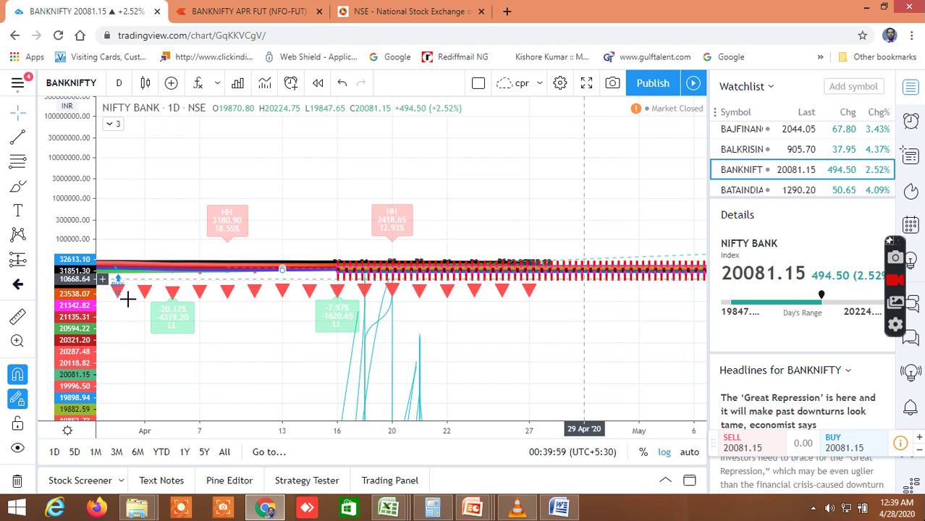
right_click(80, 290)
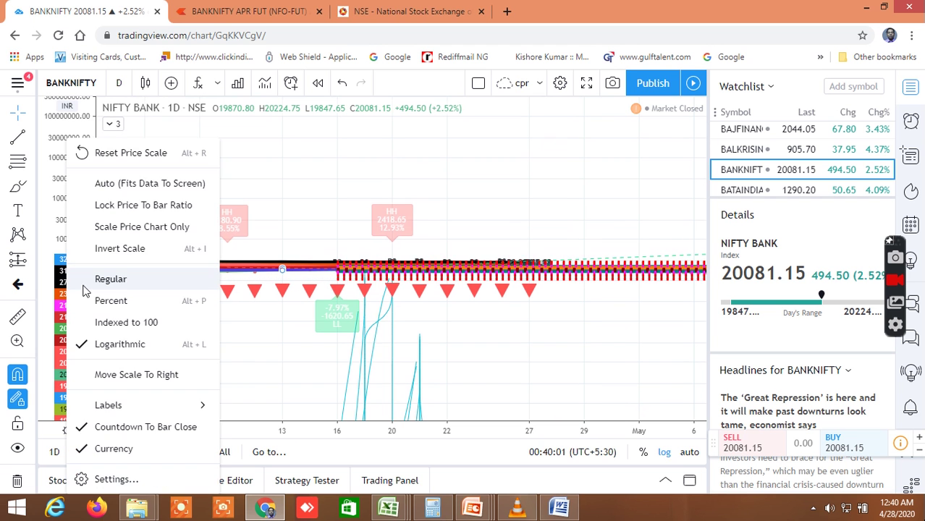
click(413, 210)
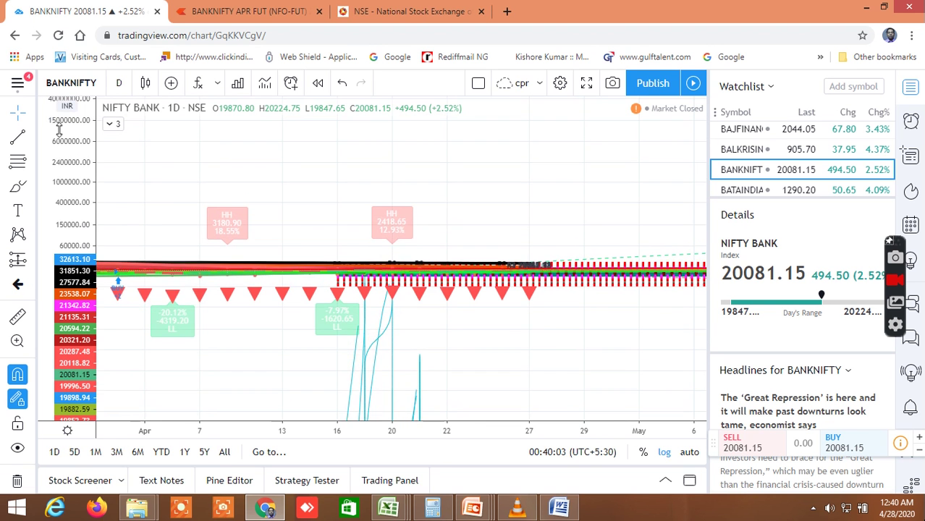
right_click(65, 260)
click(422, 218)
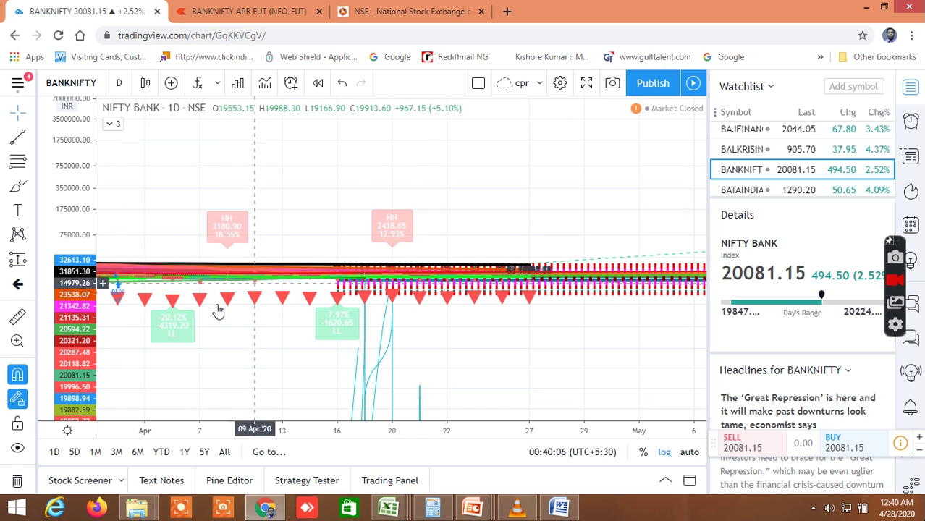
- Examine the Bank Nifty decline and recovery from January to April 2020 against the moving averages, trend lines and support and resistance bands
drag(67, 259, 123, 329)
drag(75, 304, 74, 145)
drag(419, 244, 430, 140)
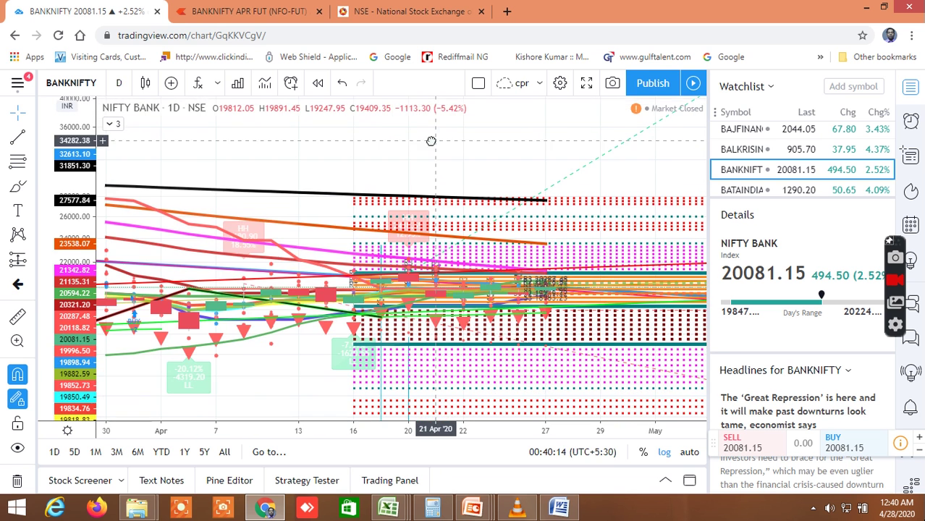
drag(79, 274, 246, 299)
drag(479, 325, 523, 179)
scroll(568, 353, down, 5)
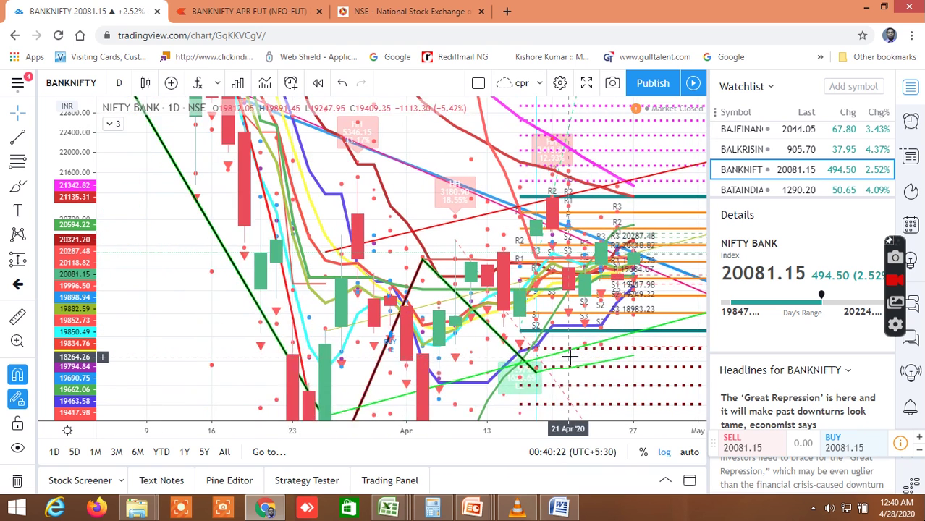
scroll(569, 355, down, 2)
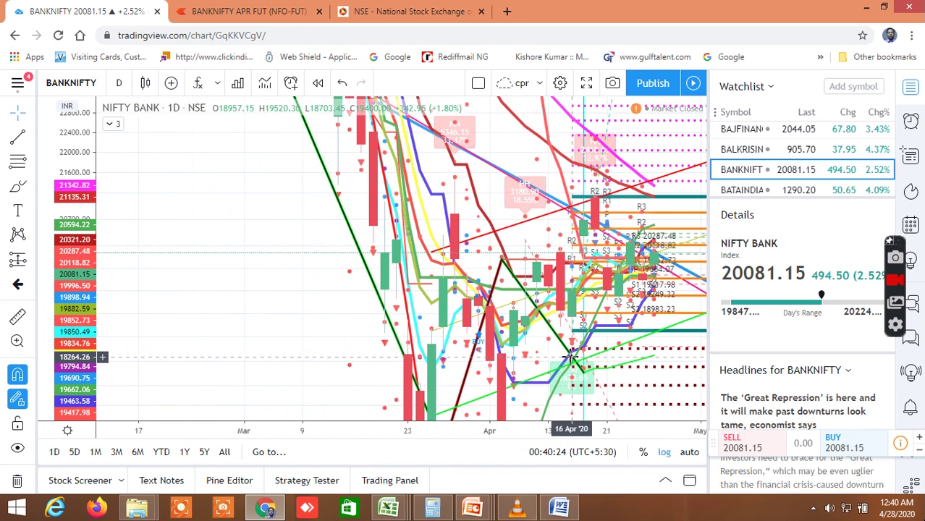
drag(87, 290, 92, 344)
drag(90, 297, 92, 371)
scroll(458, 310, down, 2)
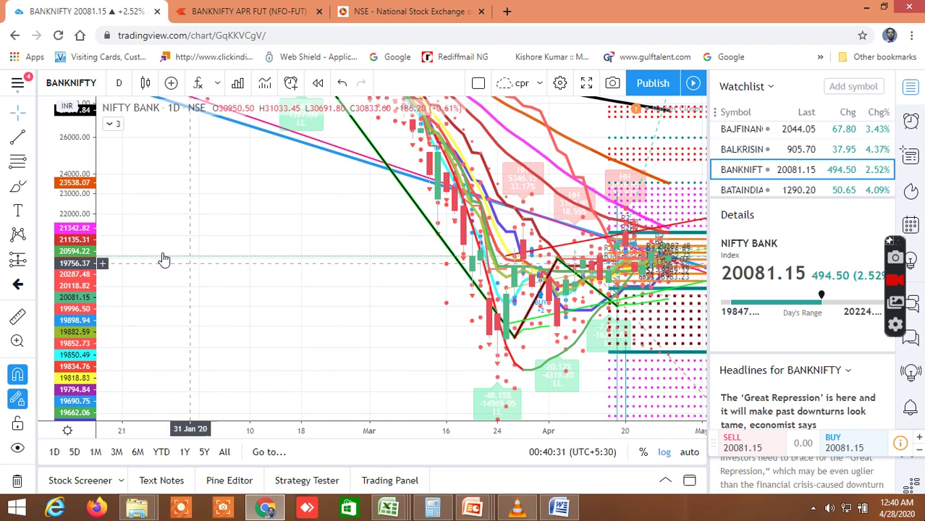
drag(79, 250, 95, 329)
scroll(561, 308, down, 2)
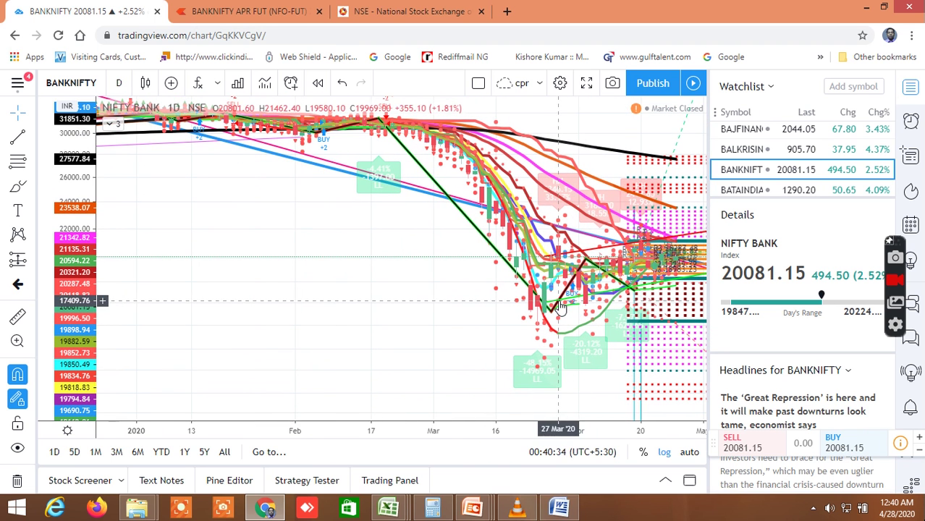
- Draw a Fib Retracement on Bank Nifty from 27 February 2020 at 30270.00 to 26 March 2020 at 16119.36
click(27, 165)
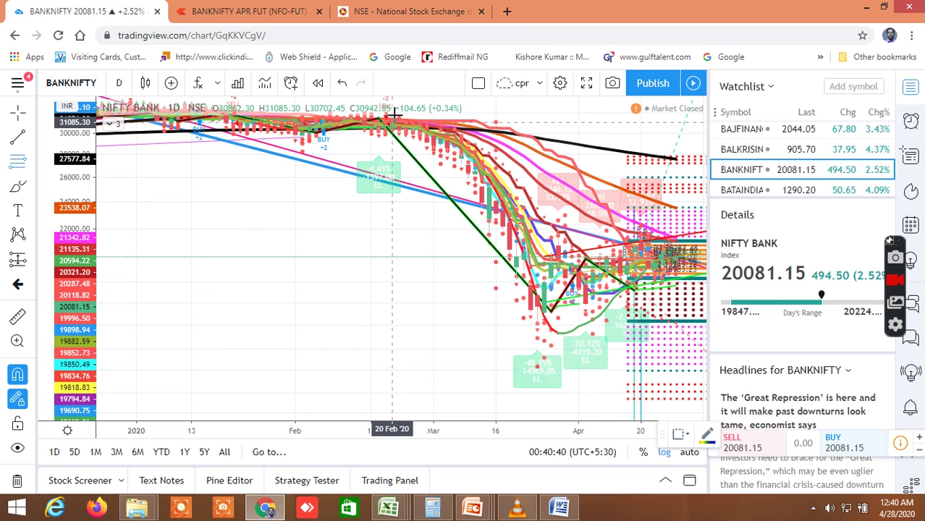
scroll(395, 113, down, 1)
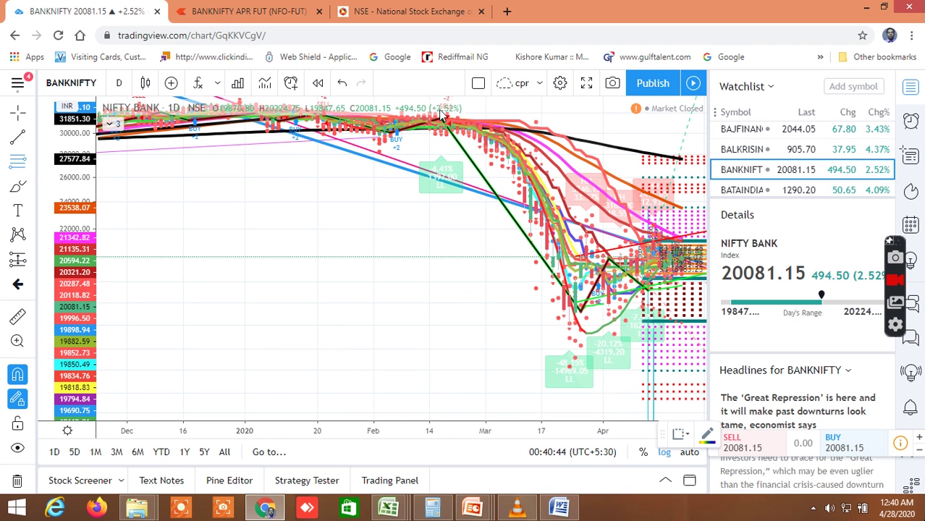
click(474, 129)
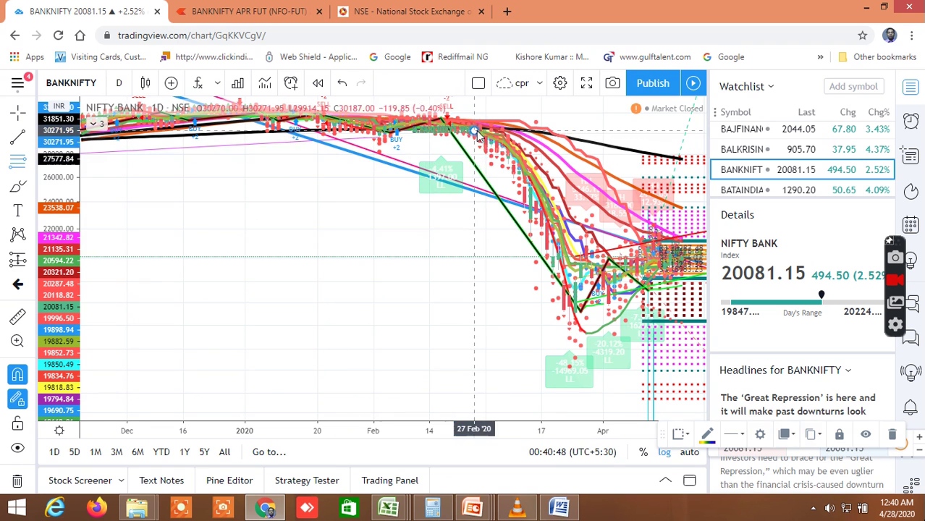
mouse_move(486, 148)
mouse_down()
mouse_move(570, 326)
mouse_move(583, 323)
mouse_up()
- Examine the Bank Nifty decline against the Fibonacci levels, including the 1.272 and 1.414 extensions below the March swing point
scroll(647, 388, up, 1)
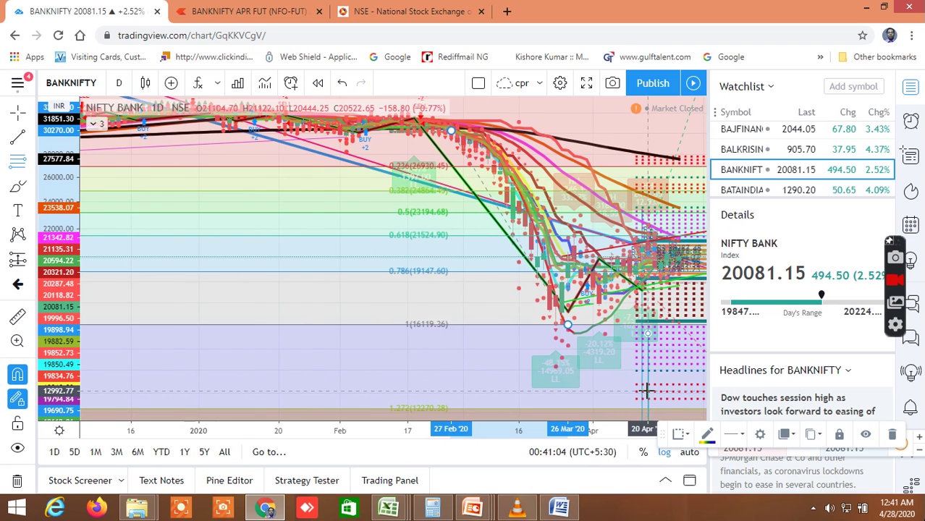
scroll(646, 389, up, 1)
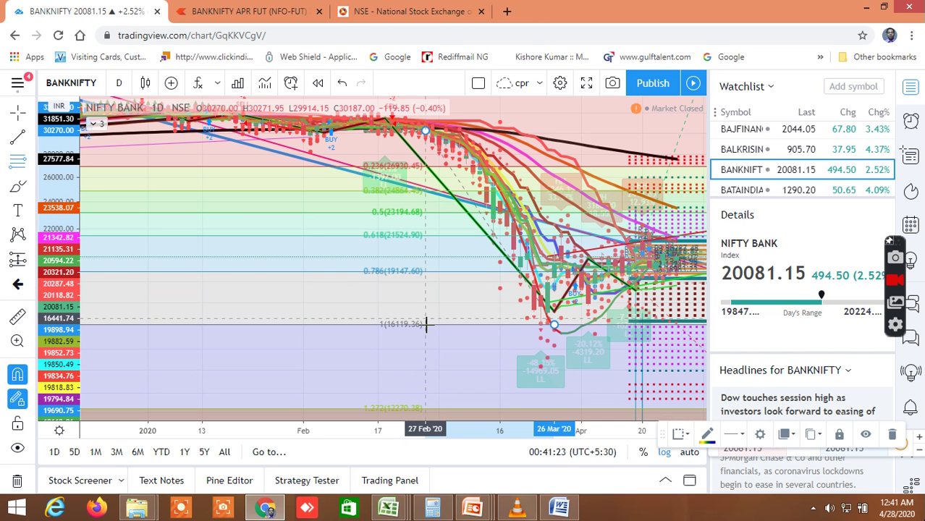
scroll(430, 341, down, 2)
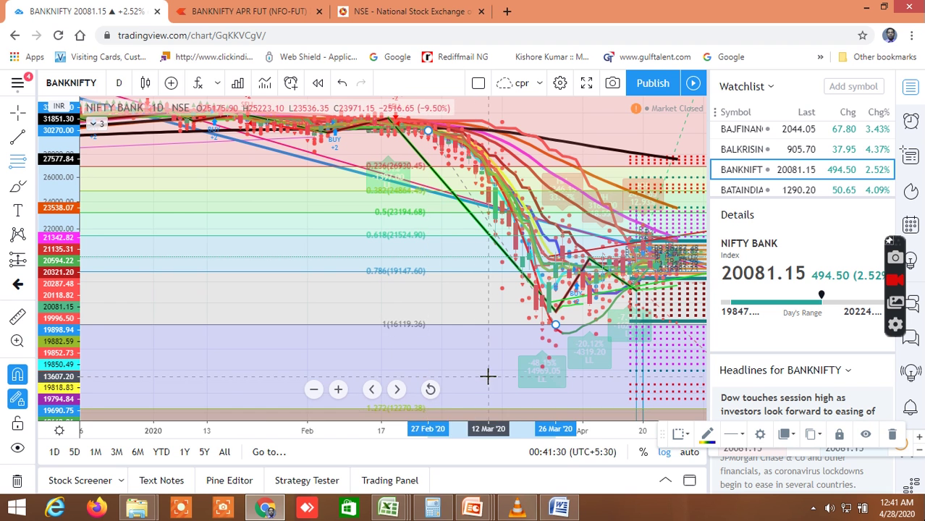
scroll(456, 375, down, 2)
drag(67, 373, 75, 419)
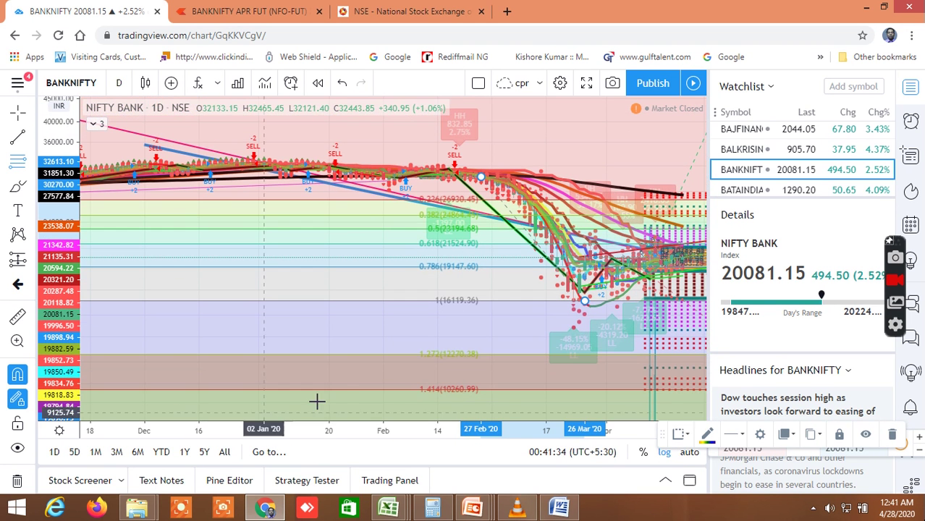
- Examine the lower Fibonacci extensions on the Bank Nifty daily chart down to the 1.618 level
scroll(515, 353, down, 3)
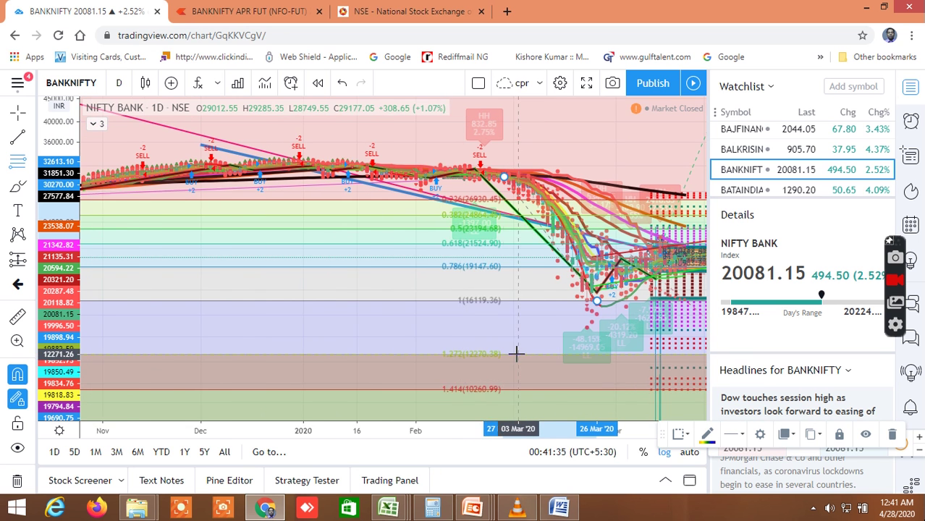
drag(71, 378, 75, 410)
click(59, 430)
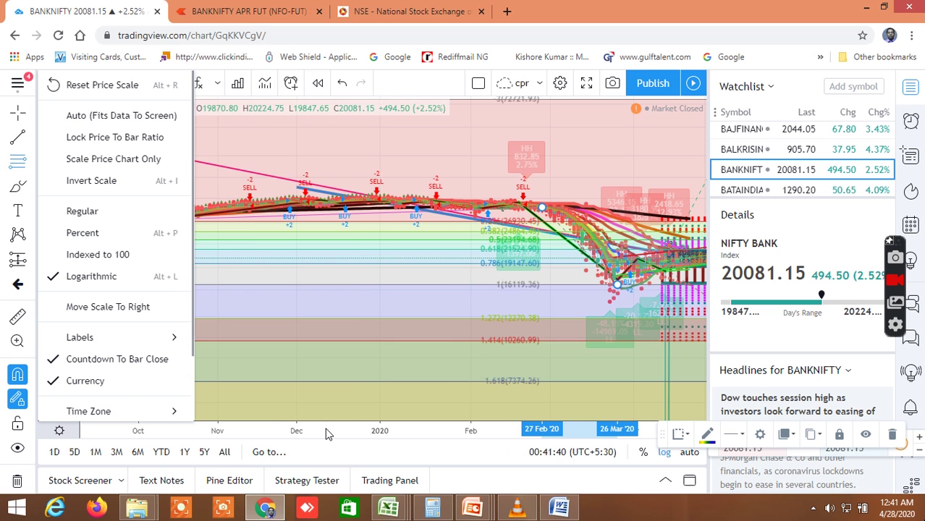
mouse_move(108, 410)
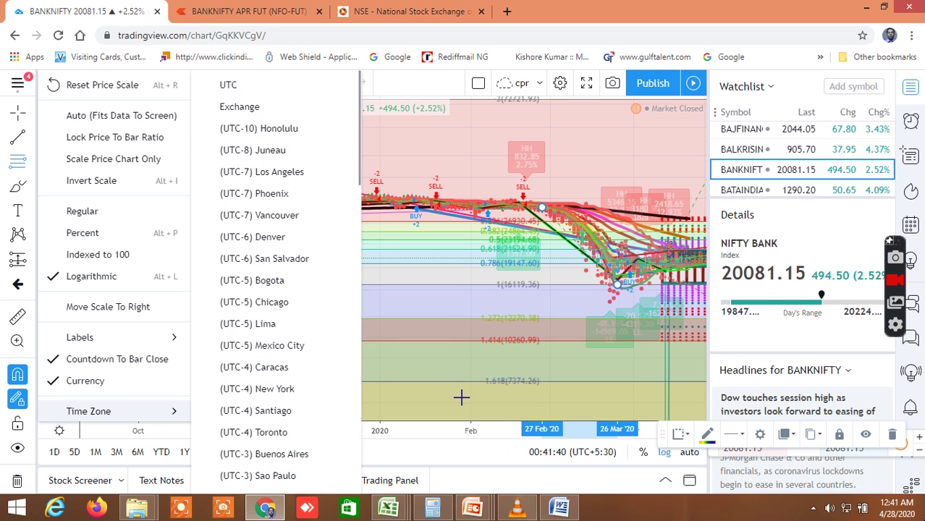
click(480, 341)
click(527, 378)
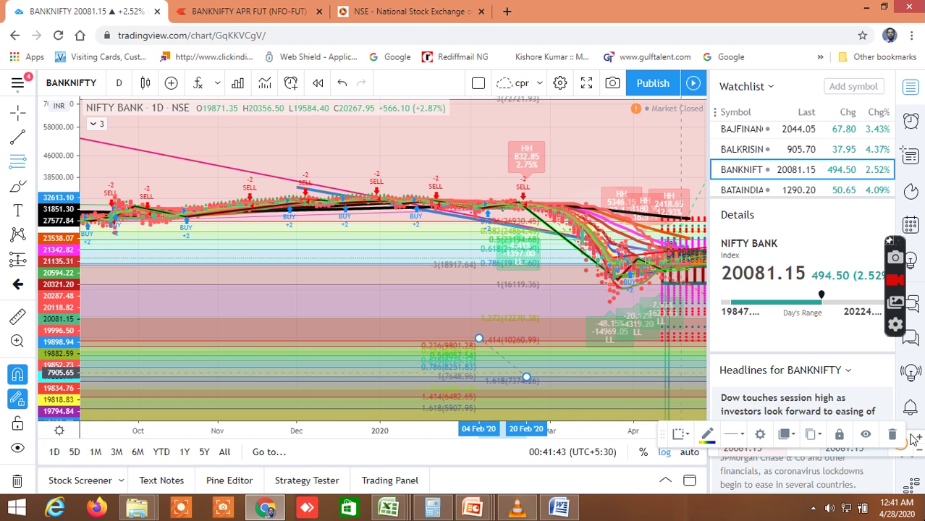
click(895, 438)
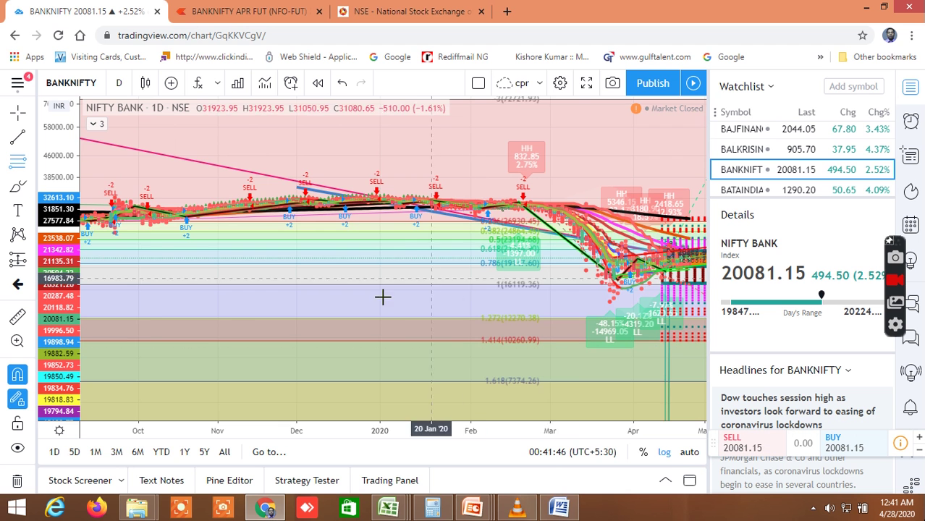
- Examine the Bank Nifty candles from late February to April 2020 against the Fibonacci retracement and extension levels
scroll(329, 311, up, 5)
scroll(329, 313, up, 3)
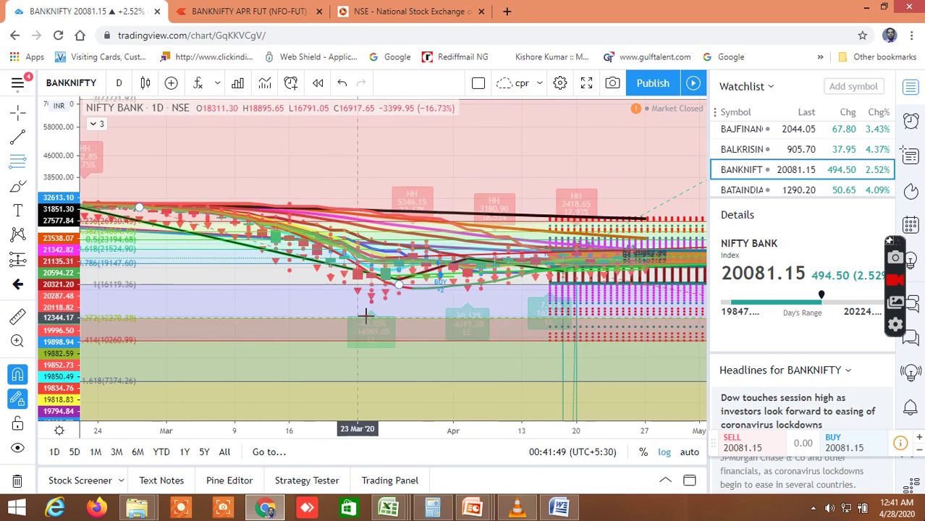
scroll(387, 236, down, 1)
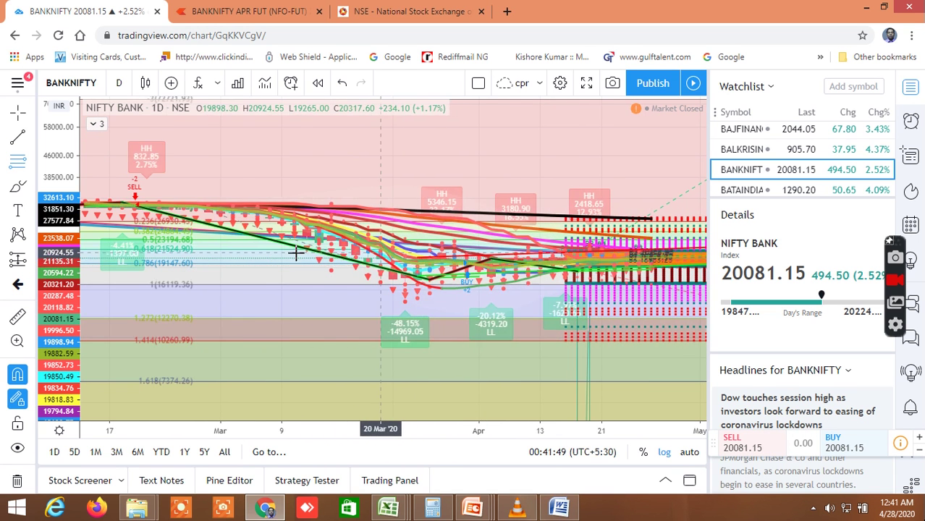
click(195, 209)
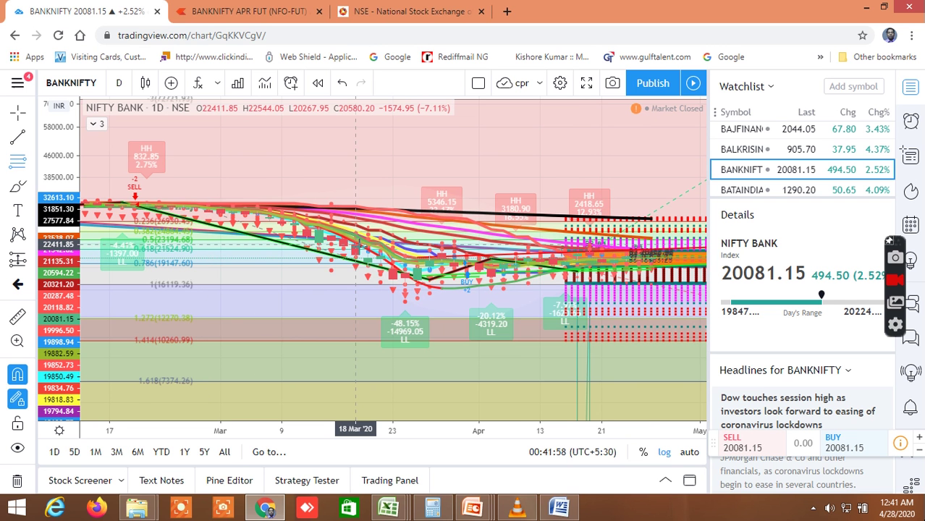
scroll(356, 246, up, 1)
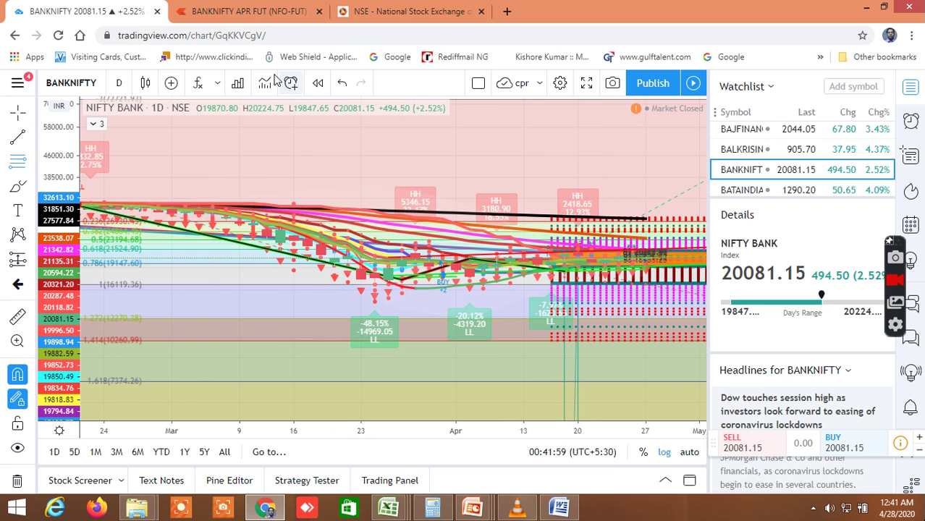
- Switch to the BANKNIFTY APR FUT chart in Zerodha Kite
click(263, 14)
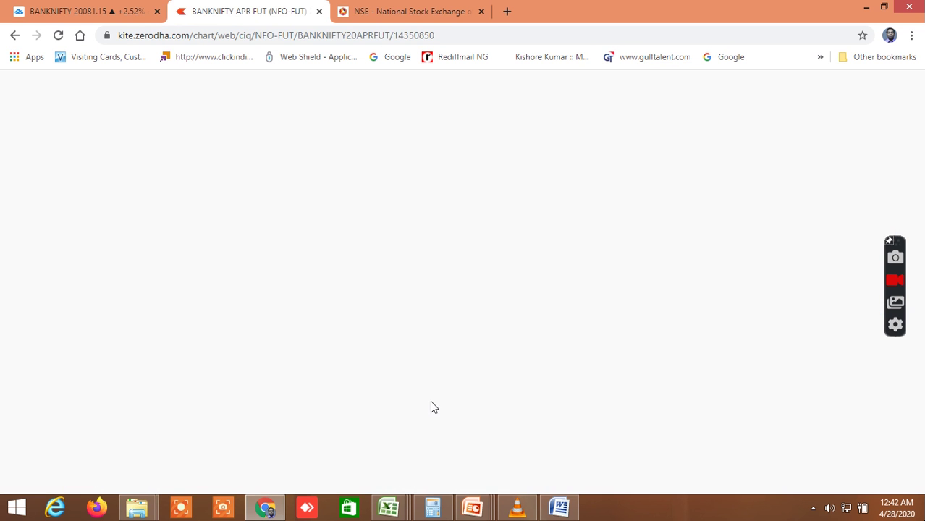
click(521, 511)
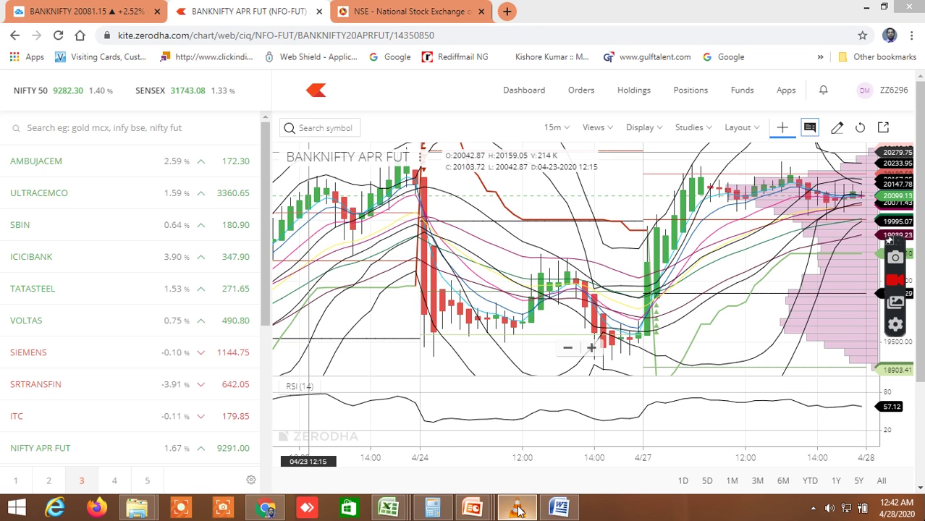
mouse_move(518, 509)
mouse_move(500, 441)
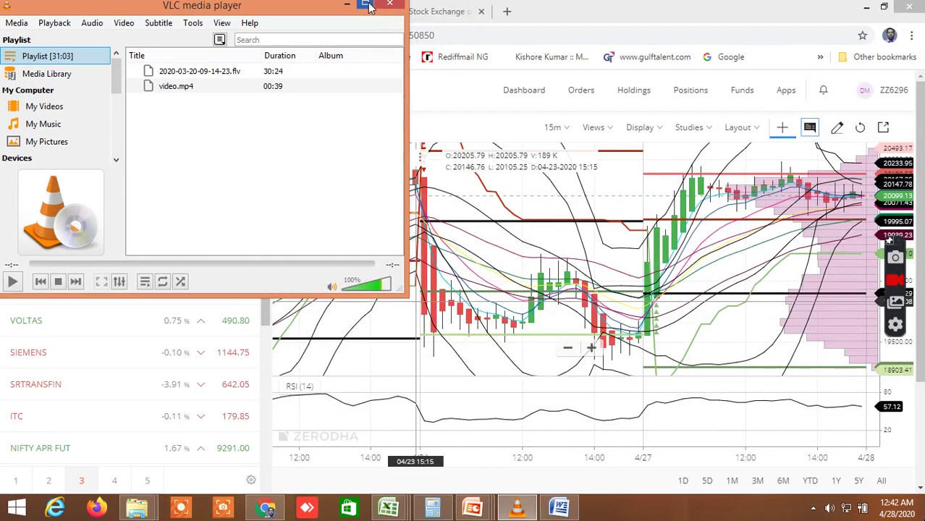
click(368, 6)
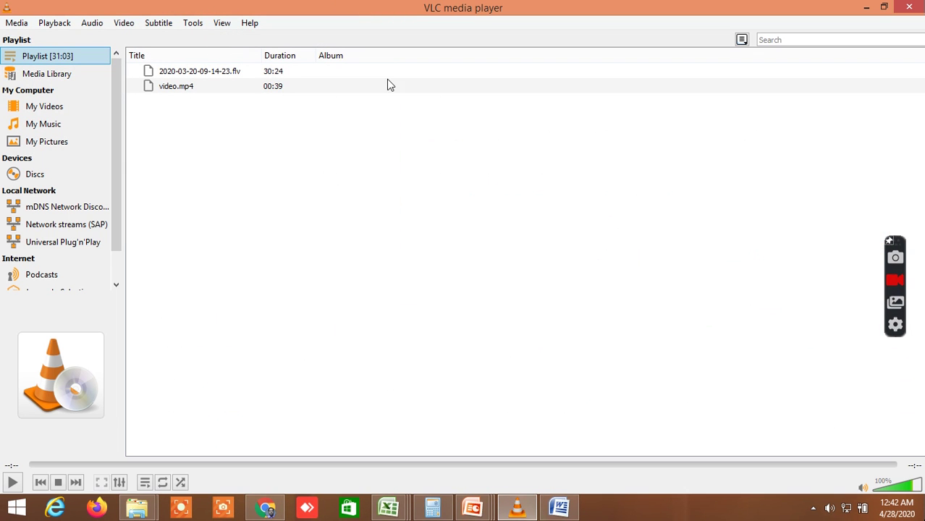
click(12, 484)
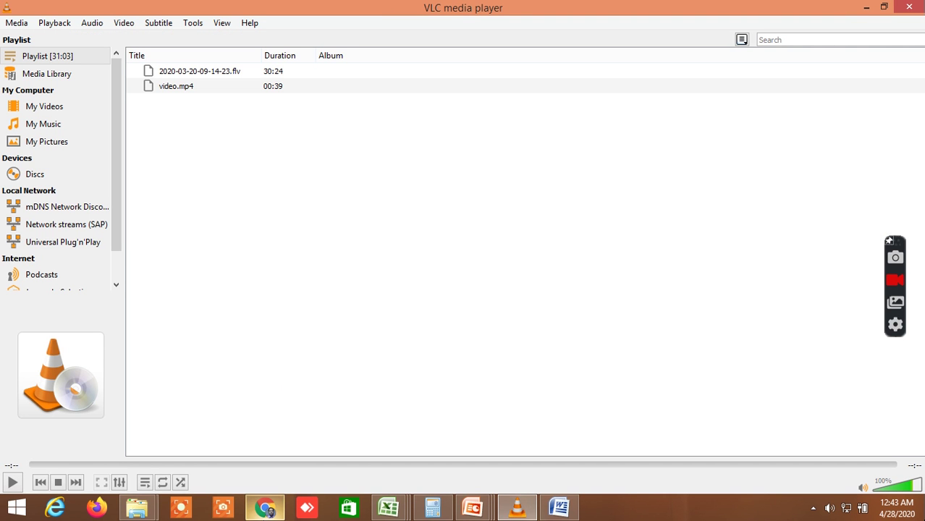
click(267, 509)
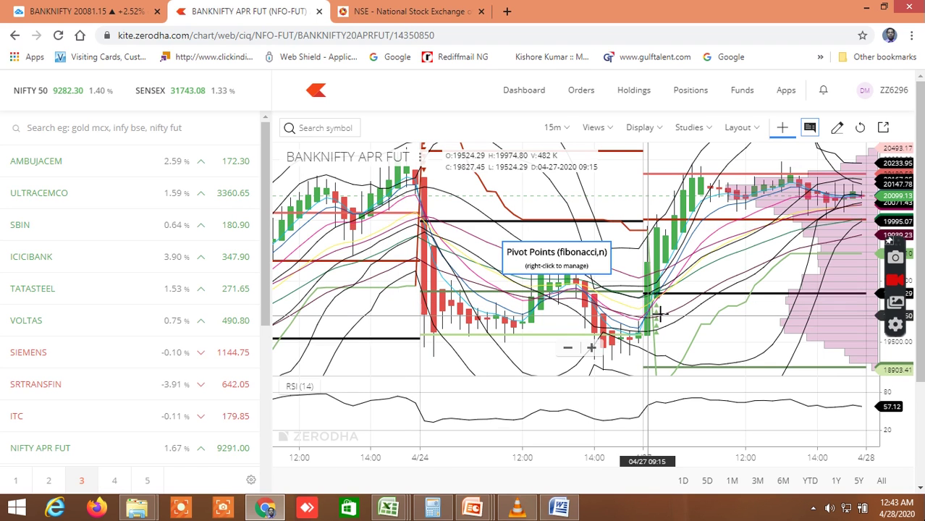
- Try to change the BANKNIFTY APR FUT chart from 15-minute to 1-day candles
click(564, 130)
click(564, 130)
click(564, 130)
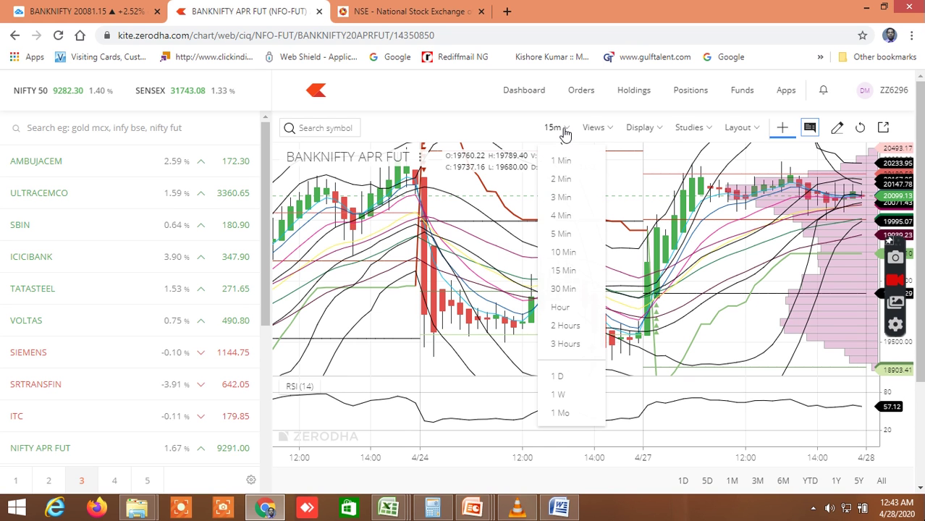
click(561, 377)
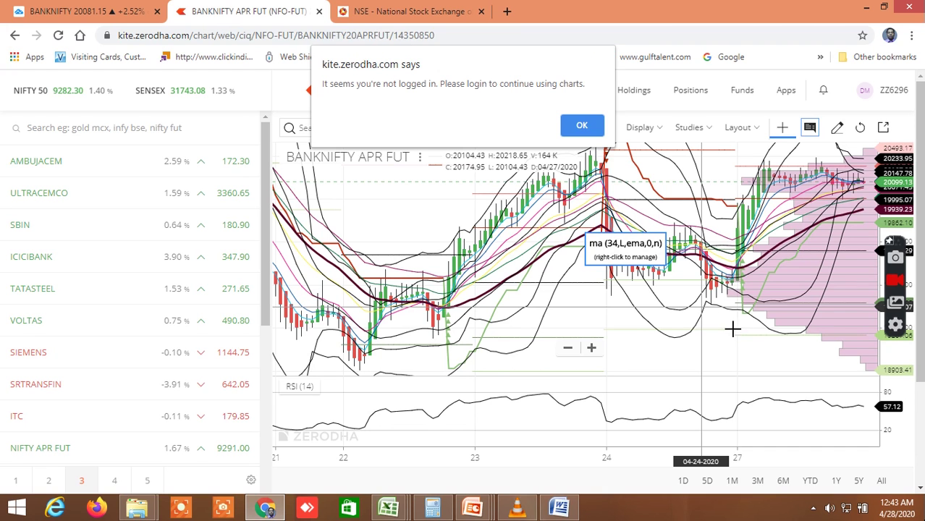
- Dismiss the logged-out notice and log back in to Kite with the account password and PIN
click(585, 127)
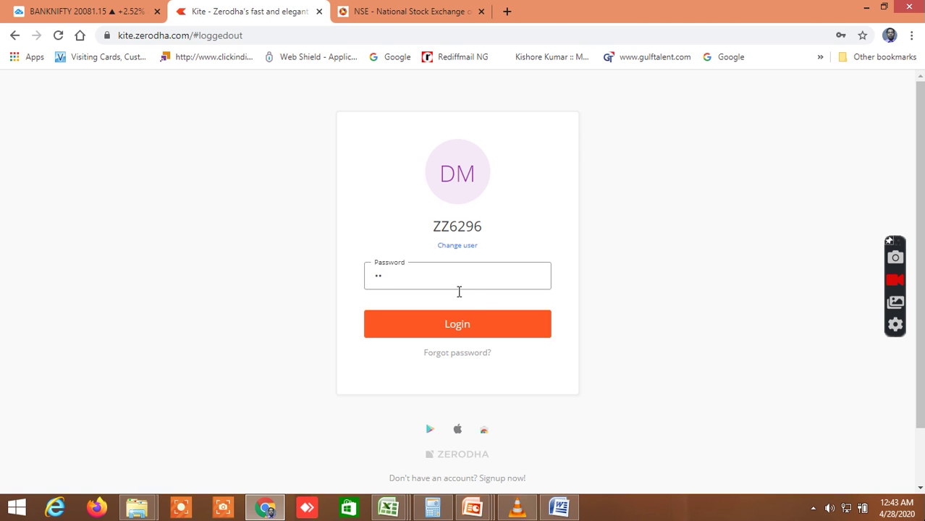
key(BackSpace)
key(BackSpace)
text(********************)
click(448, 330)
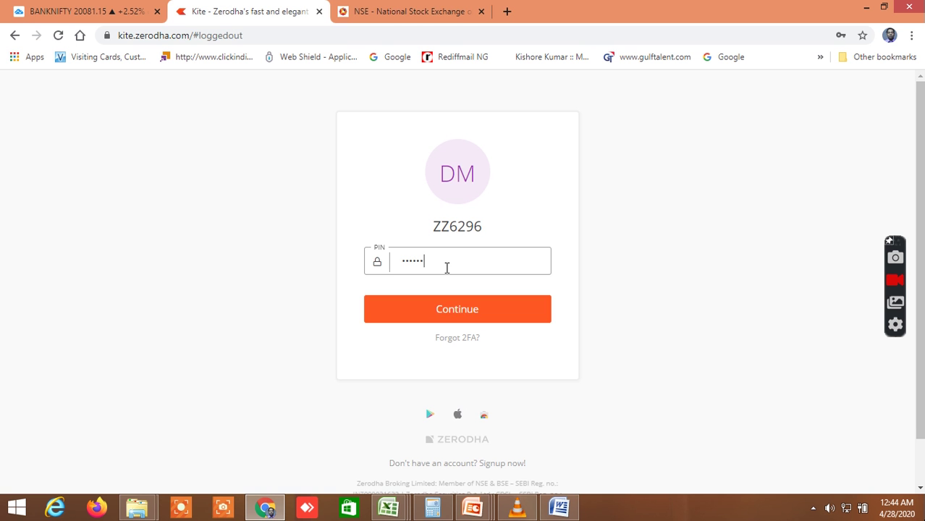
click(445, 313)
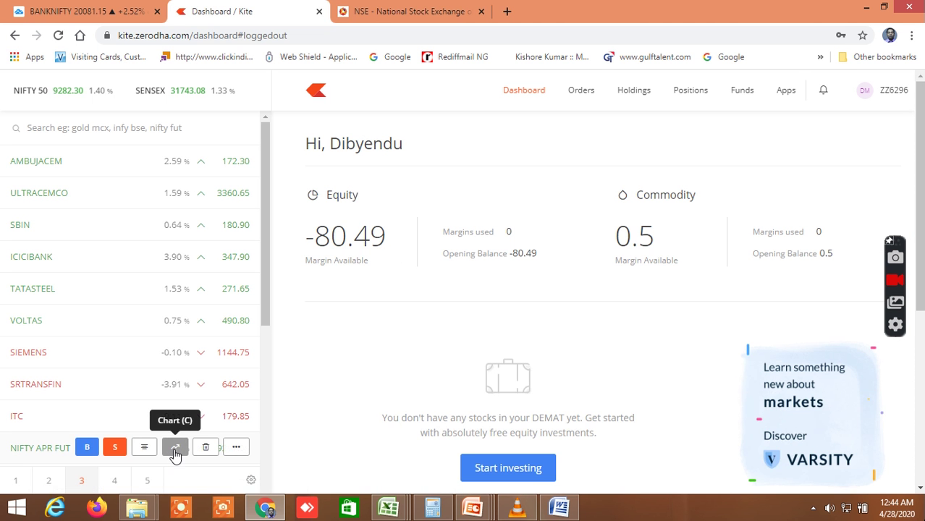
- Open the NIFTY APR FUT chart from the watchlist and set its interval to 1 day
click(174, 448)
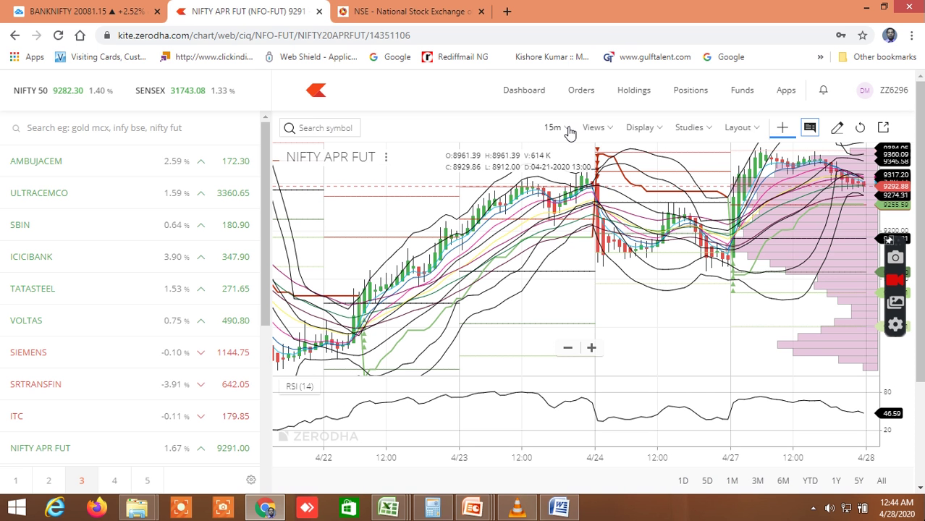
click(569, 131)
click(570, 384)
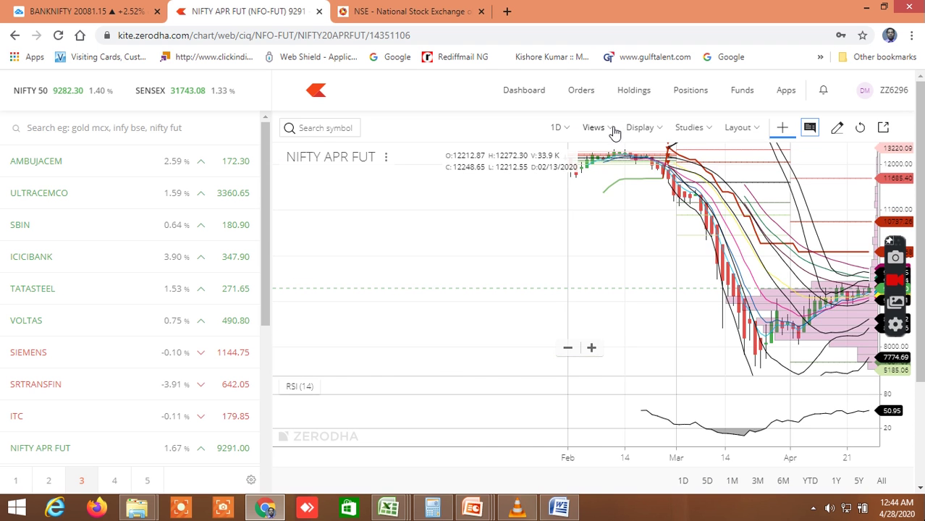
click(613, 131)
click(576, 98)
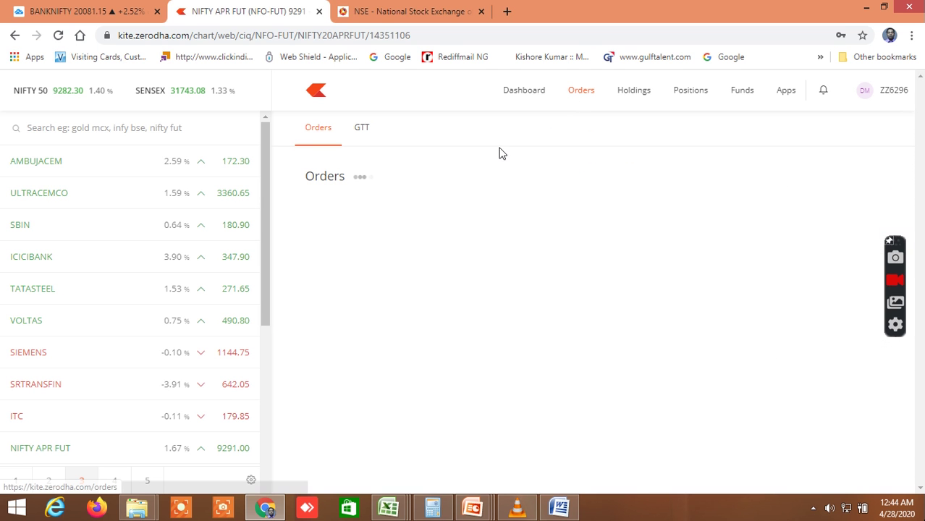
- Reopen the NIFTY APR FUT chart as a 1-day chart in the Candle style
click(176, 447)
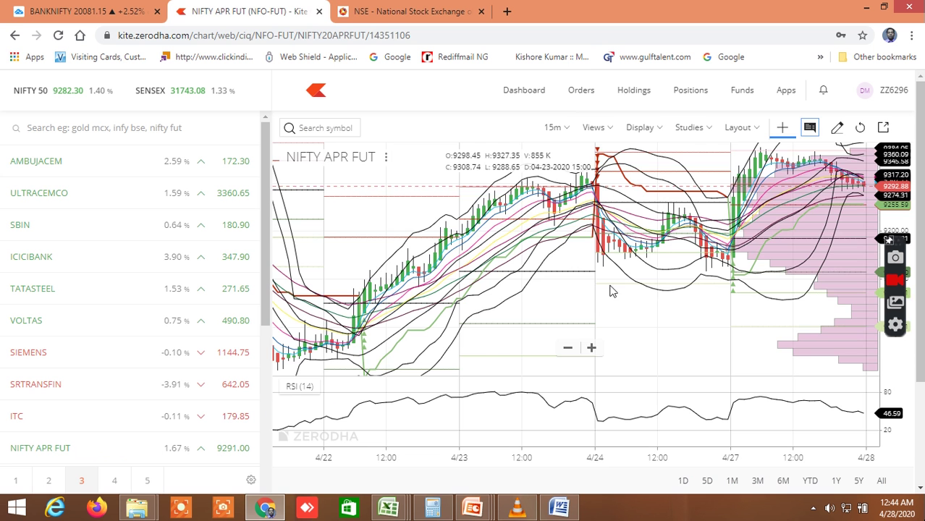
click(570, 131)
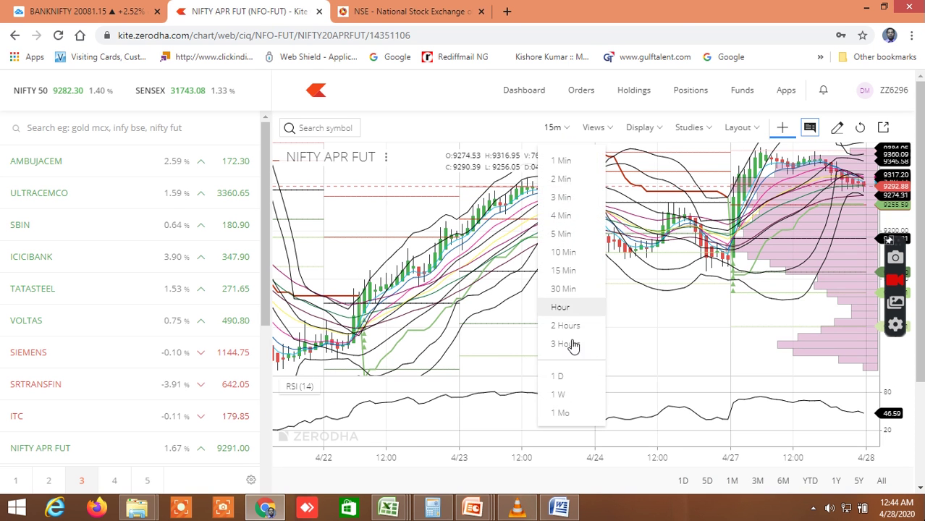
click(572, 380)
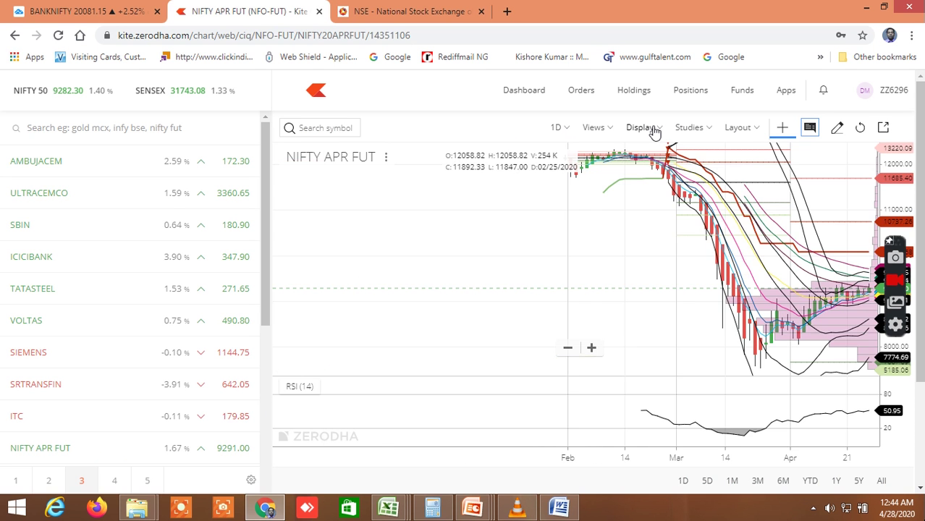
click(652, 129)
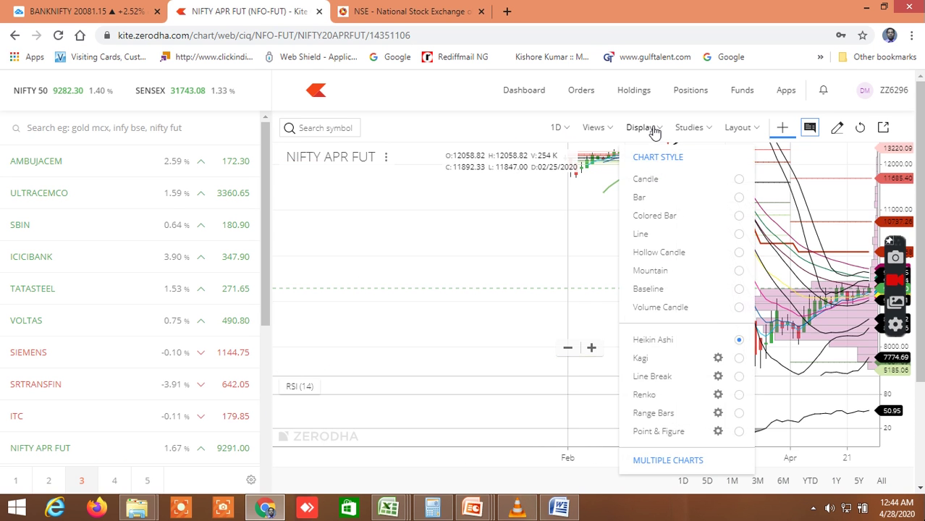
click(645, 179)
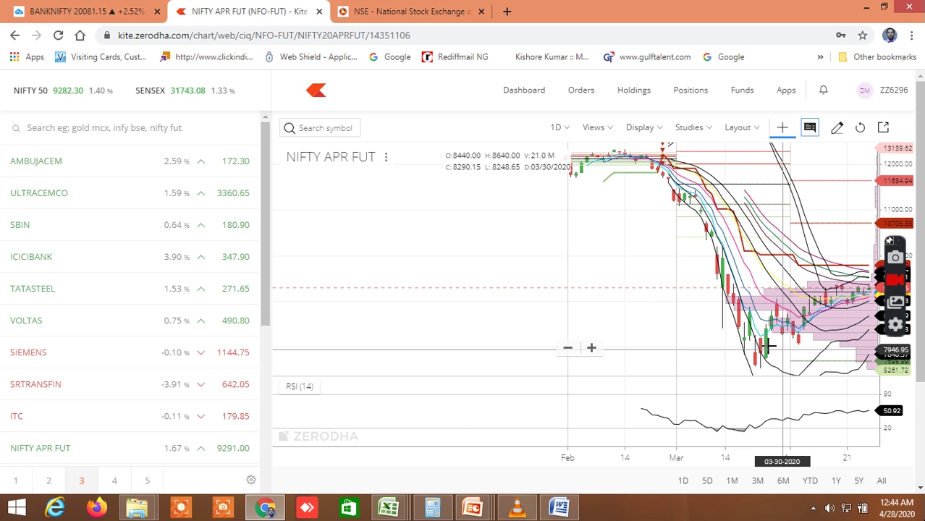
- Examine the NIFTY APR FUT decline and recovery from March to 27 April 2020 against the moving averages and volume profile
scroll(758, 345, down, 3)
scroll(714, 359, up, 6)
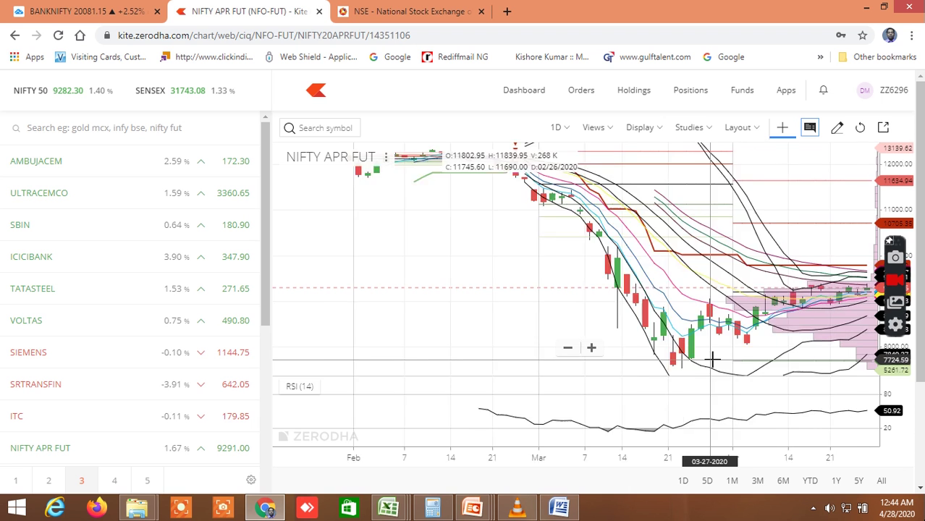
scroll(713, 359, up, 2)
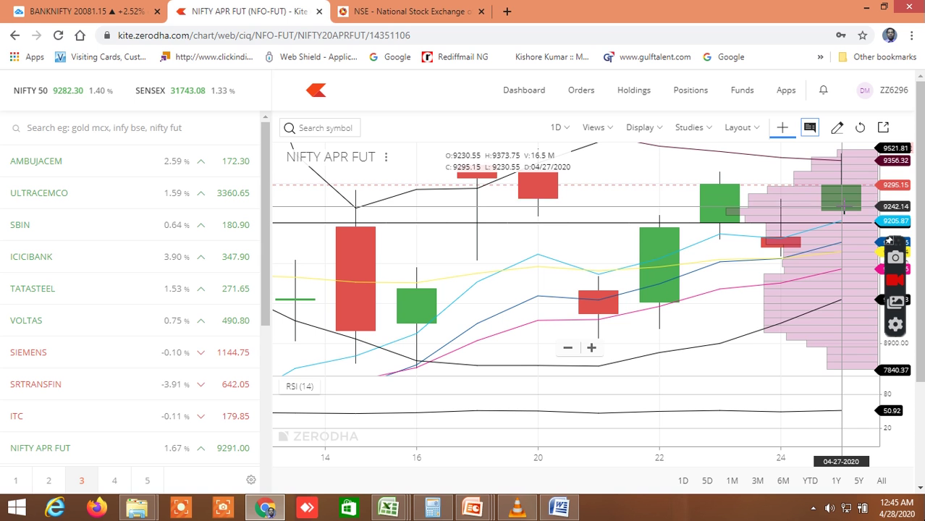
scroll(840, 210, up, 1)
scroll(833, 220, down, 5)
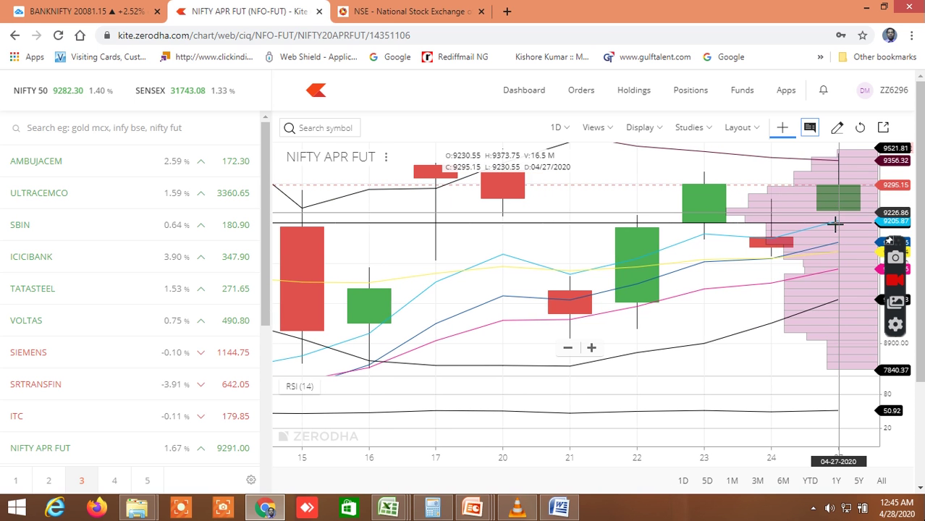
scroll(816, 244, up, 3)
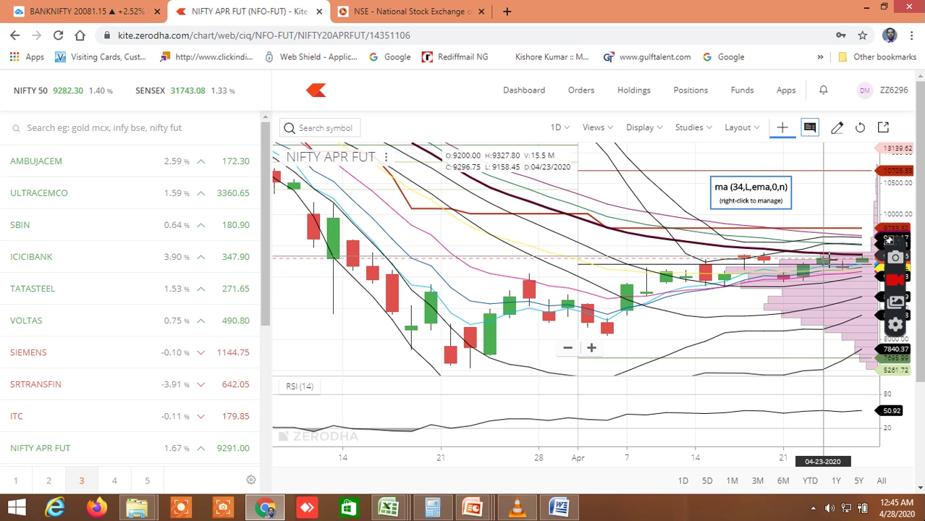
- Inspect the NIFTY APR FUT candles of April 2020 up close, leaving empty space after the 27 April candle
drag(796, 321, 654, 369)
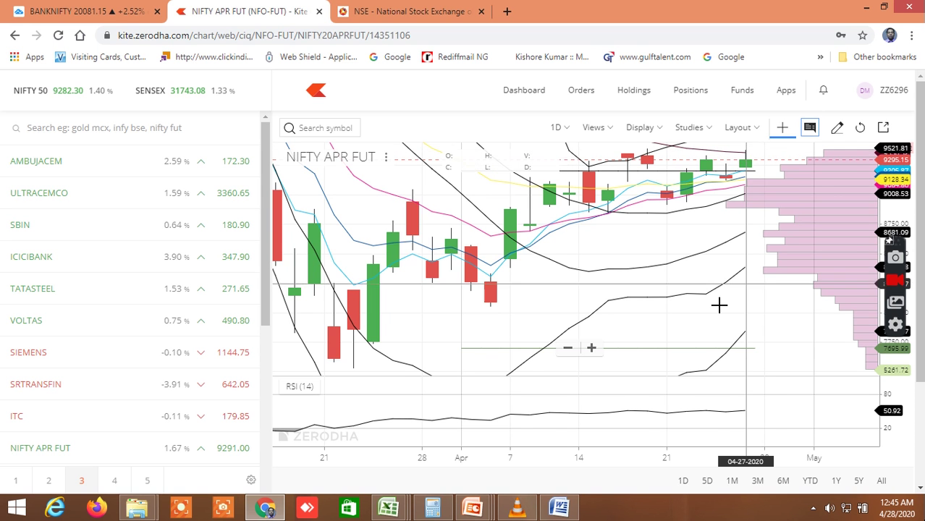
scroll(716, 308, up, 5)
scroll(714, 304, down, 5)
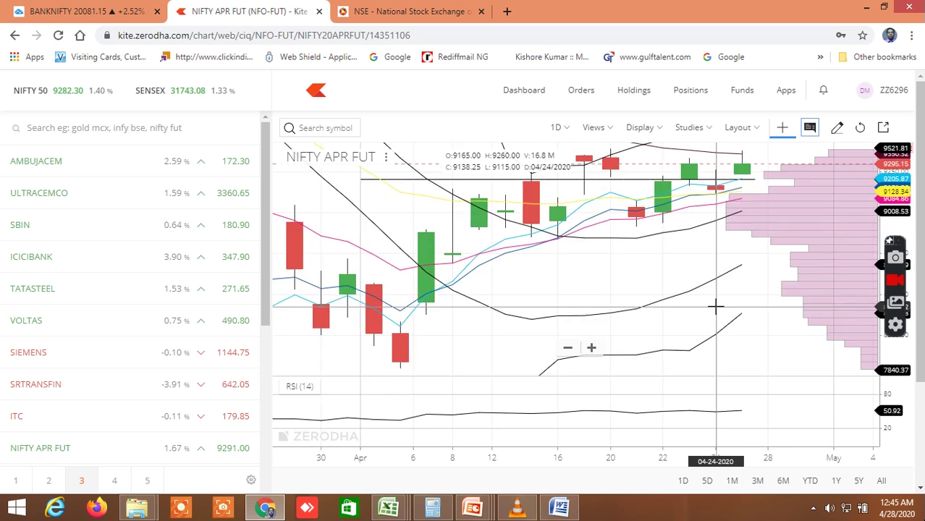
scroll(716, 304, up, 6)
scroll(719, 293, down, 5)
scroll(719, 290, up, 3)
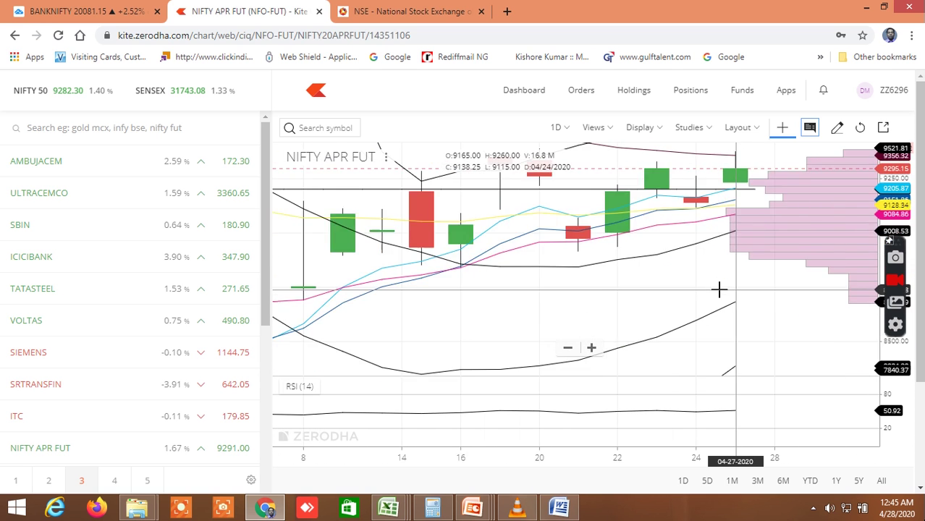
- Compare the April 2020 NIFTY APR FUT candles with the Supertrend, moving averages and volume profile, both over the whole decline and up close
scroll(719, 288, down, 5)
scroll(719, 288, down, 3)
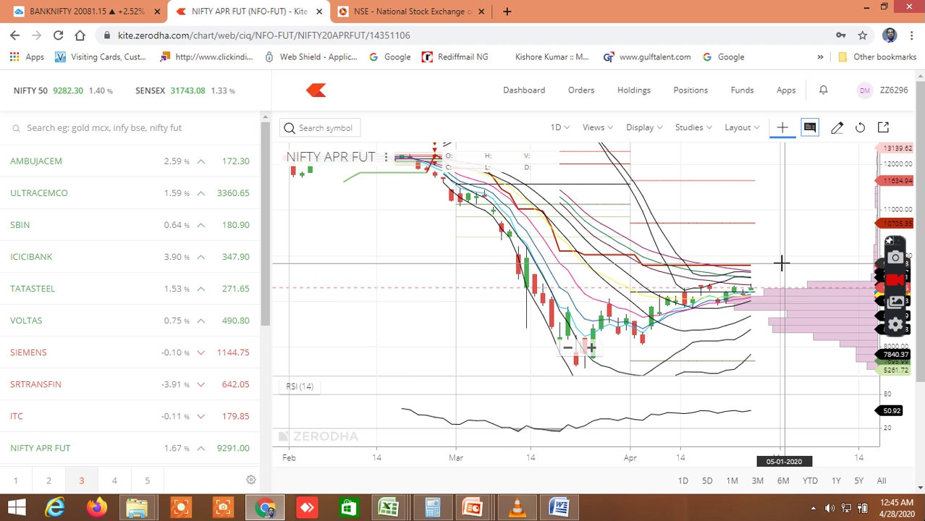
scroll(768, 281, down, 3)
scroll(688, 292, up, 4)
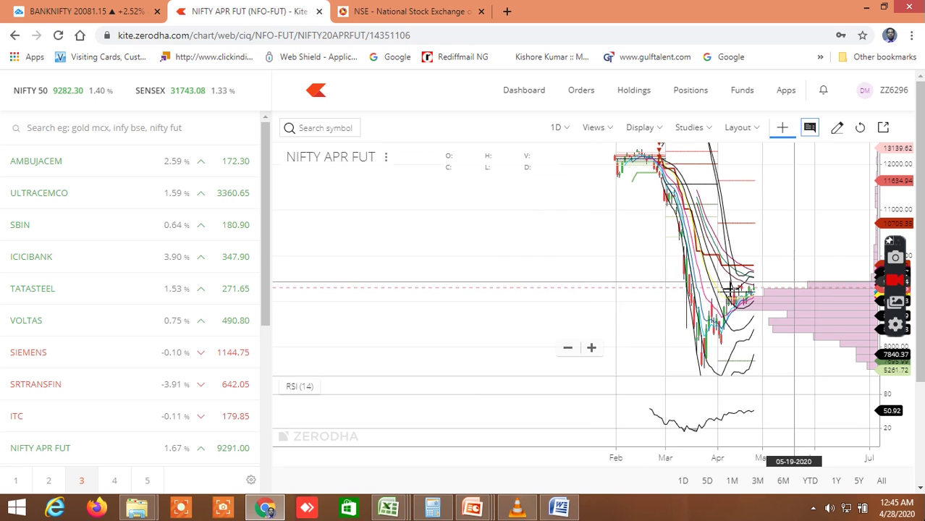
scroll(671, 297, up, 4)
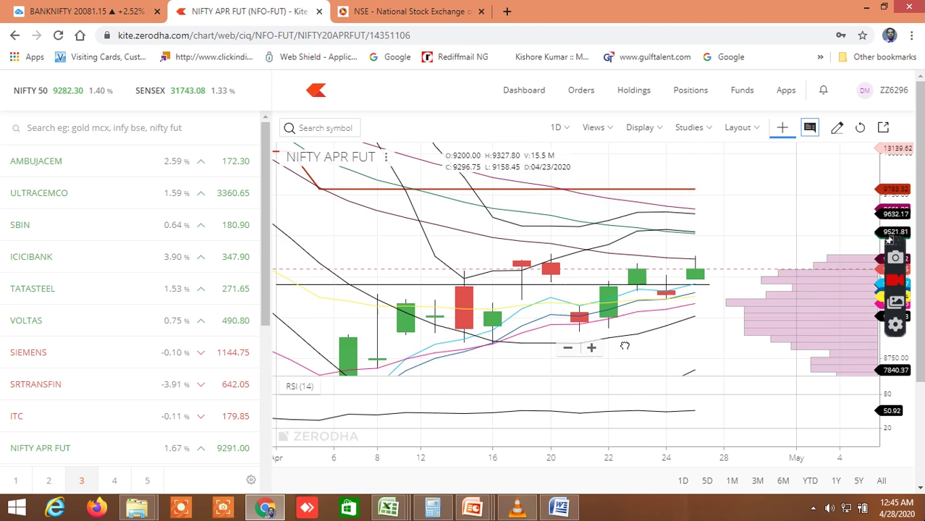
click(592, 349)
click(592, 348)
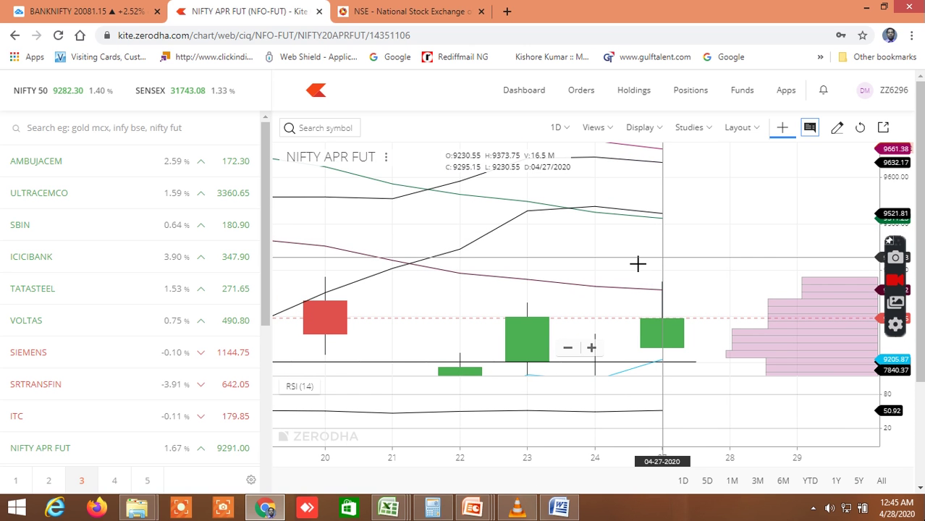
scroll(637, 264, down, 2)
scroll(637, 264, down, 2)
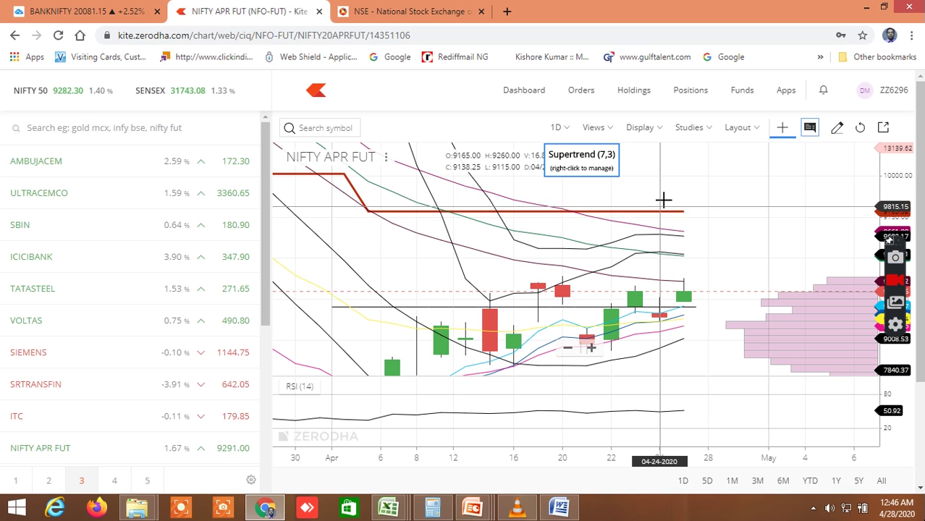
scroll(738, 232, up, 3)
scroll(717, 241, down, 6)
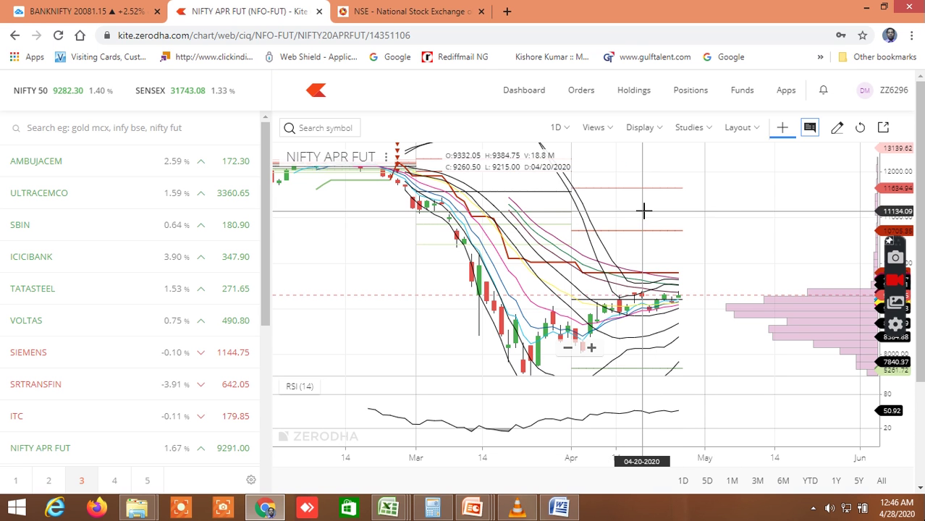
scroll(684, 254, up, 5)
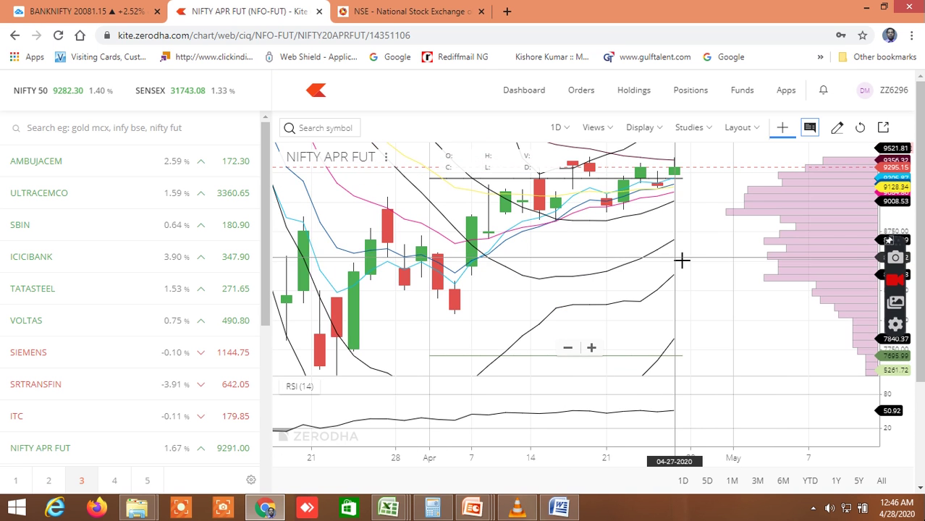
scroll(681, 259, up, 4)
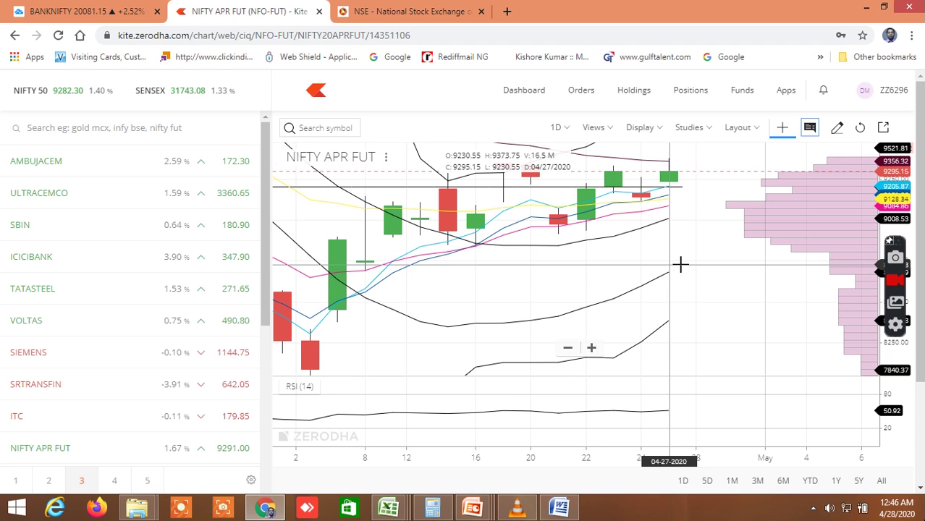
- Open the BANKNIFTY APR FUT chart from the watchlist and show its daily candles from March to 27 April 2020
mouse_move(185, 397)
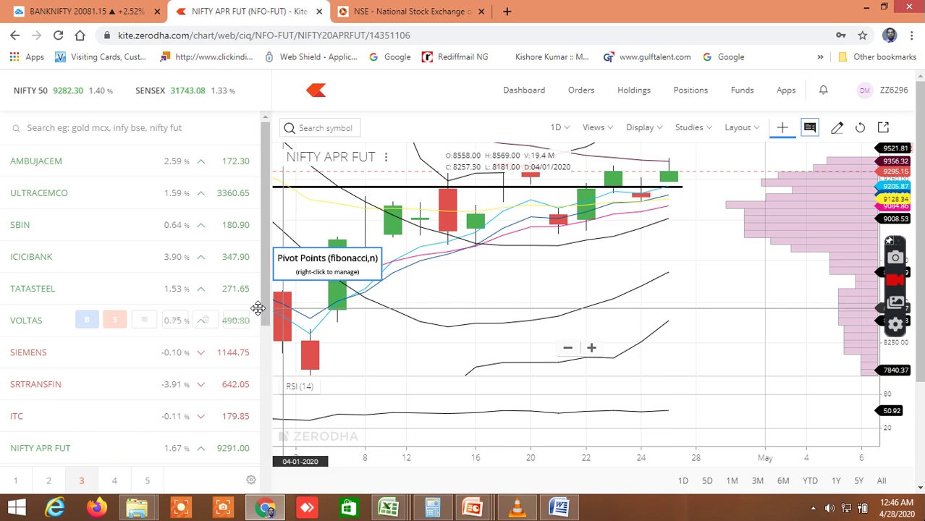
drag(259, 307, 259, 393)
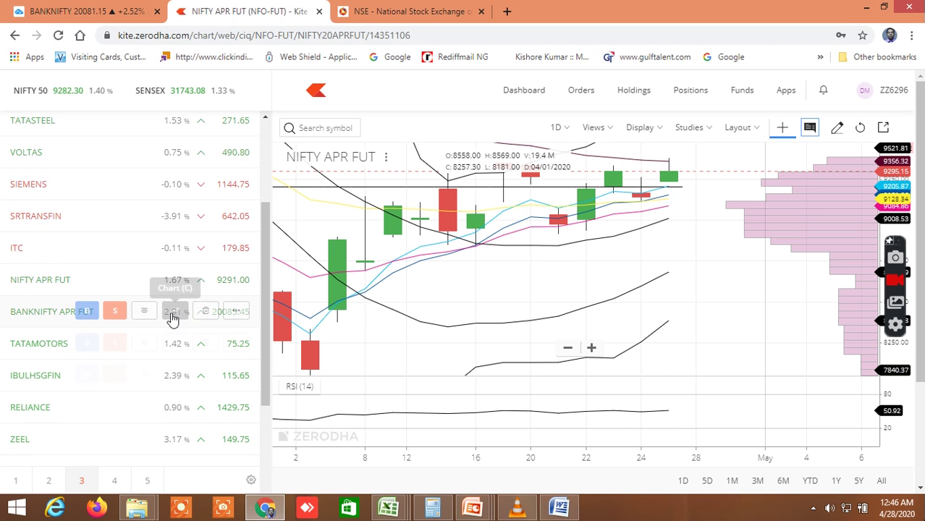
click(175, 311)
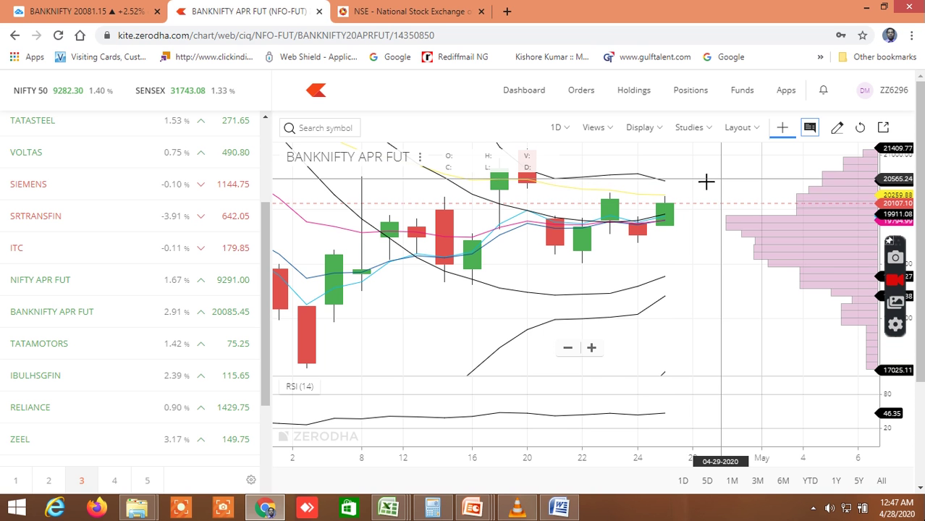
scroll(704, 230, up, 2)
scroll(704, 230, down, 5)
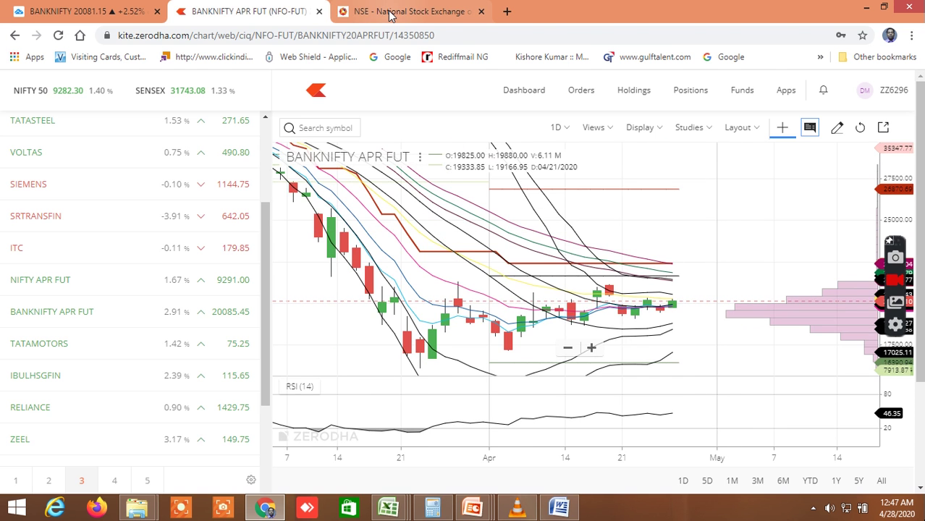
- Bring up the NSE option chain page and find the preview stockmarket video in the Downloads folder
click(390, 13)
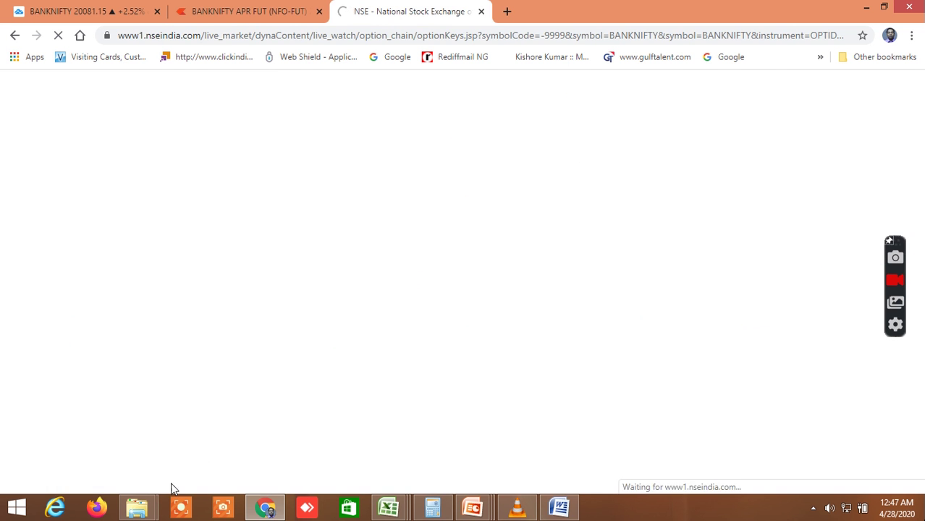
mouse_move(148, 510)
click(100, 459)
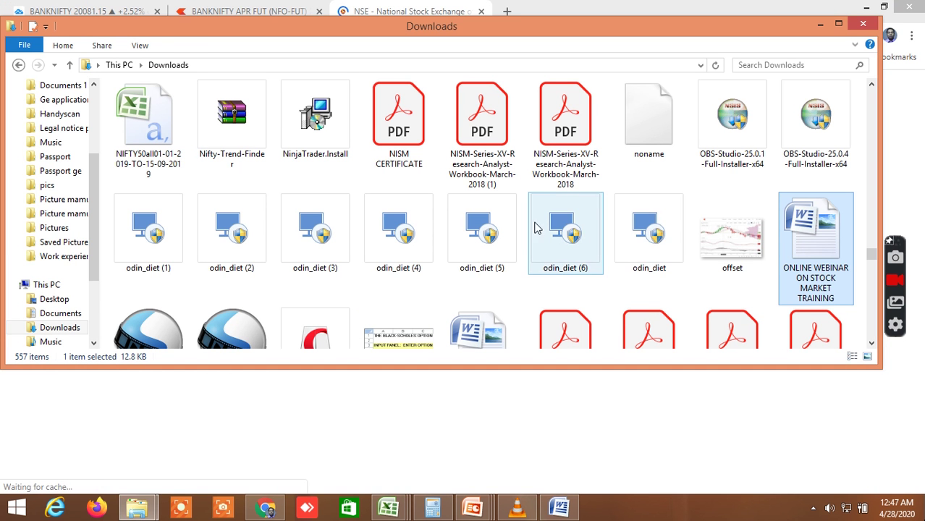
click(576, 211)
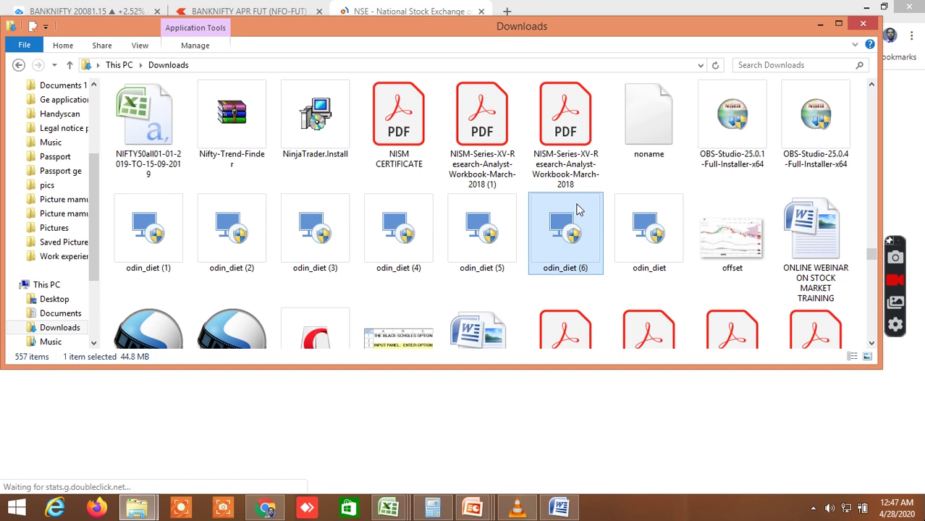
key(p)
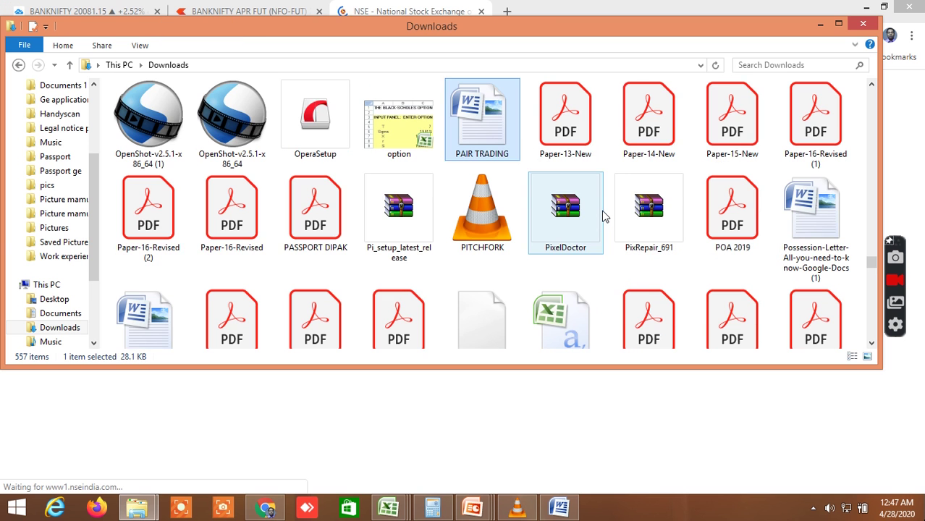
key(p)
key(p)
key(p)
key(p)
key(p)
key(p)
key(p)
key(p)
key(p)
key(p)
key(p)
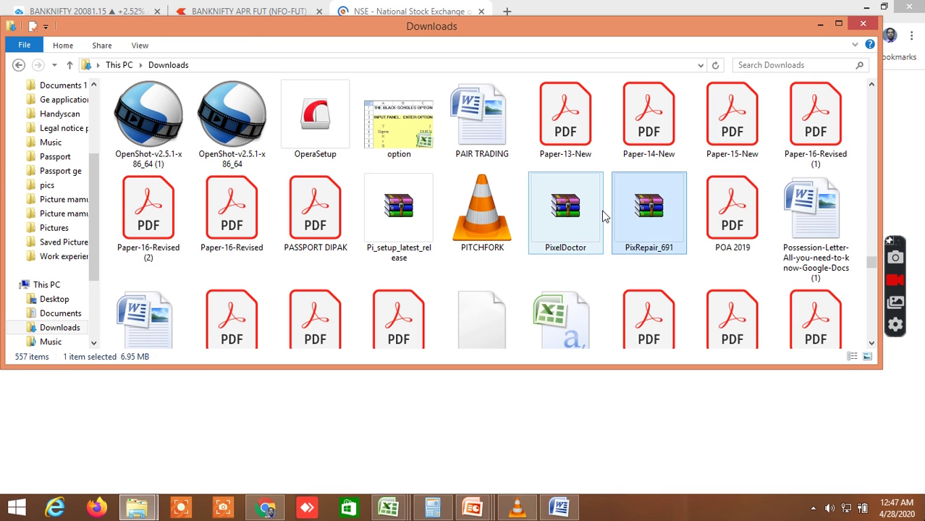
key(p)
key(p)
key(p)
key(p)
key(p)
key(p)
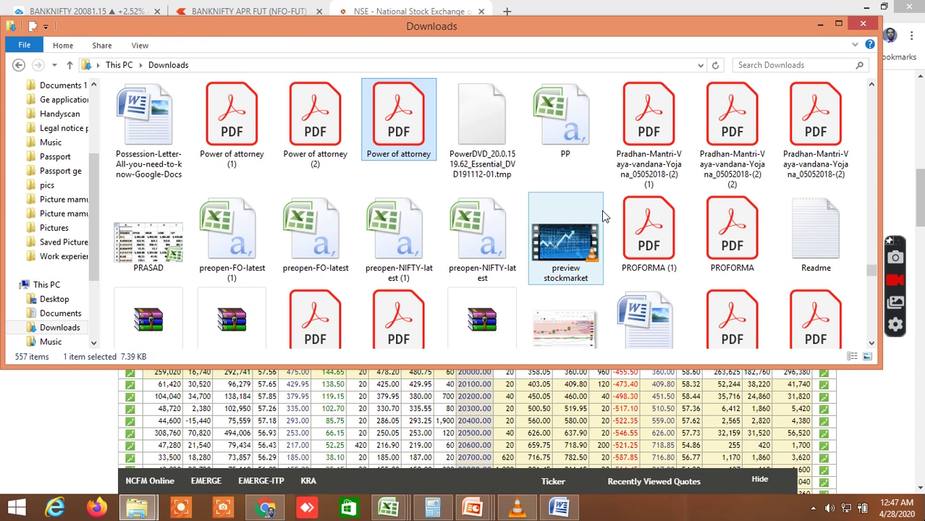
key(p)
key(p)
key(p)
- Play the preview stockmarket video in VLC media player with the Downloads window out of the way
click(570, 264)
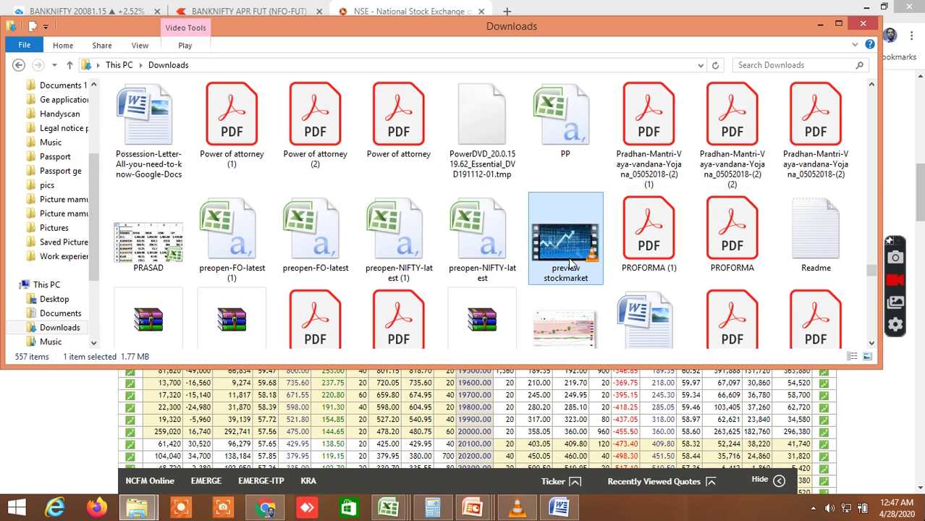
double_click(574, 254)
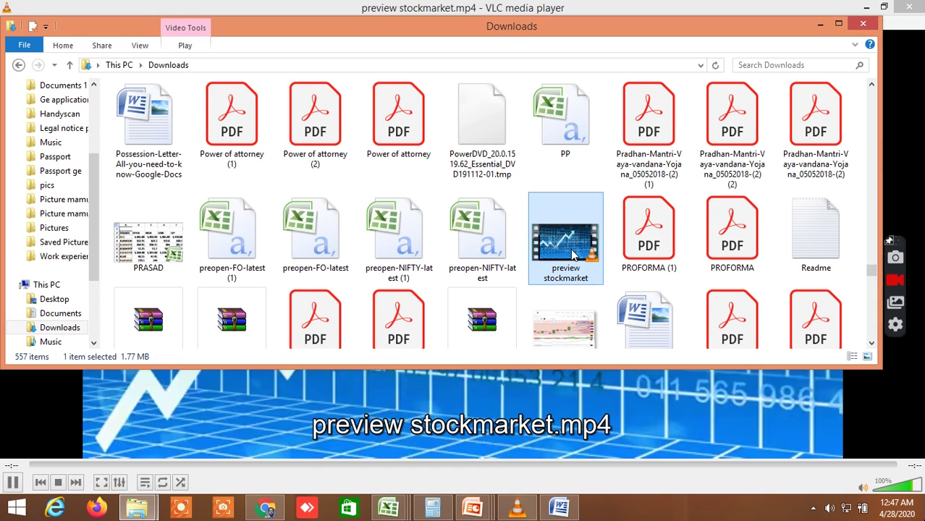
click(815, 23)
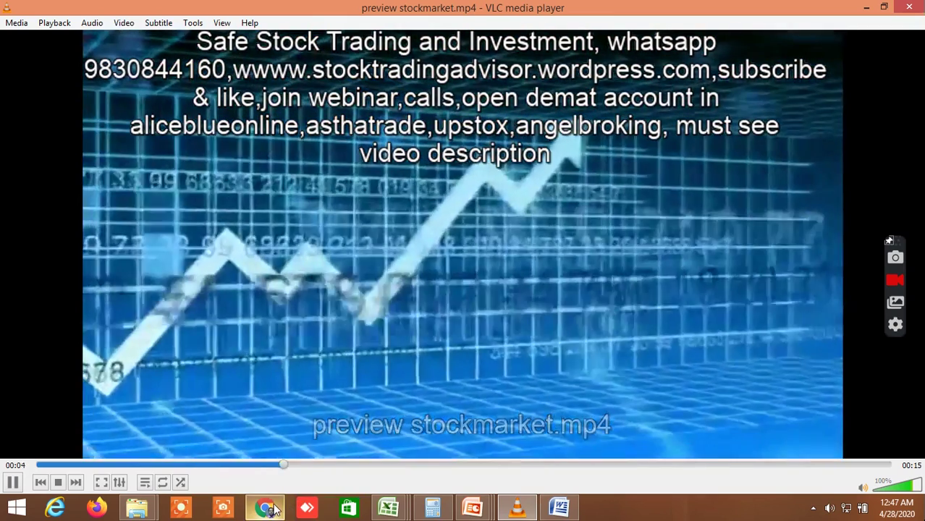
- Switch back to the NSE option chain in Chrome and change the options contracts from BANKNIFTY to NIFTY
mouse_move(270, 508)
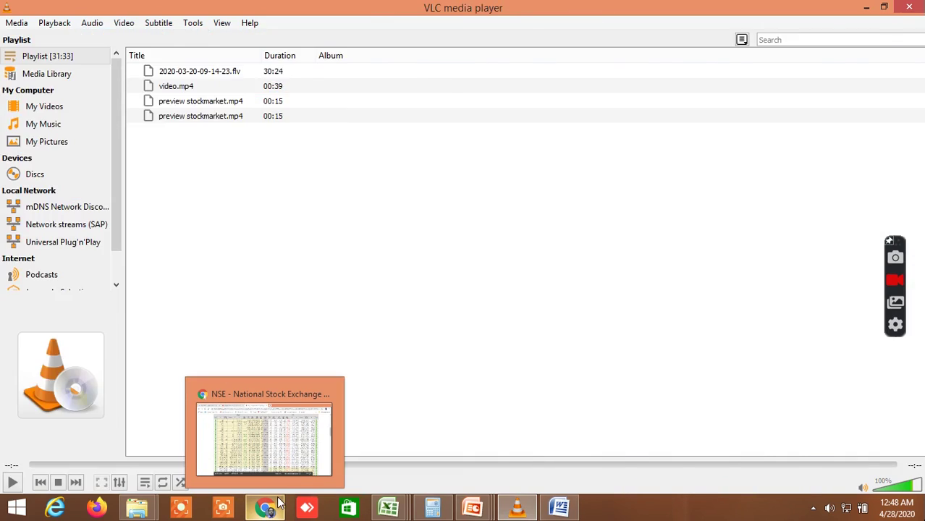
click(279, 501)
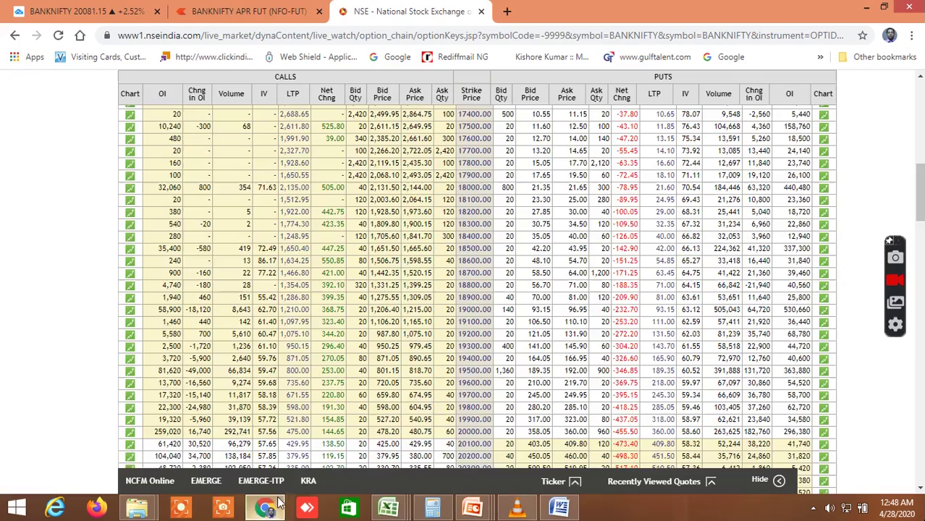
scroll(521, 346, up, 3)
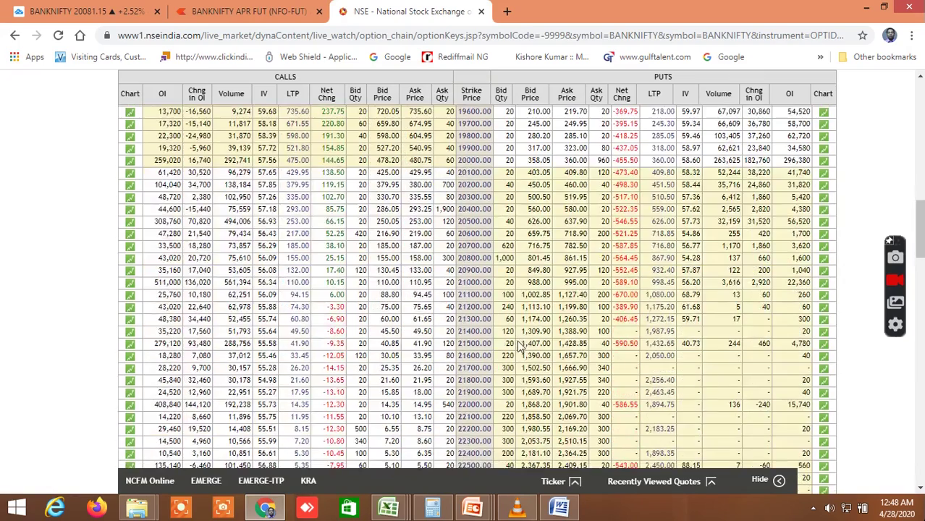
scroll(471, 346, up, 6)
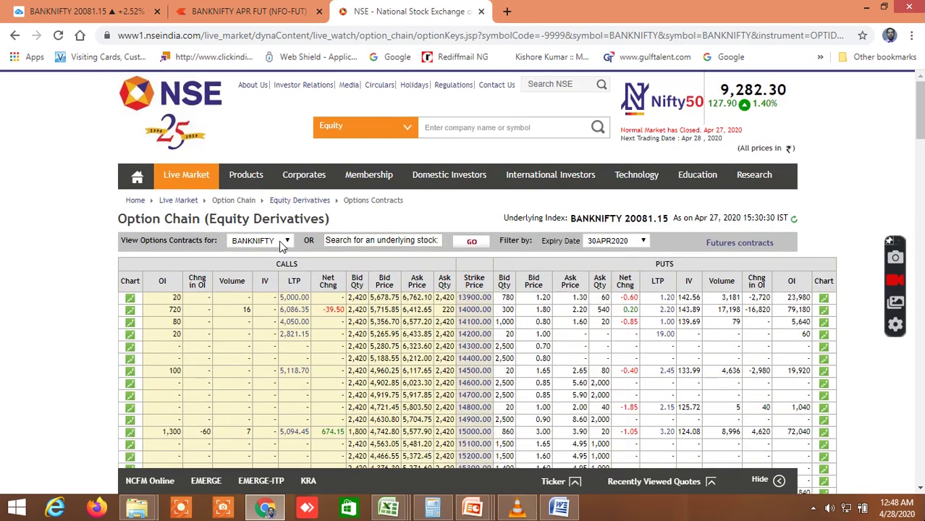
click(265, 263)
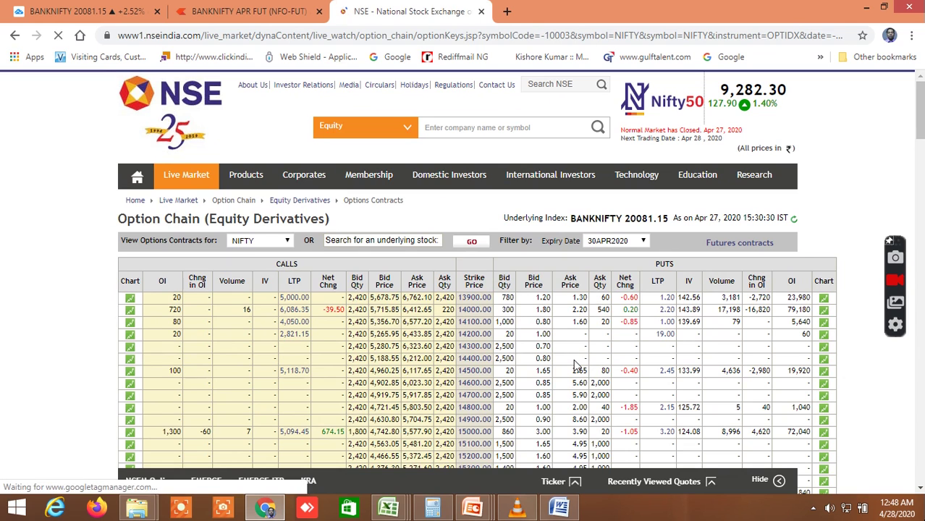
- Examine the call and put open interest of the NIFTY option chain for the strikes around 9300, between about 8300 and 10250
scroll(575, 365, down, 5)
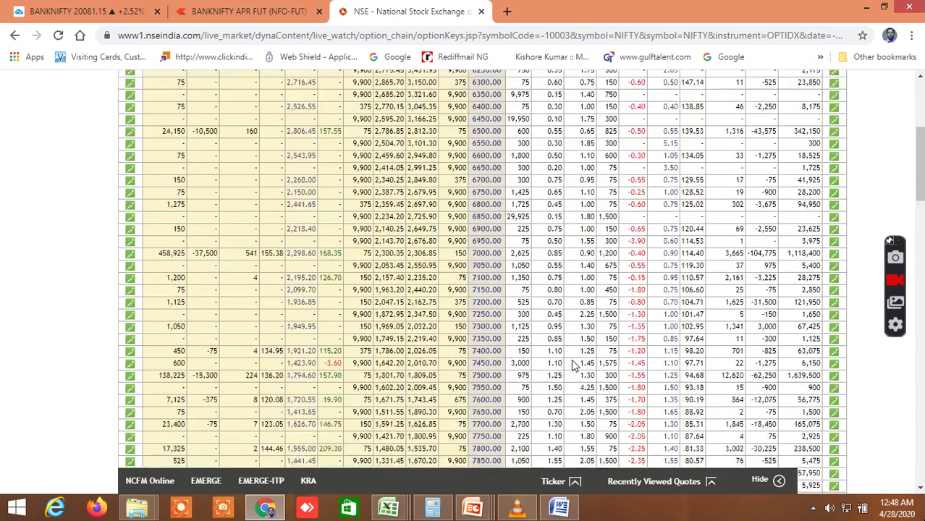
scroll(576, 366, down, 15)
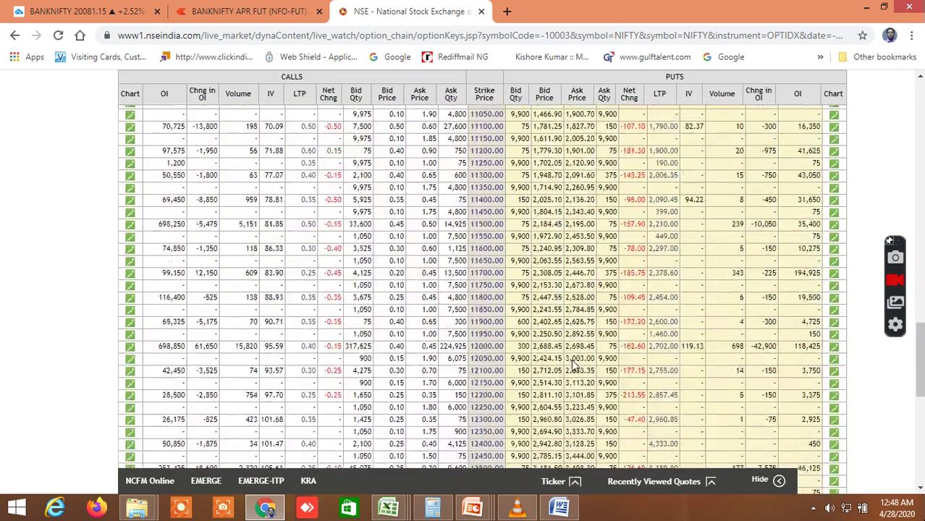
scroll(573, 365, down, 3)
scroll(572, 366, up, 5)
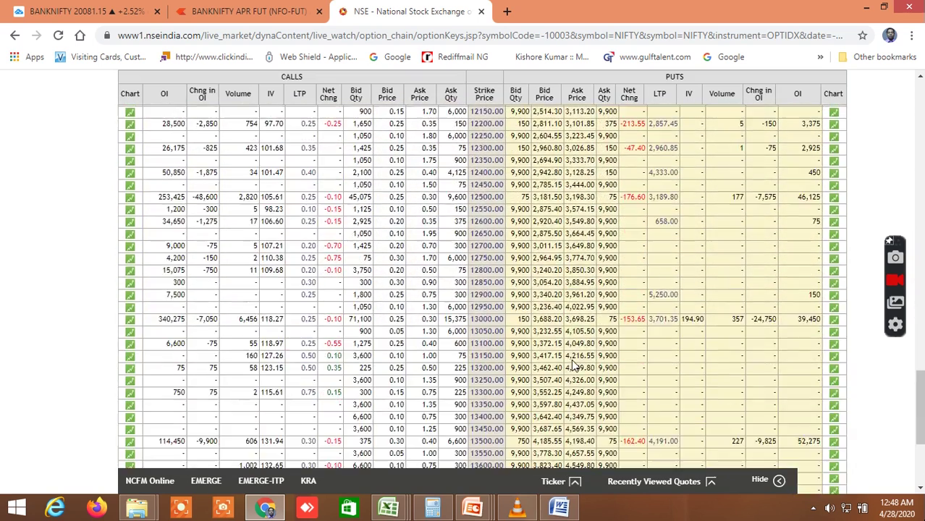
scroll(572, 359, up, 6)
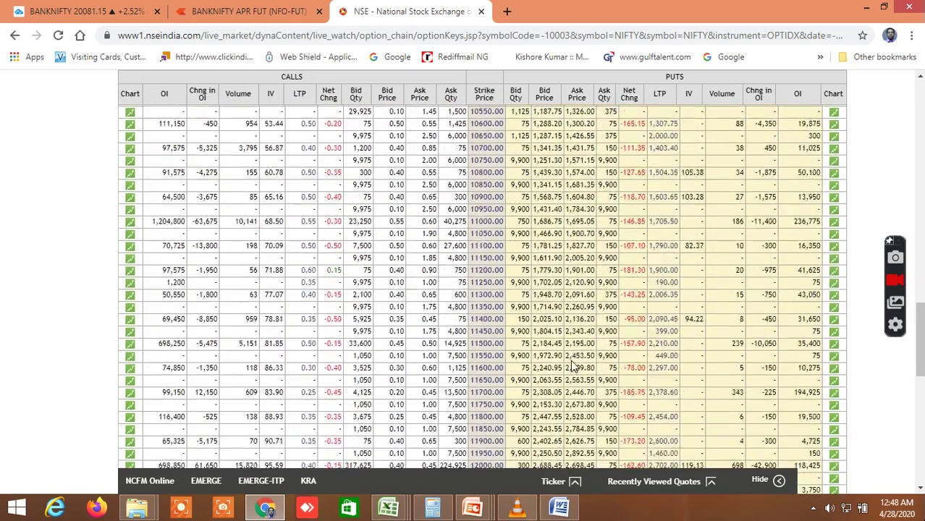
scroll(571, 360, up, 2)
scroll(570, 360, up, 4)
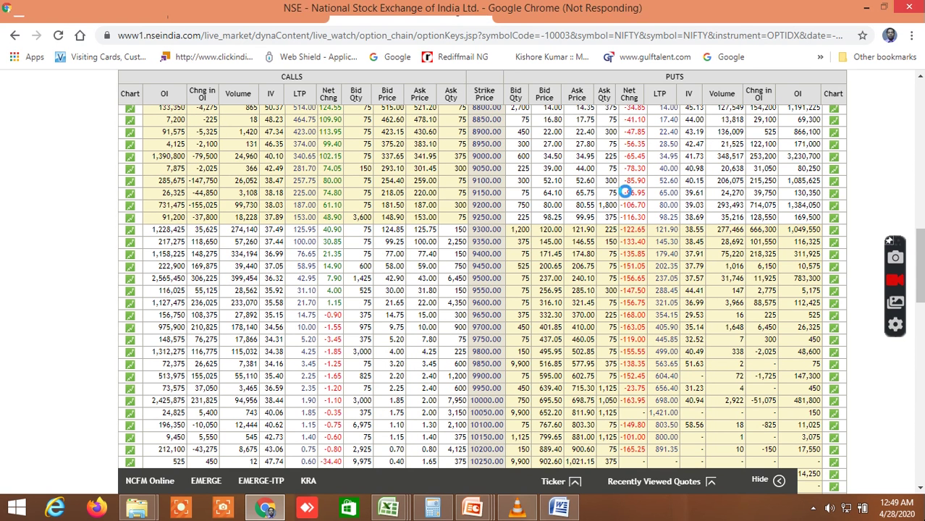
key(alt+Tab)
click(281, 509)
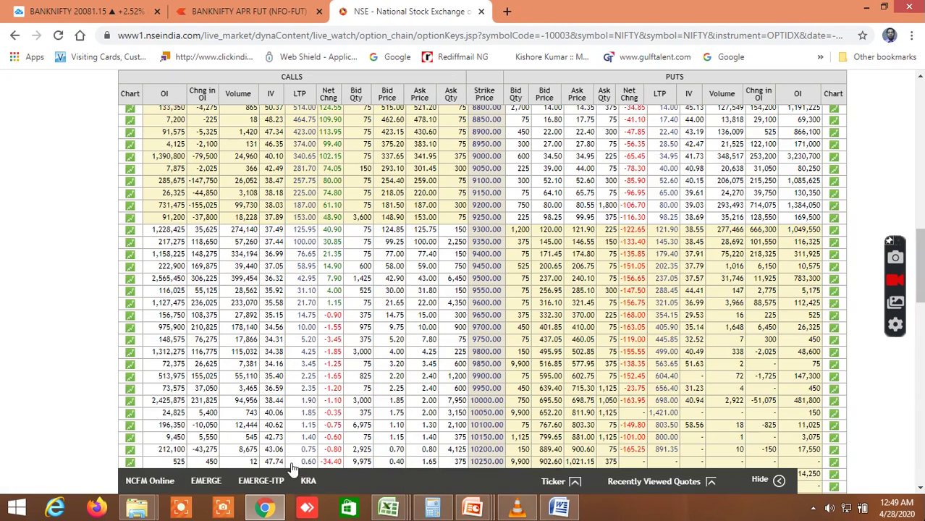
scroll(522, 279, up, 2)
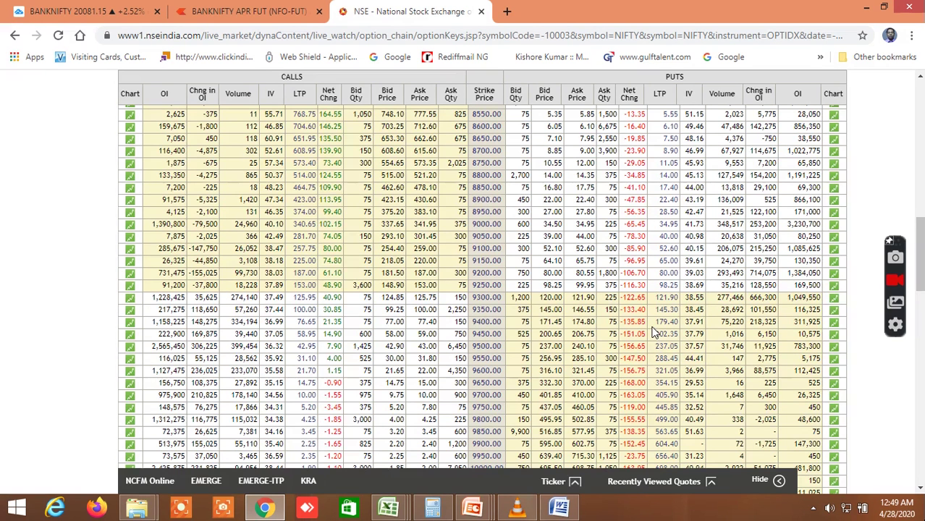
scroll(654, 328, up, 1)
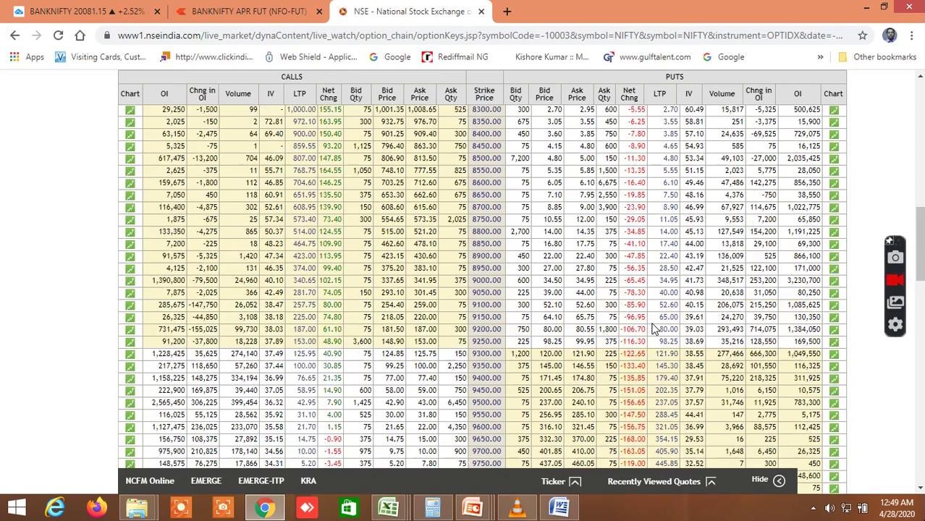
scroll(654, 328, down, 2)
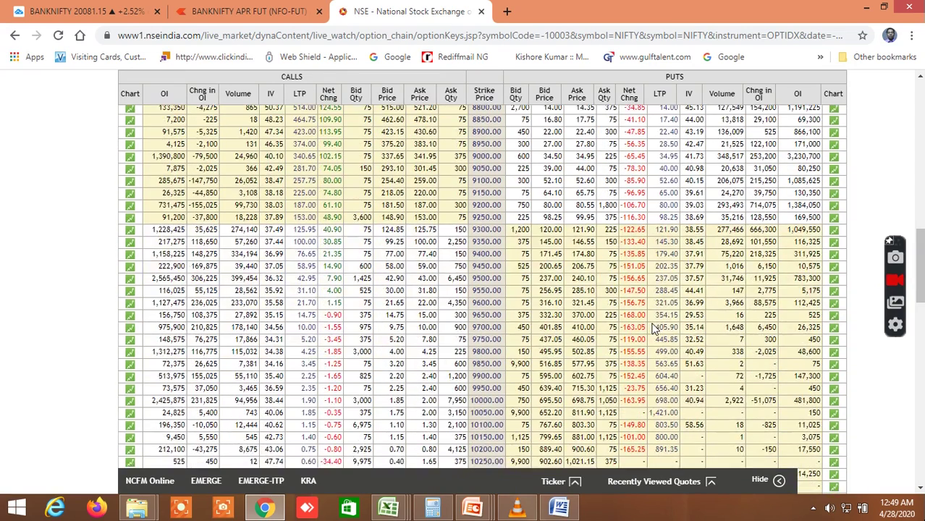
- Finish reviewing the NIFTY strikes and change the options contracts from NIFTY to BANKNIFTY
scroll(654, 328, up, 1)
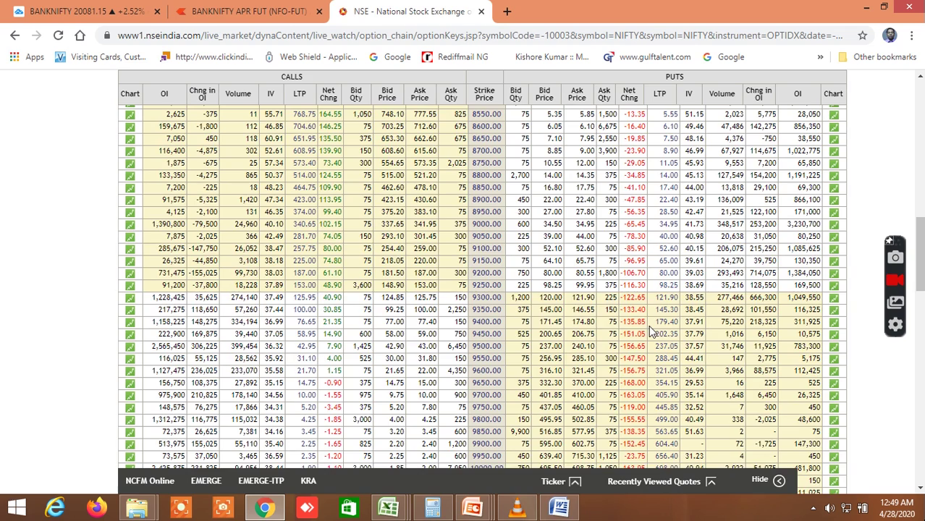
scroll(654, 330, up, 1)
scroll(650, 330, down, 2)
scroll(650, 328, up, 4)
scroll(651, 334, up, 8)
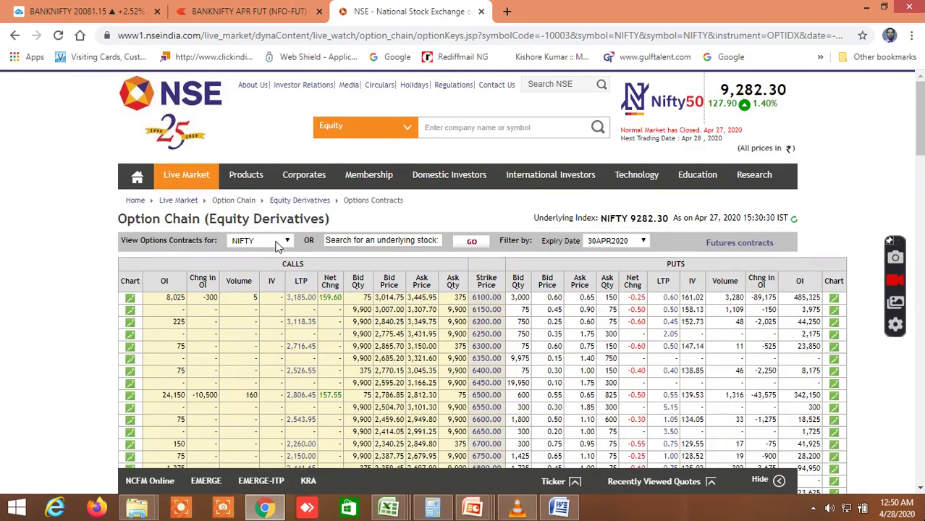
click(281, 245)
click(273, 268)
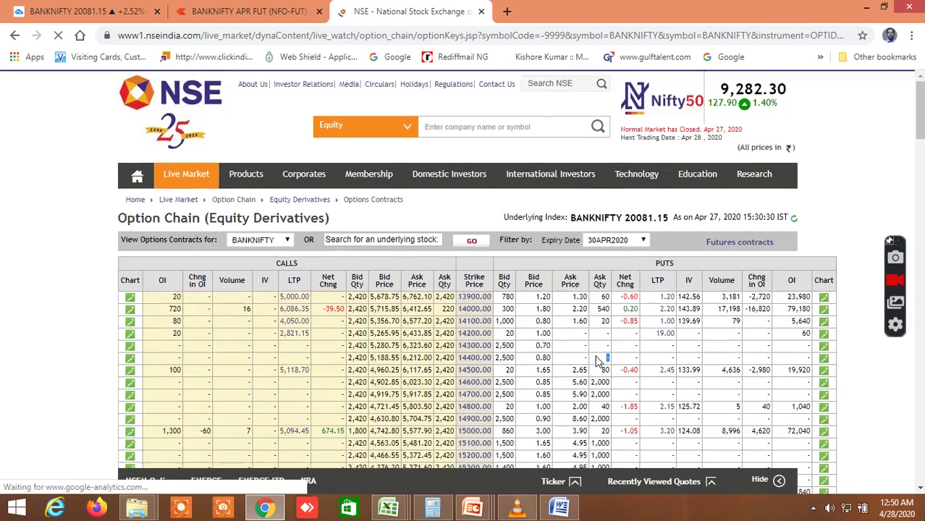
- Examine the BANKNIFTY call and put open interest and implied volatility for the strikes around 20000, between about 18200 and 21600
scroll(598, 362, down, 10)
scroll(598, 362, down, 14)
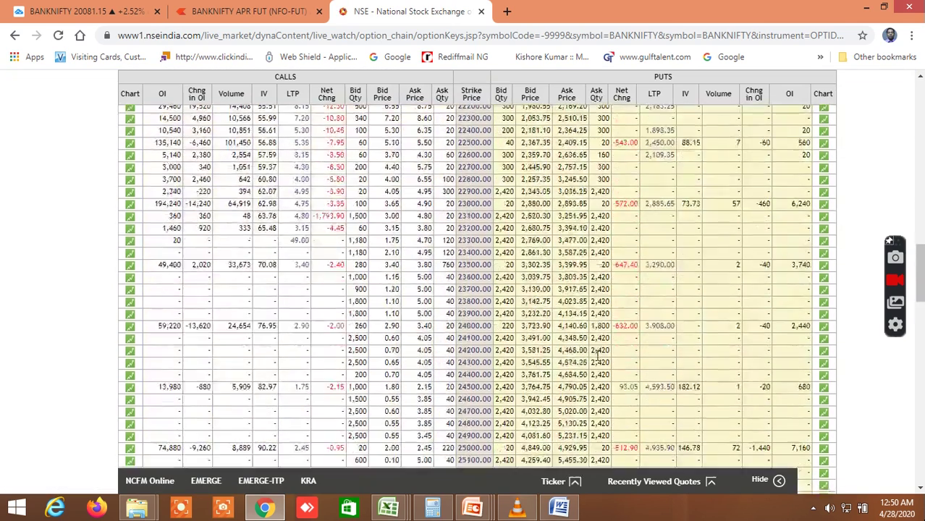
right_click(598, 354)
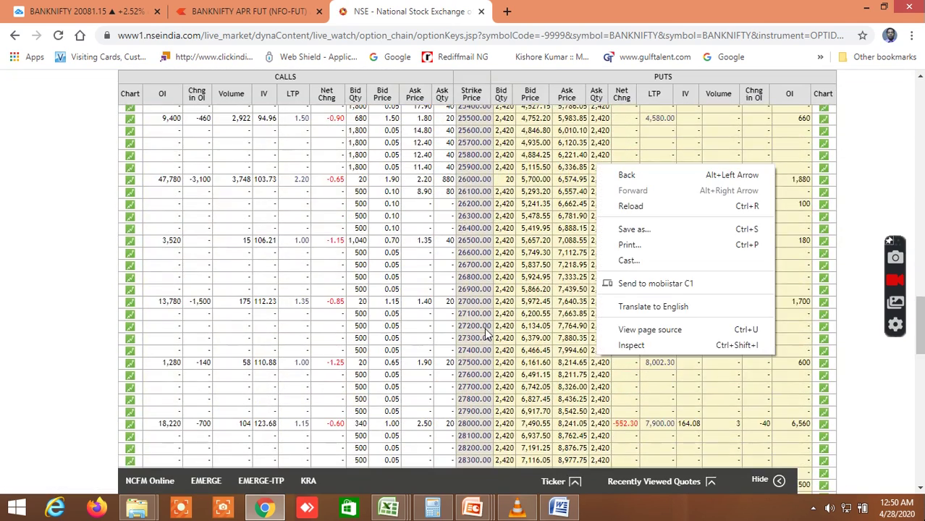
scroll(484, 328, up, 7)
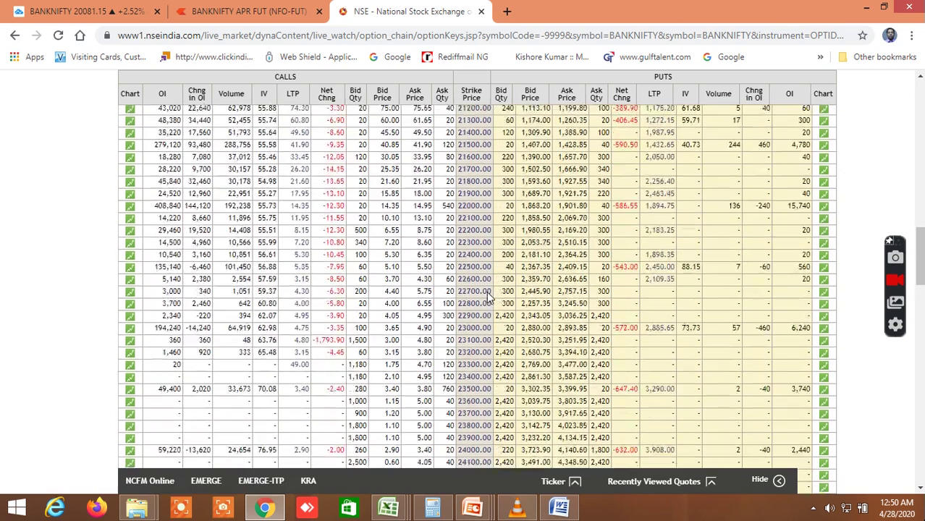
scroll(488, 293, up, 5)
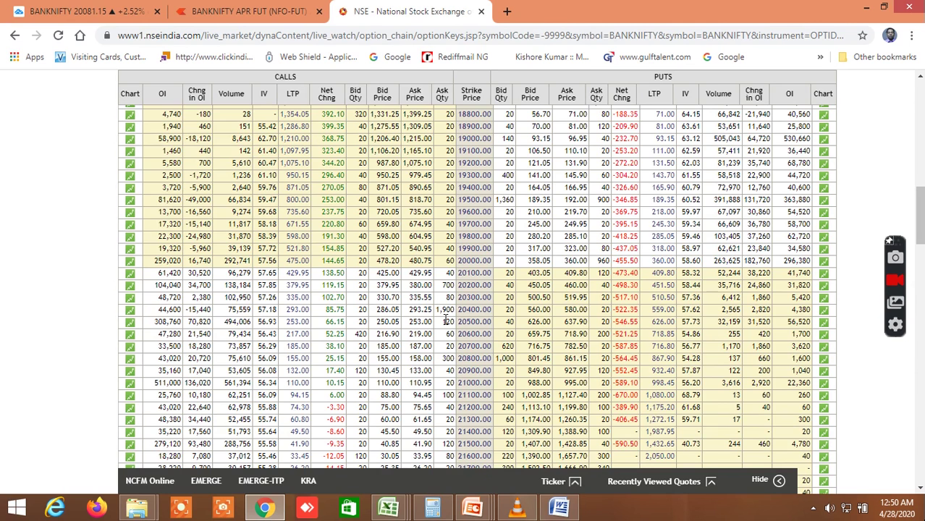
scroll(447, 321, up, 1)
- Switch to the WORKING FILE workbook in Excel and review the NIFTY and BANKNIFTY winning probabilities on the OPTION CHAIN IV sheet
mouse_move(395, 510)
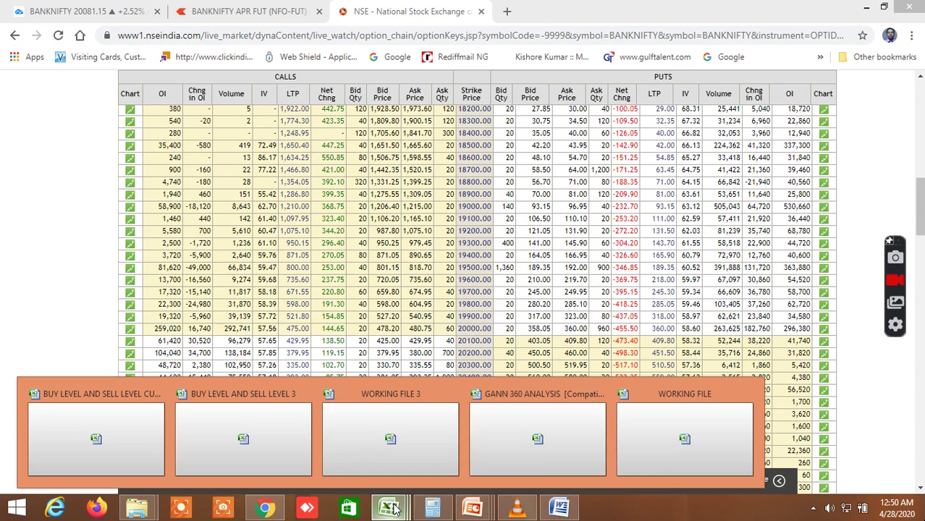
click(709, 437)
click(388, 508)
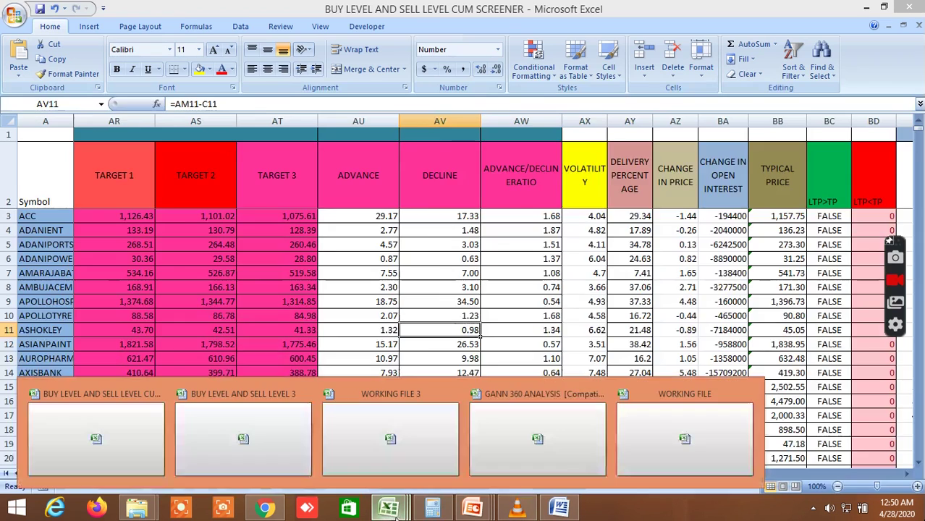
click(706, 449)
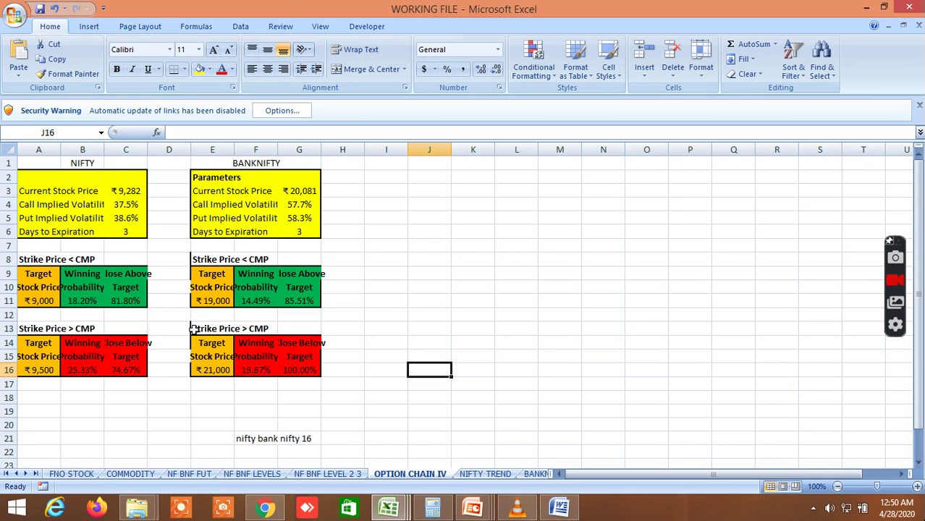
click(129, 232)
click(165, 256)
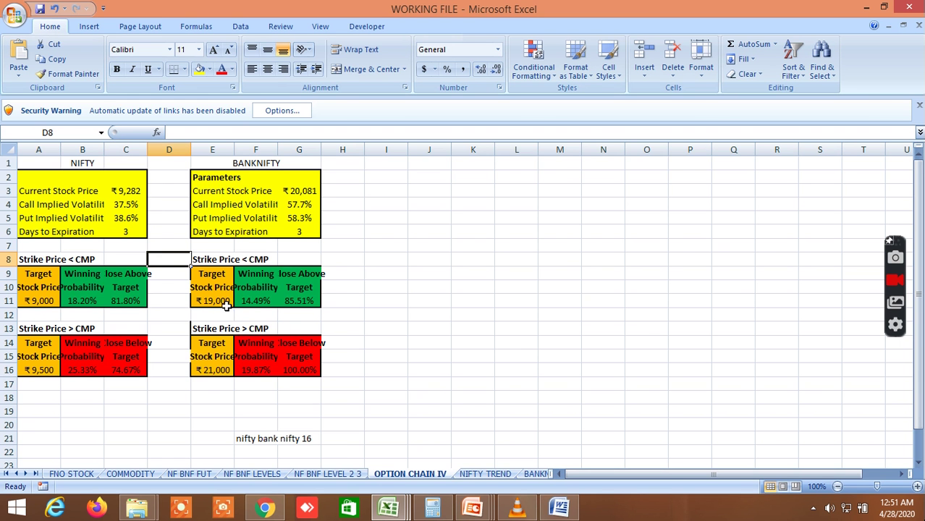
- Look at the BANKNIFTY option chain in Chrome once more and return to the WORKING FILE workbook in Excel
click(281, 505)
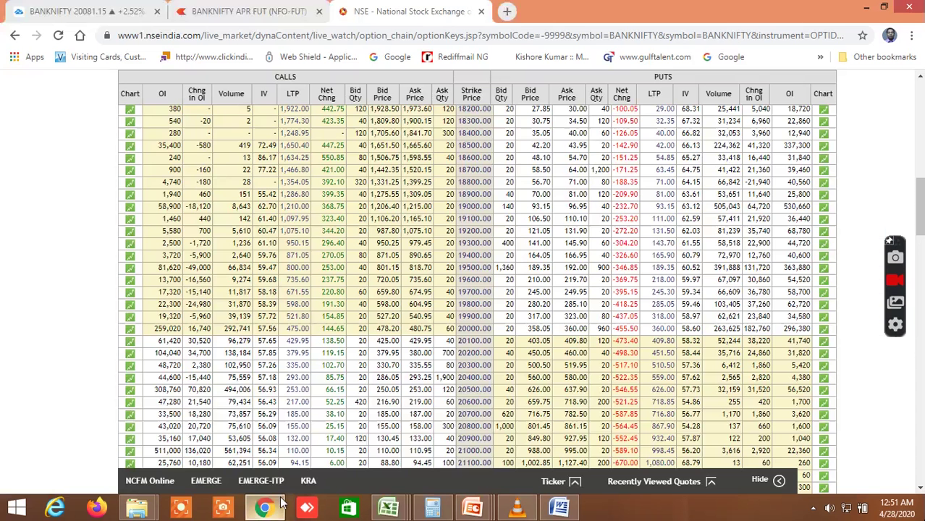
mouse_move(394, 511)
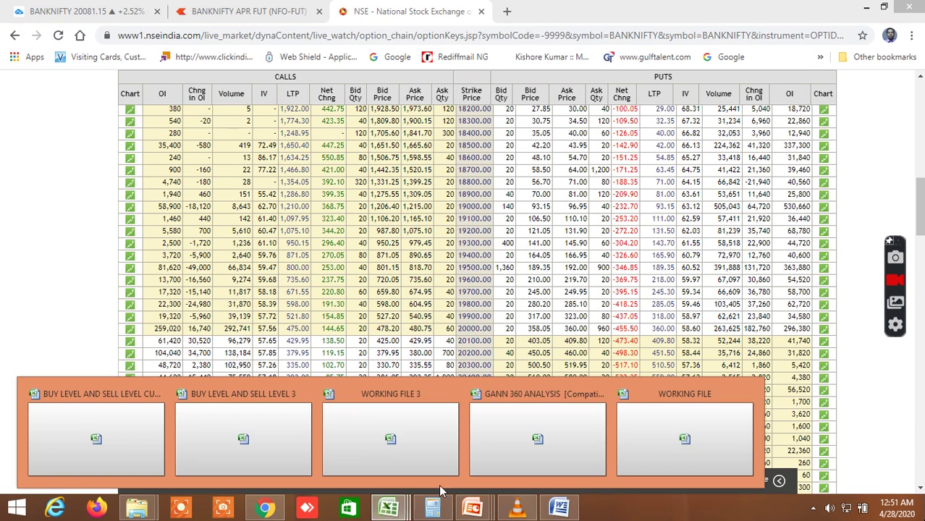
click(696, 433)
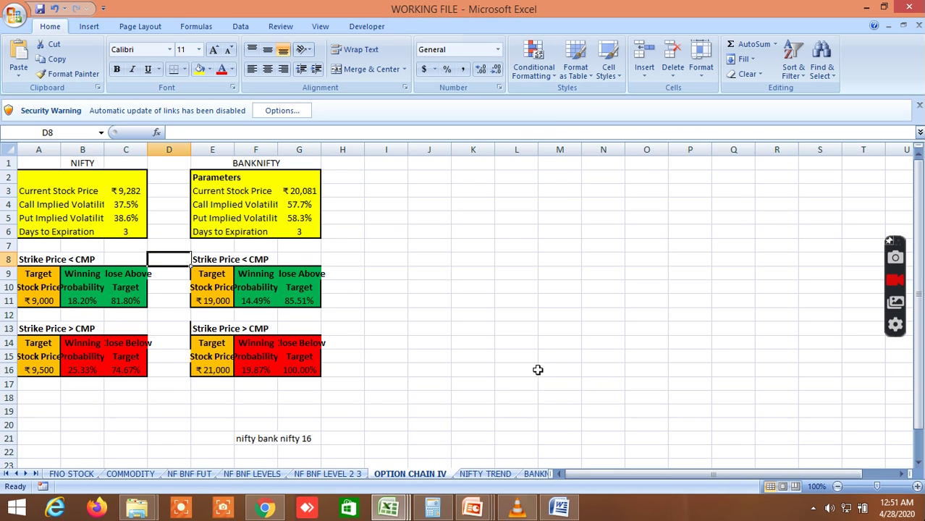
mouse_move(397, 510)
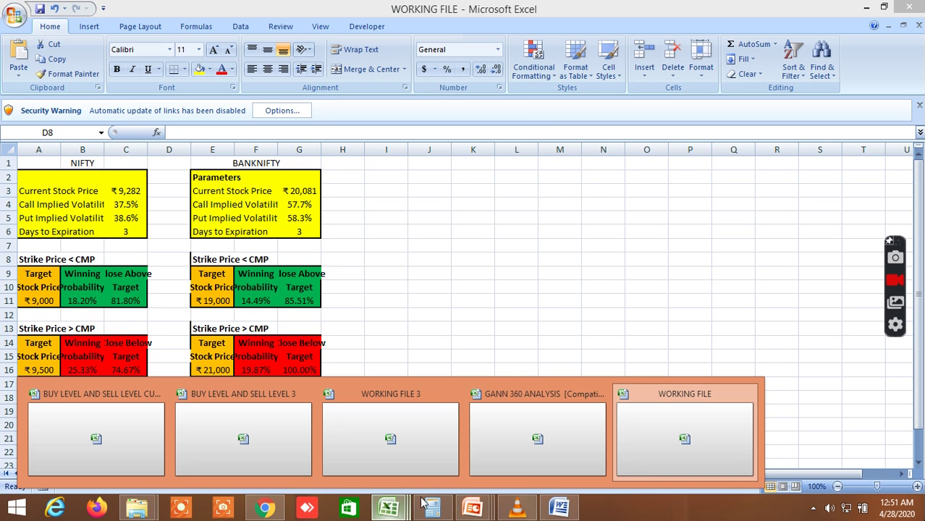
click(684, 431)
- Bring up the GANN 360 ANALYSIS workbook and examine its degree price levels through the end of the third circle
mouse_move(391, 507)
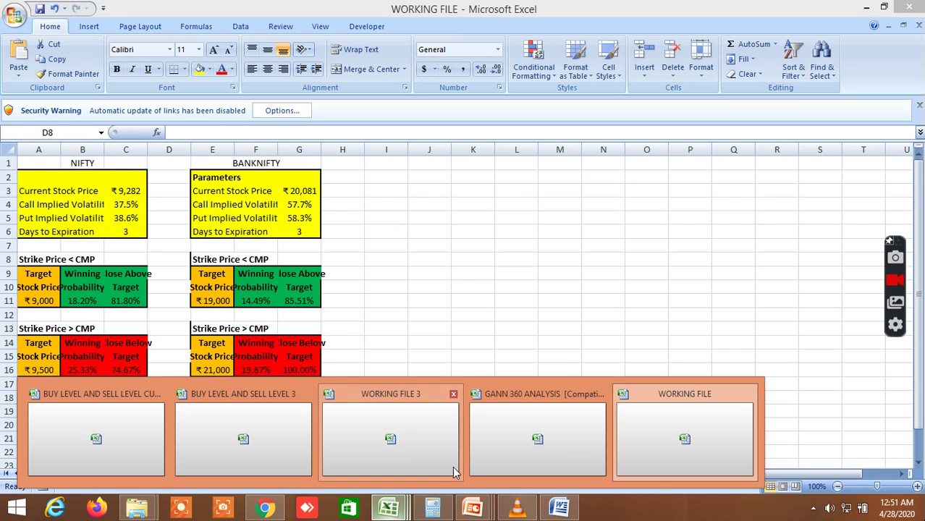
click(548, 454)
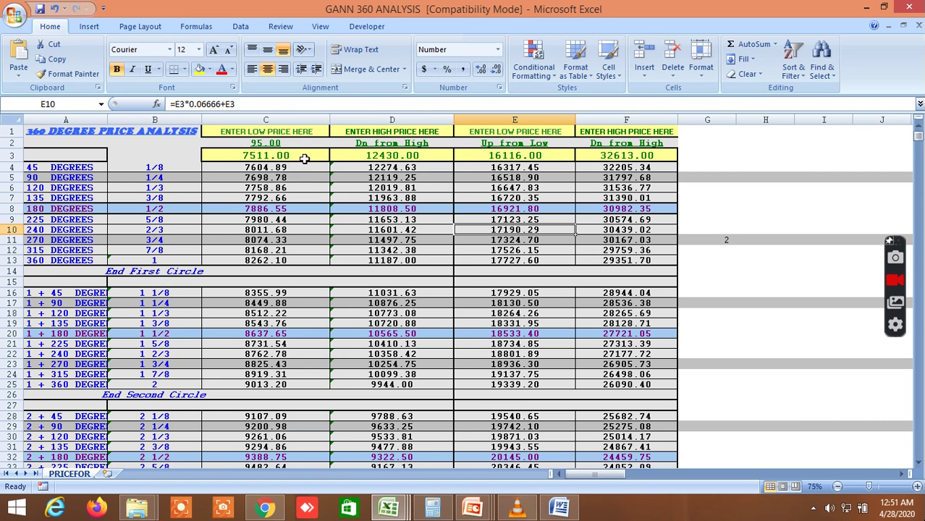
scroll(391, 168, down, 3)
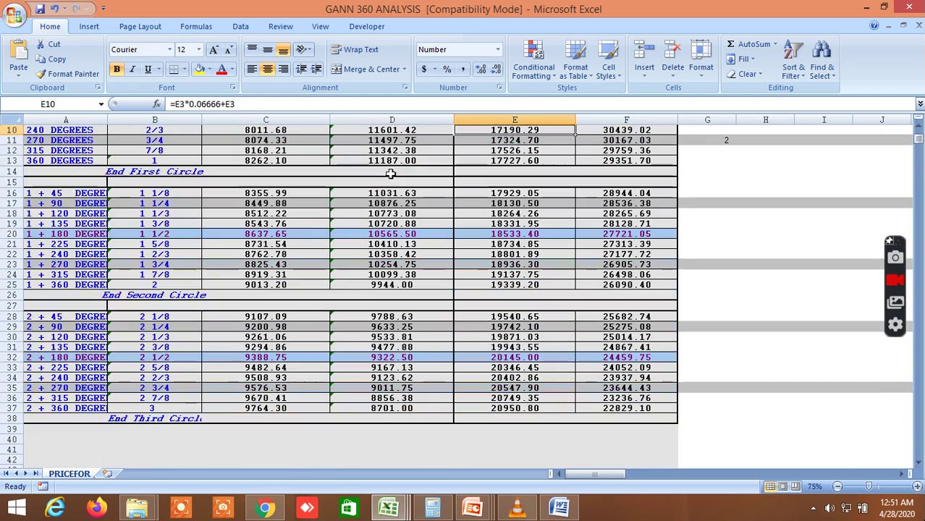
click(391, 172)
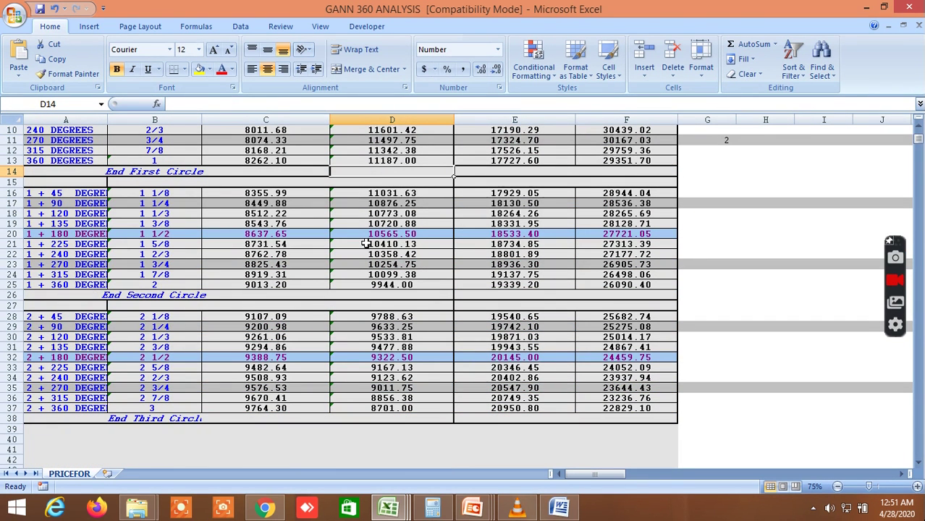
right_click(392, 181)
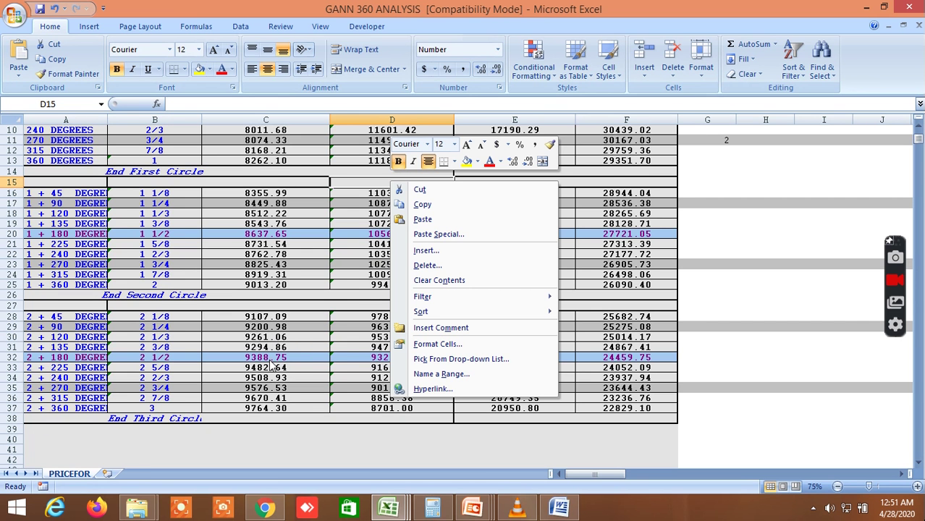
key(Escape)
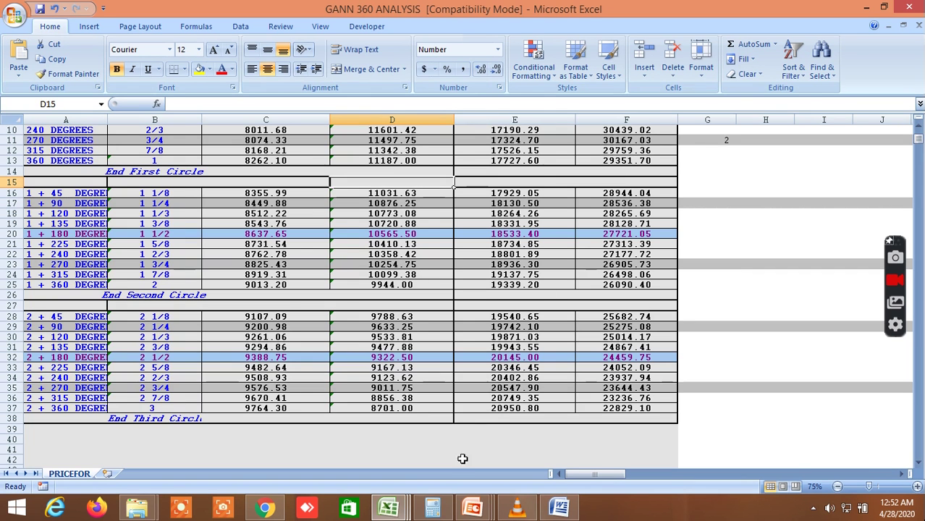
- Switch to the BUY LEVEL AND SELL LEVEL CUM SCREENER workbook and find the NIFTY and BANKNIFTY rows below the commodities
click(397, 509)
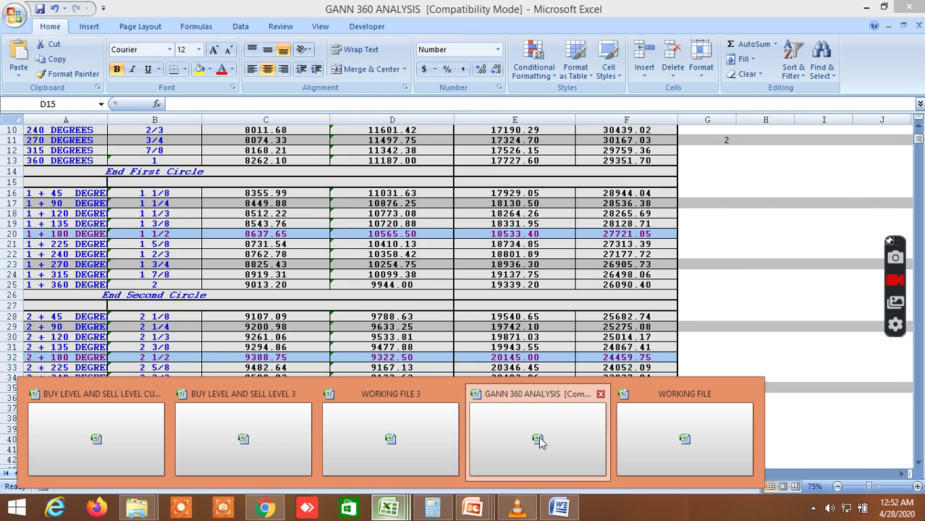
click(96, 441)
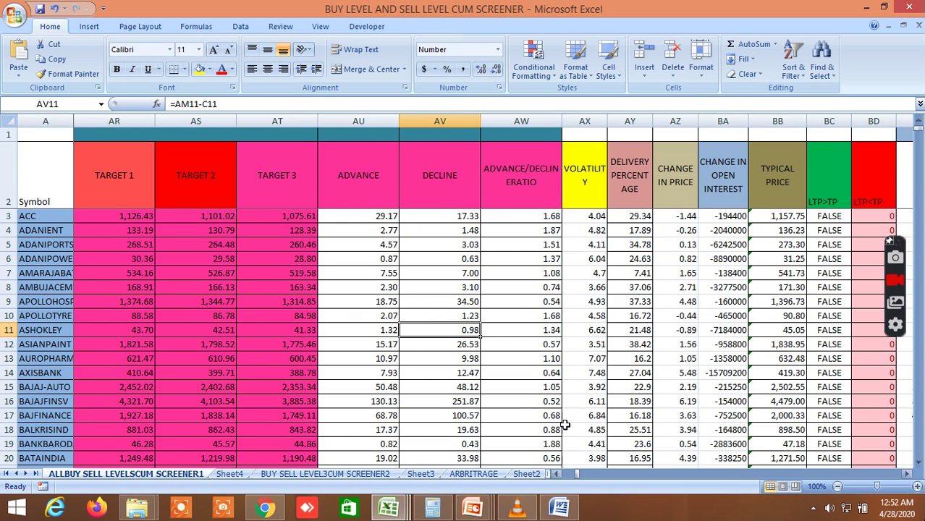
click(524, 416)
scroll(524, 416, down, 19)
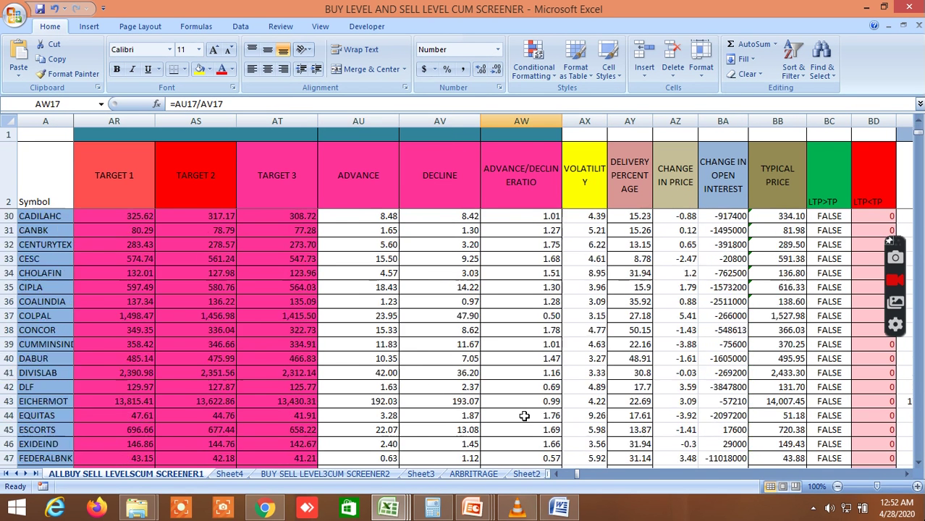
scroll(524, 415, down, 20)
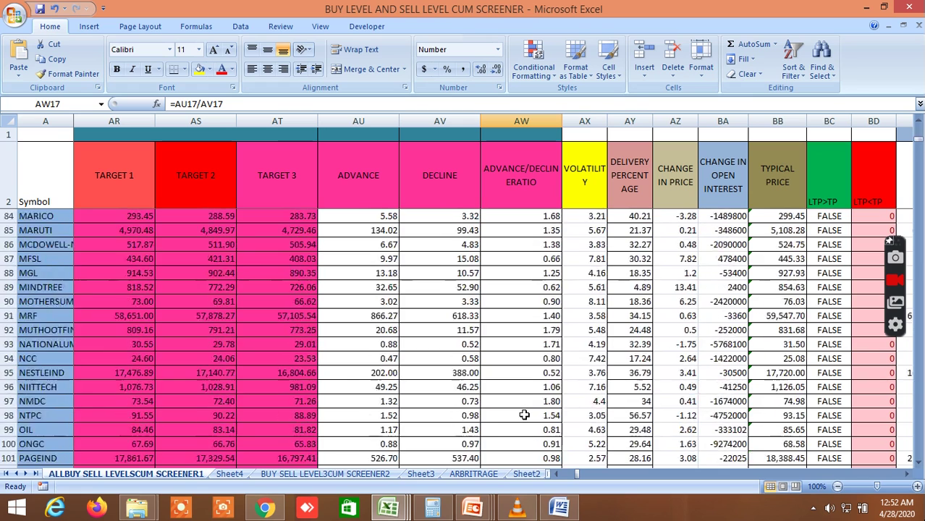
scroll(523, 416, down, 4)
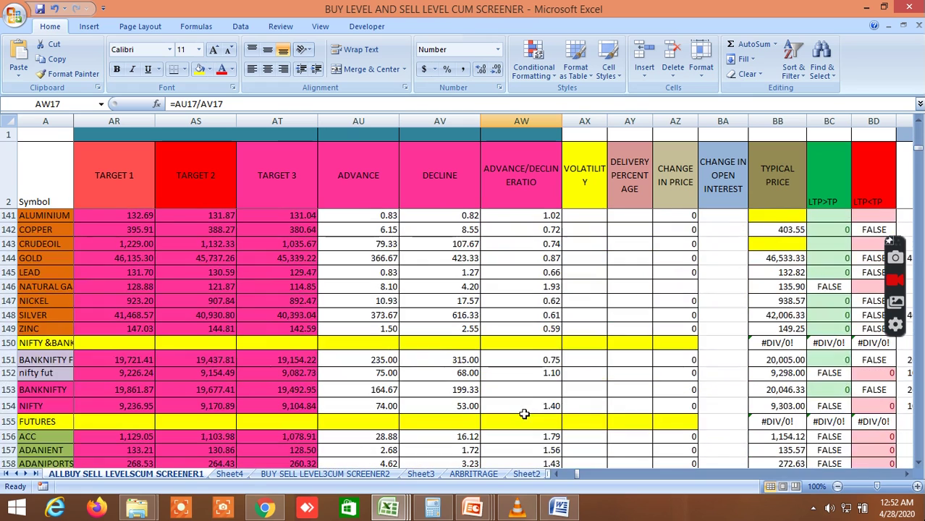
- Examine the 360 degree price analysis and Gann Square of 12 levels for the NIFTY and BANKNIFTY rows
drag(588, 478, 671, 482)
drag(689, 475, 687, 474)
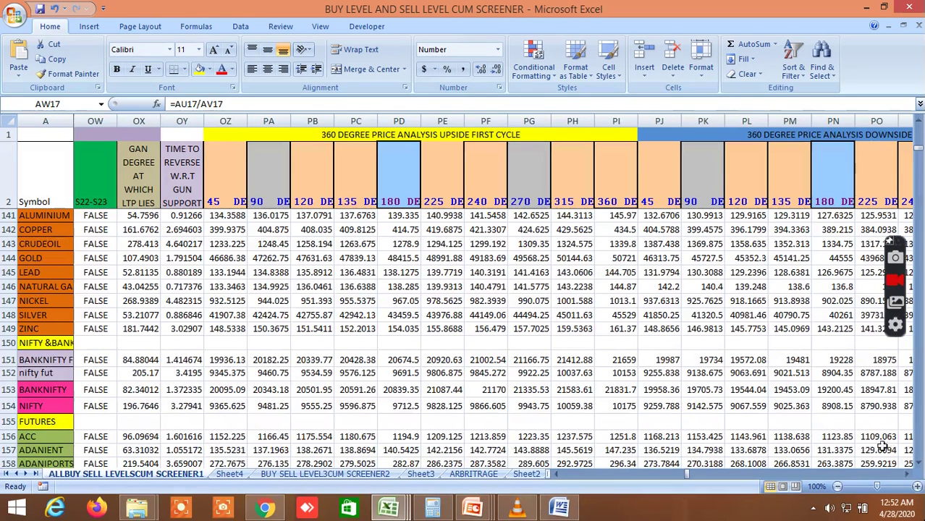
click(908, 475)
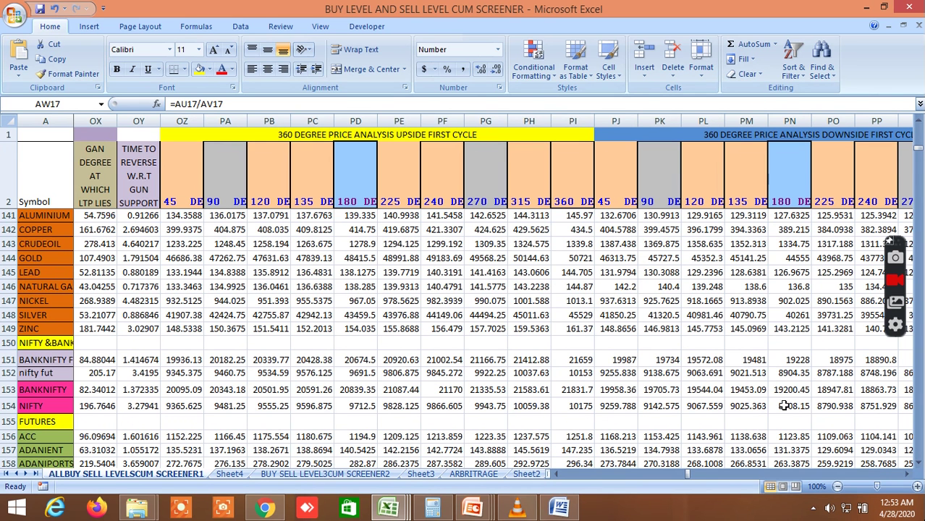
click(907, 478)
click(907, 477)
click(907, 477)
click(907, 477)
click(907, 477)
drag(907, 477, 911, 479)
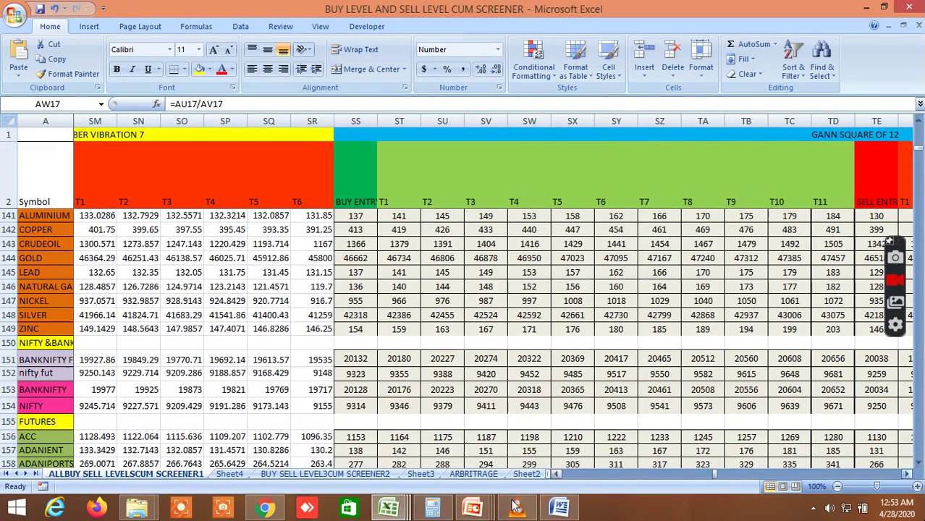
- Switch to the WORKING FILE 3 workbook and review the NIFTY and BANKNIFTY Fibonacci levels based on true range 1 and ATR 14
mouse_move(390, 510)
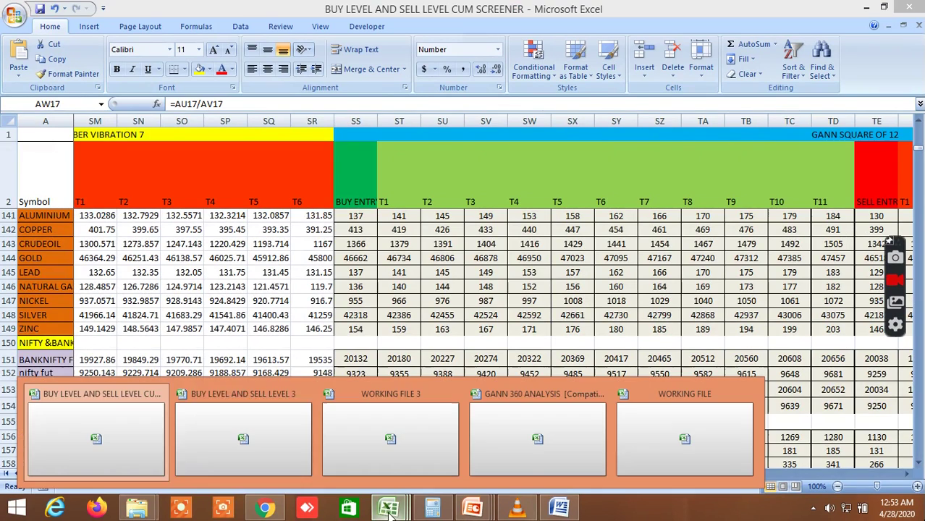
click(375, 434)
drag(602, 472, 759, 479)
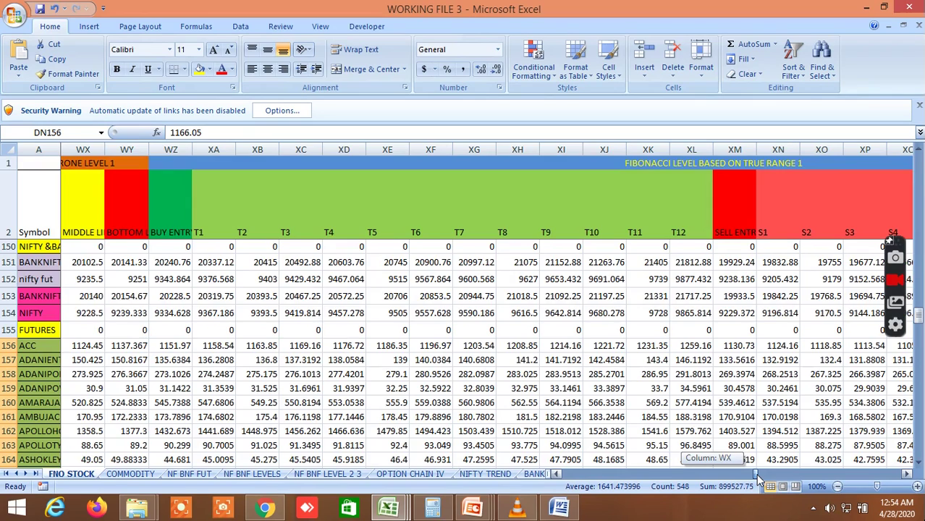
drag(757, 474, 772, 470)
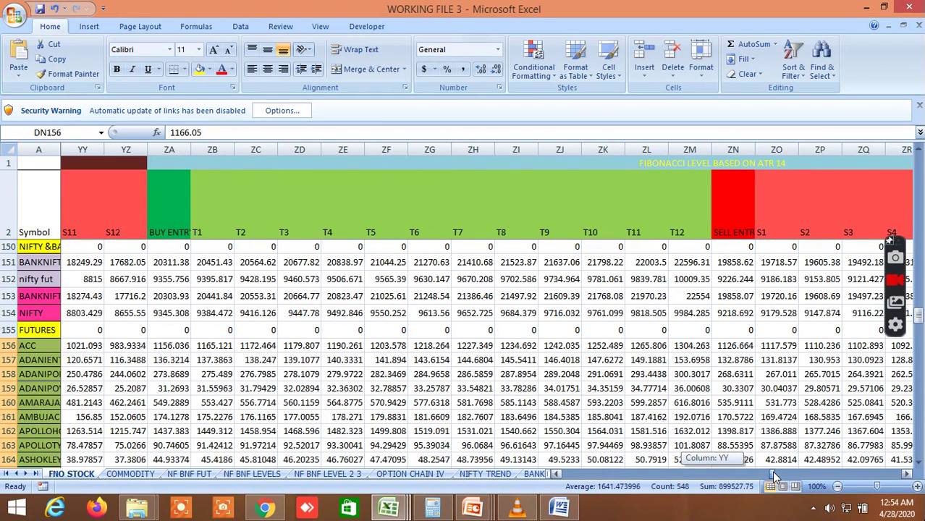
- Review the monthly Fibonacci levels and India VIX columns for NIFTY and BANKNIFTY on the FNO STOCK sheet
drag(774, 475, 868, 476)
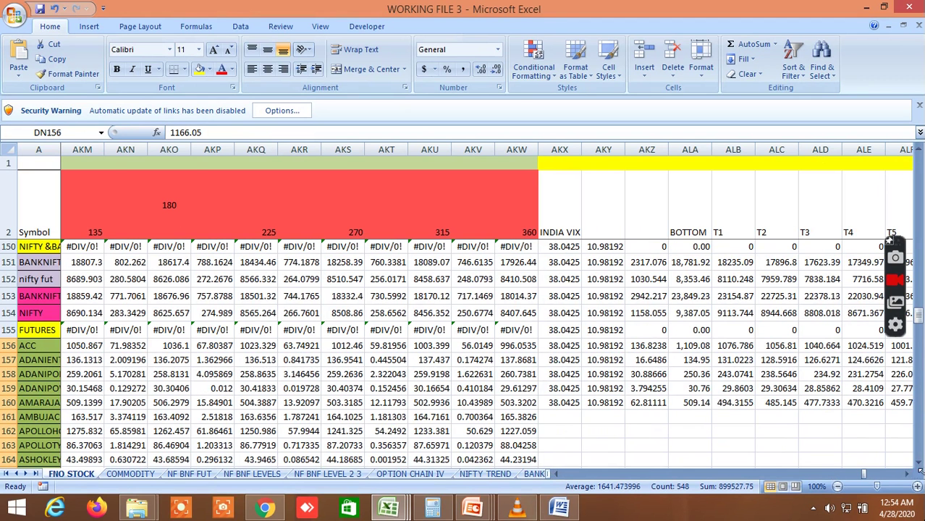
click(907, 475)
click(907, 475)
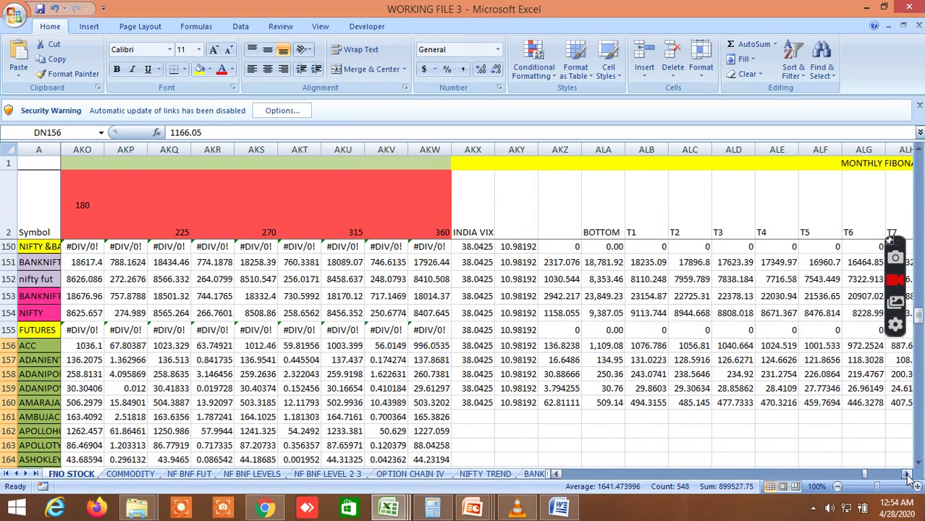
click(908, 475)
click(907, 475)
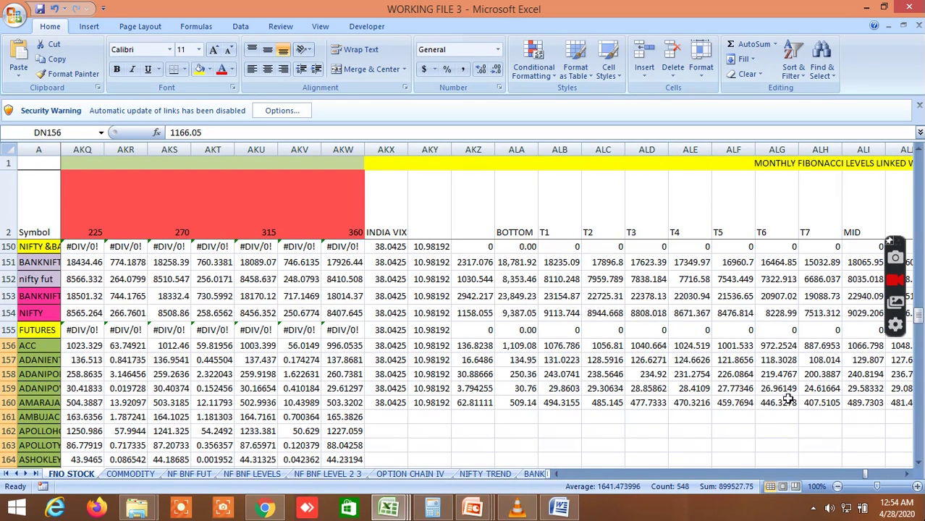
- Review the monthly Fibonacci levels linked with India VIX, including MID, BUY and target columns, for the NIFTY and BANKNIFTY rows
click(909, 475)
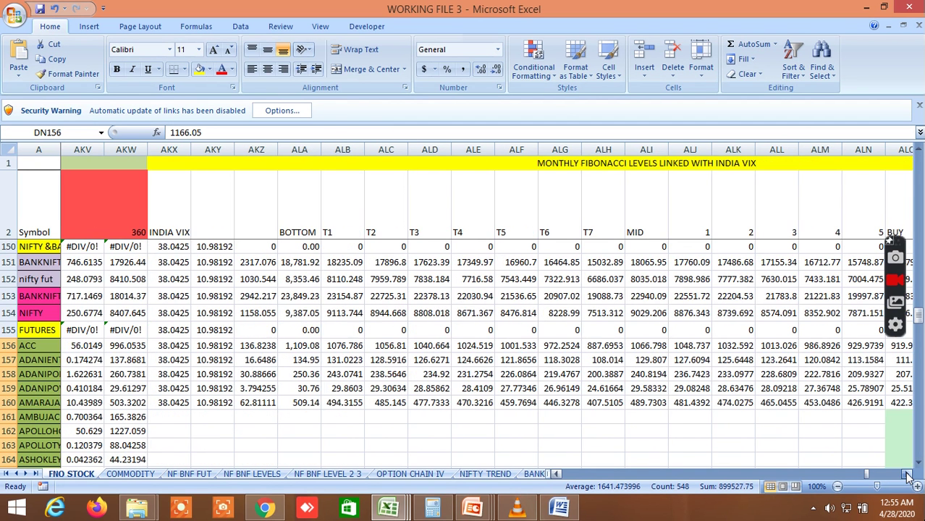
click(908, 475)
click(908, 475)
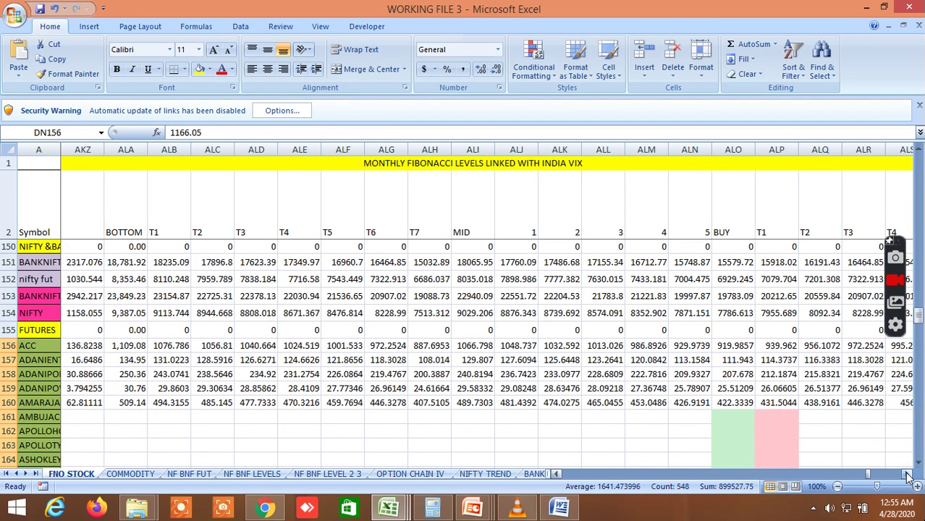
click(908, 475)
click(908, 475)
click(908, 475)
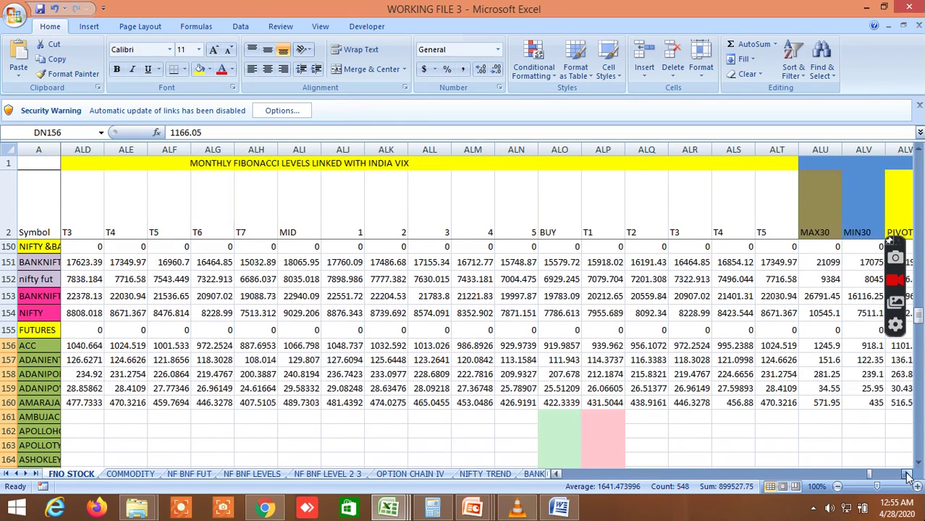
click(908, 475)
click(908, 475)
click(909, 475)
click(909, 475)
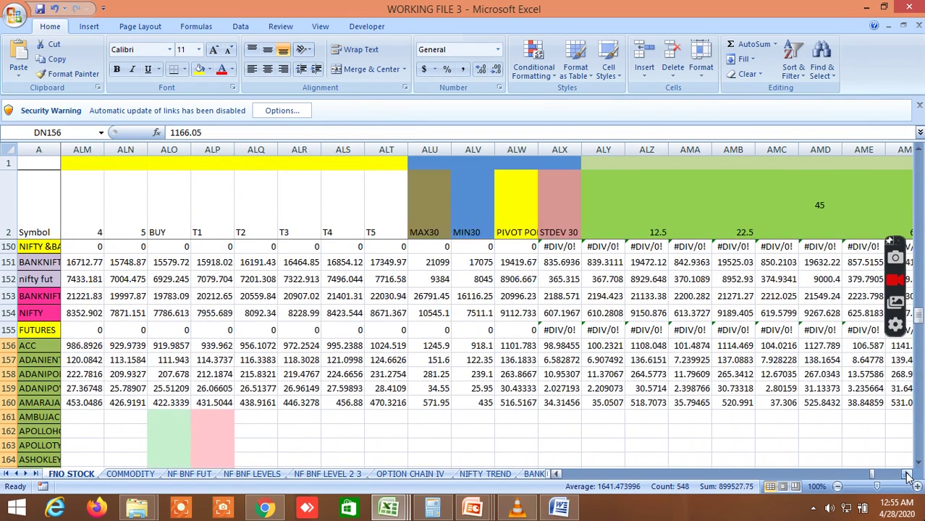
- Examine the 30-day pivot, standard deviation and upper Gann degree columns up to 360 for NIFTY and BANKNIFTY
click(908, 476)
click(909, 475)
click(909, 475)
click(908, 475)
click(908, 475)
click(908, 475)
click(908, 475)
click(908, 475)
click(908, 475)
click(908, 475)
click(908, 475)
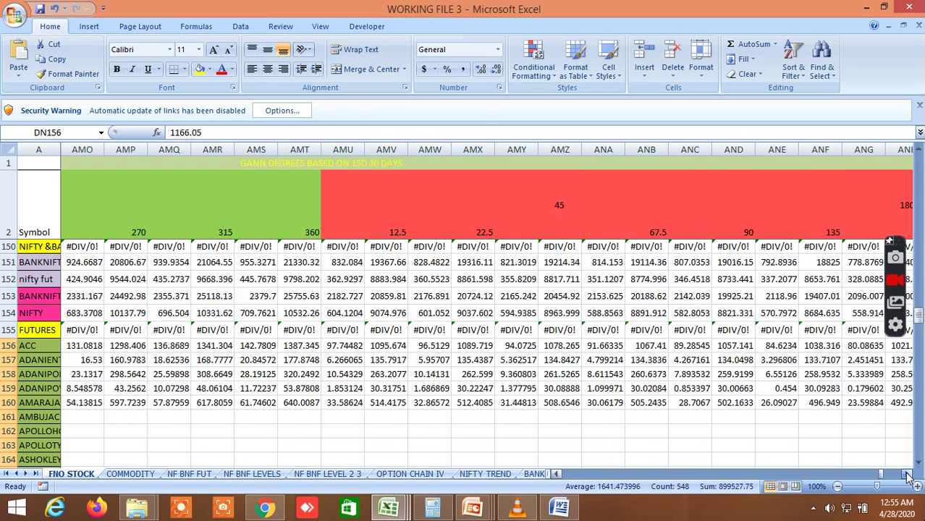
- Review the lower Gann degrees and the standard-deviation BUY ENTRY and SELL ENTRY targets through T11 for NIFTY and BANKNIFTY
click(908, 475)
click(908, 475)
click(908, 475)
click(908, 475)
click(908, 475)
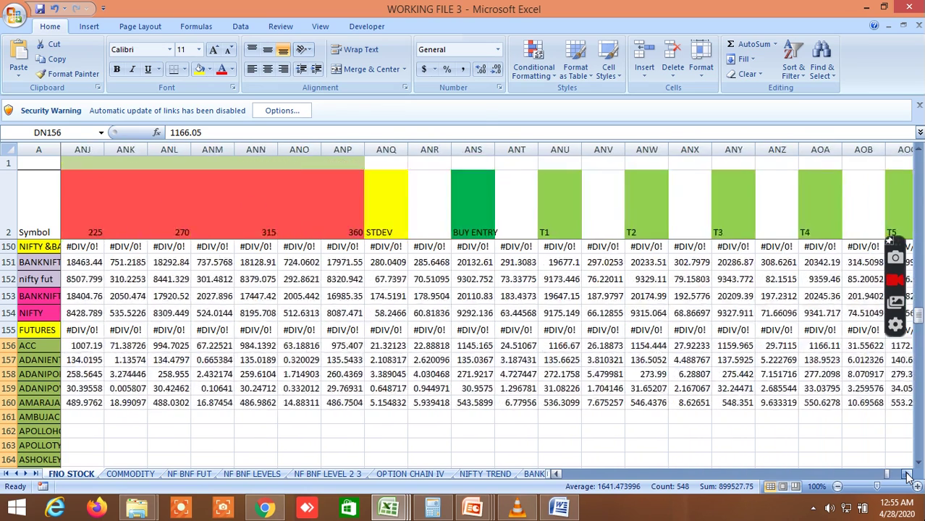
click(908, 475)
click(908, 475)
click(908, 475)
click(908, 475)
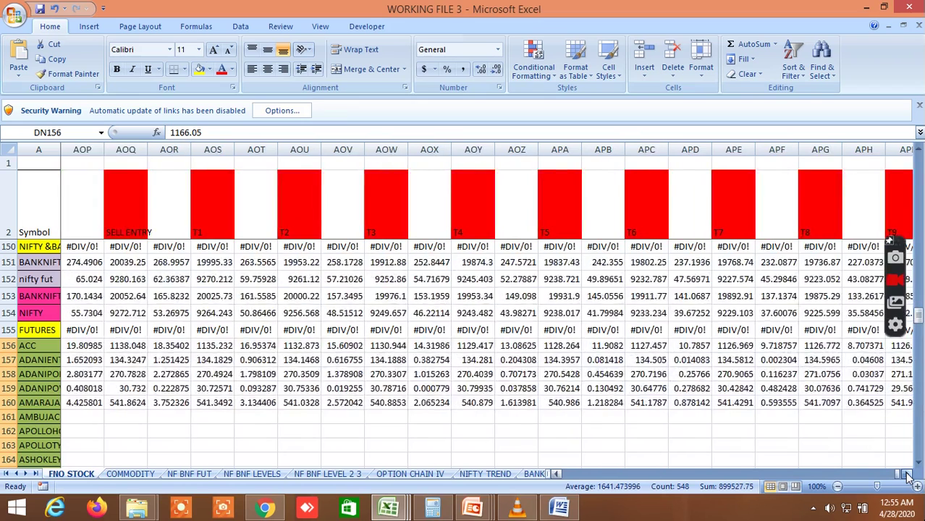
click(908, 475)
click(908, 475)
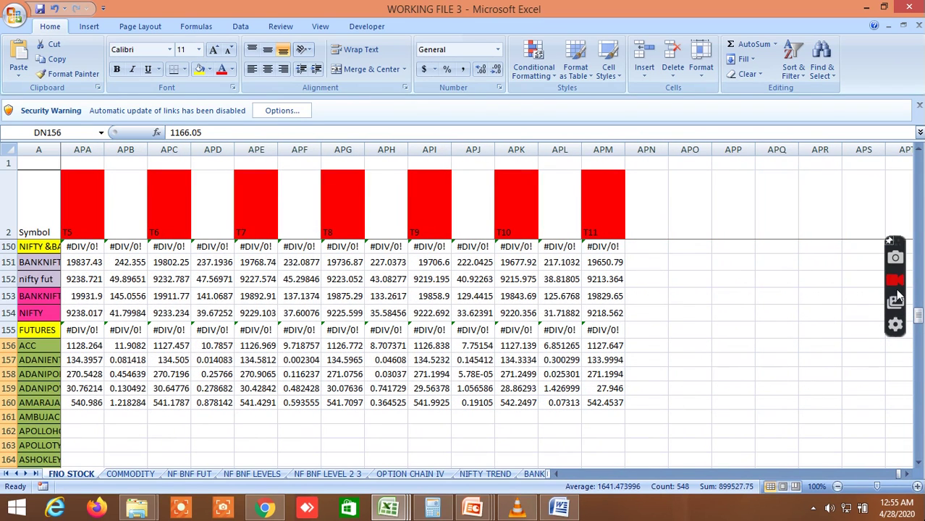